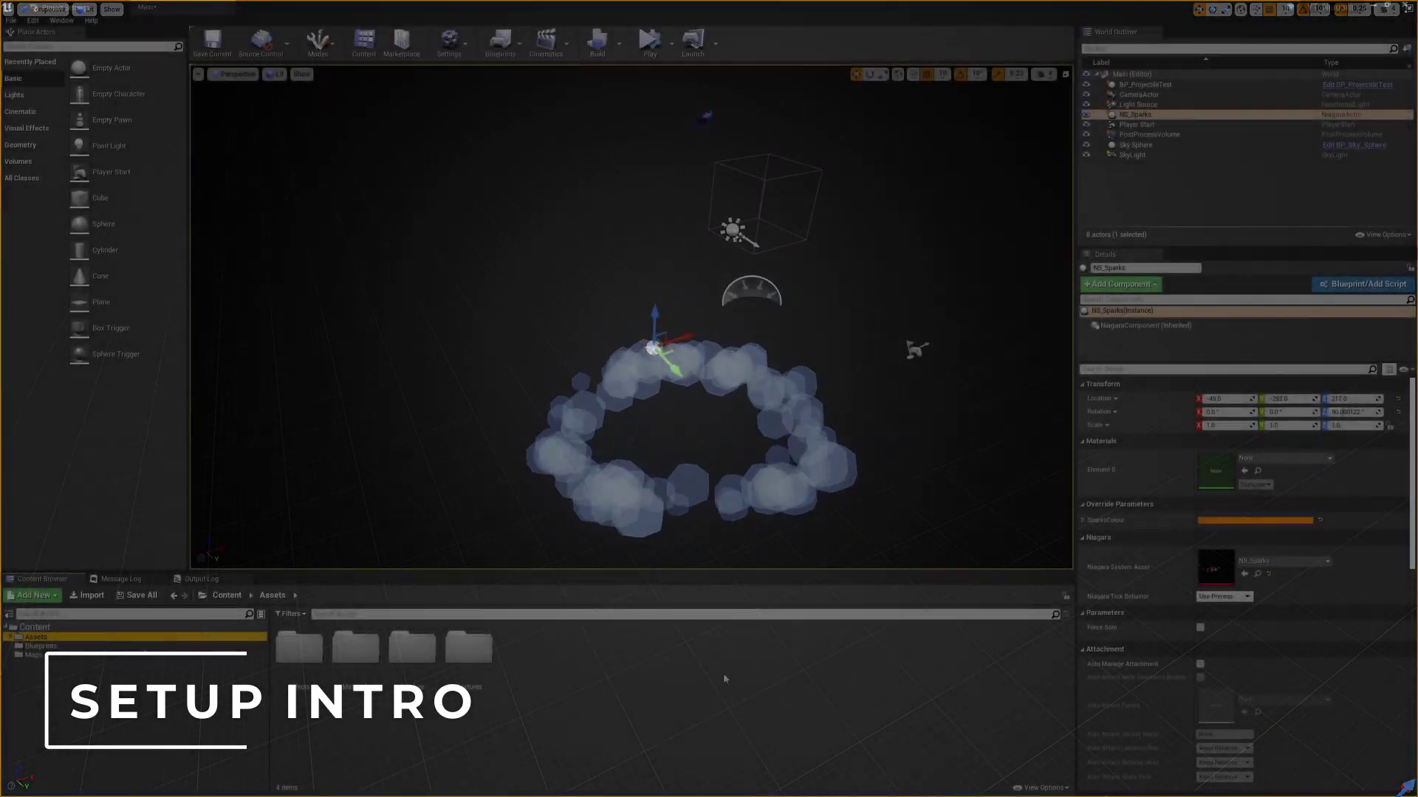
# - Open the SM_Sphere static mesh from the Meshes folder, inspect its low-poly shape, and return to the level
pyautogui.doubleClick(412, 646)
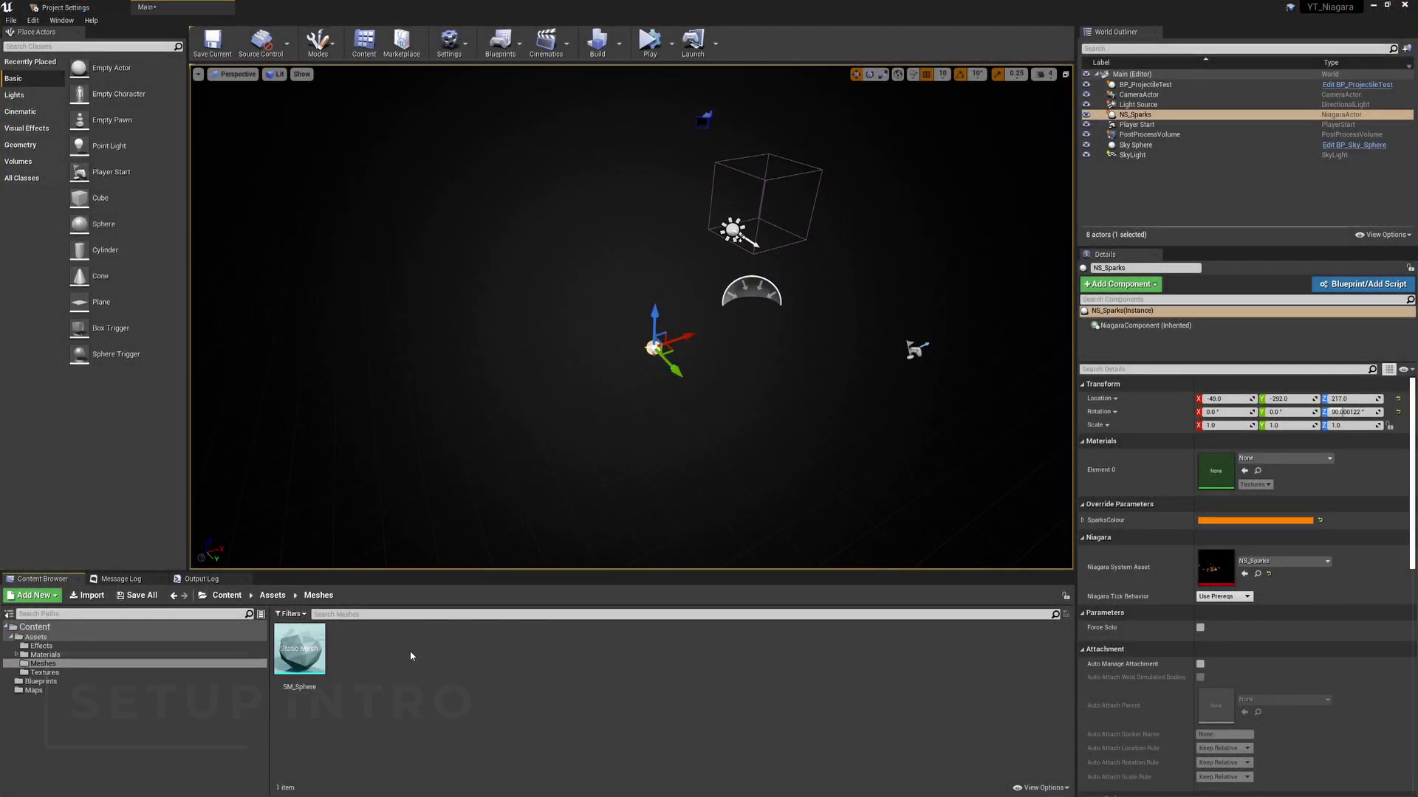
pyautogui.doubleClick(285, 649)
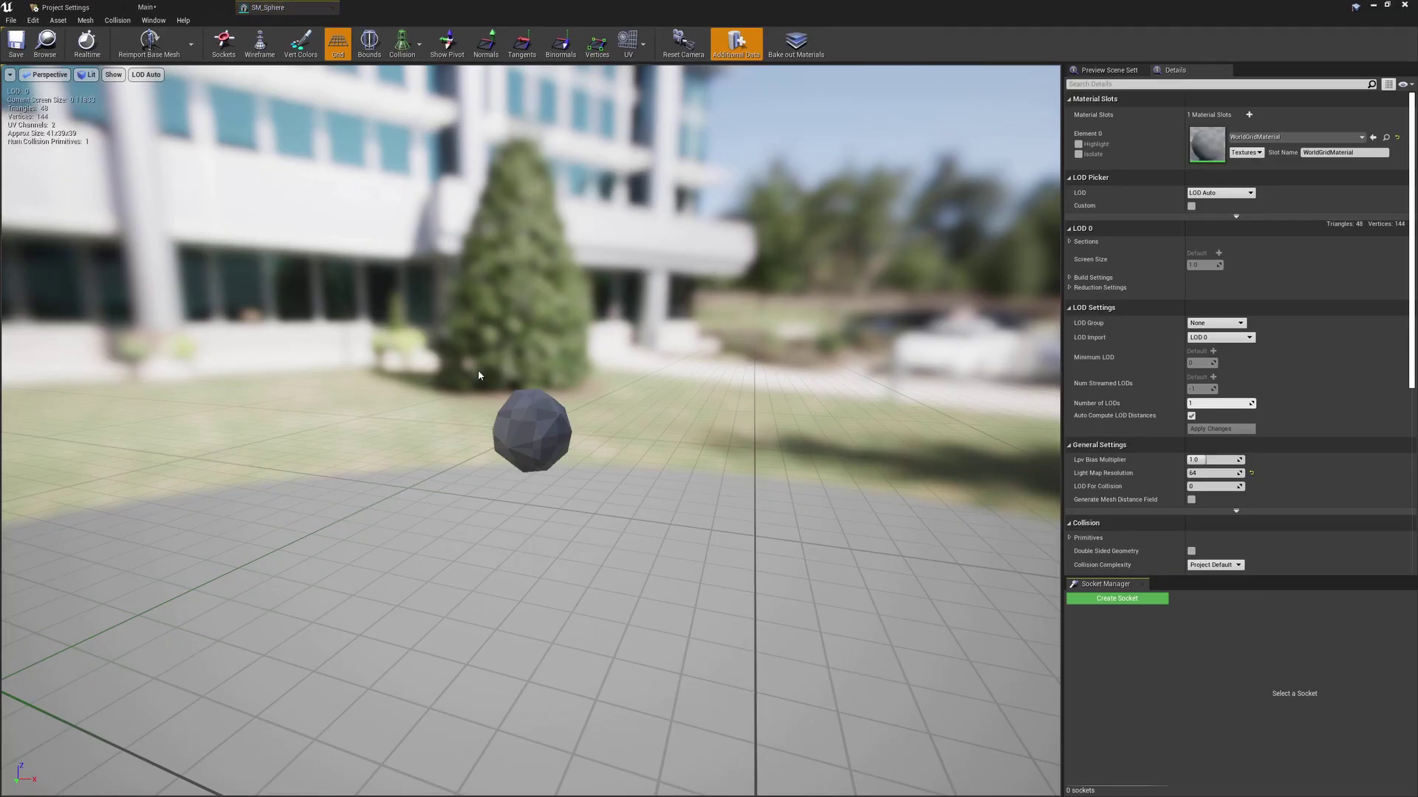
pyautogui.moveTo(478, 375)
pyautogui.mouseDown()
pyautogui.moveTo(561, 369)
pyautogui.moveTo(516, 384)
pyautogui.moveTo(458, 377)
pyautogui.moveTo(517, 392)
pyautogui.moveTo(481, 375)
pyautogui.mouseUp()
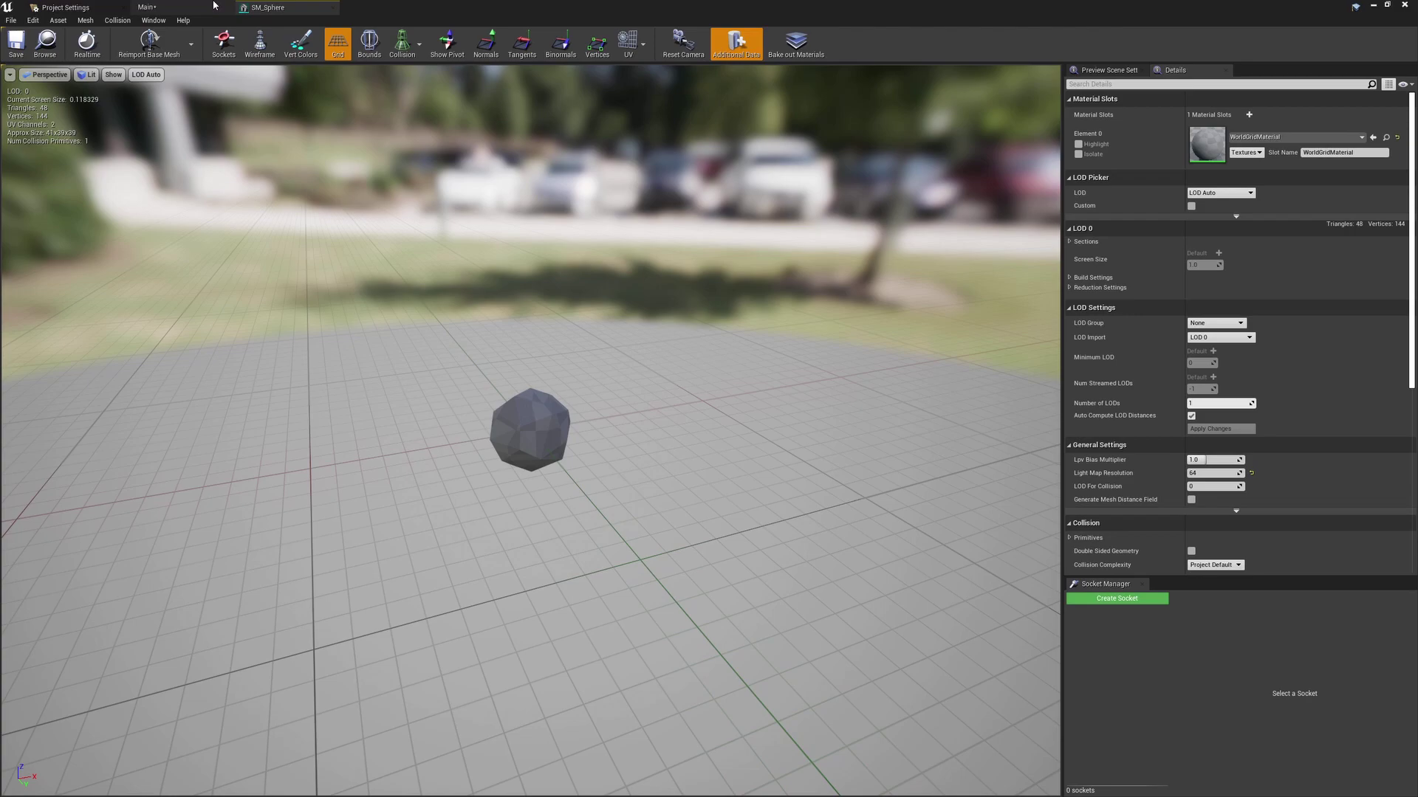
pyautogui.click(214, 6)
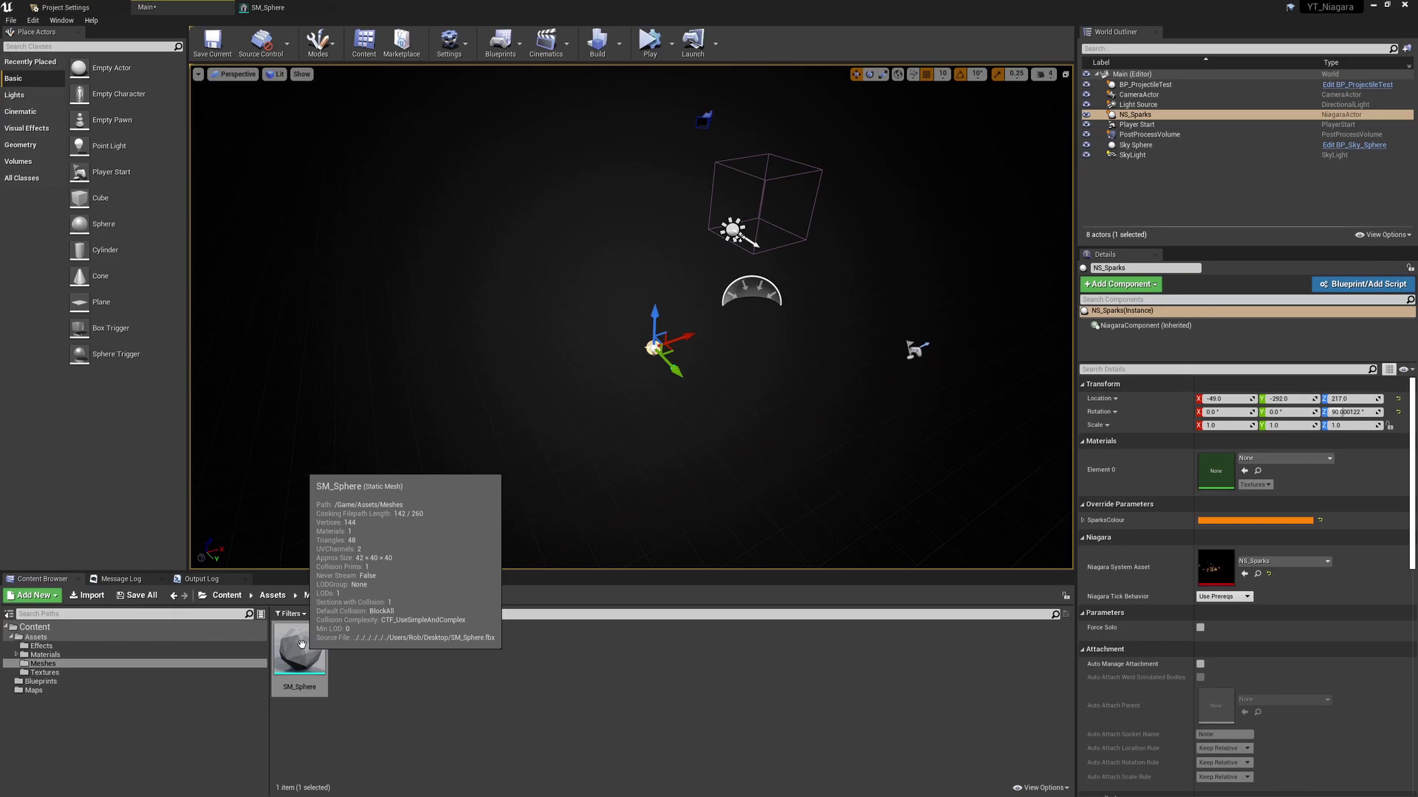
# - Place SM_Sphere and a basic Sphere side by side in the level for comparison, delete both, and save the level
pyautogui.moveTo(302, 644); pyautogui.dragTo(385, 380)
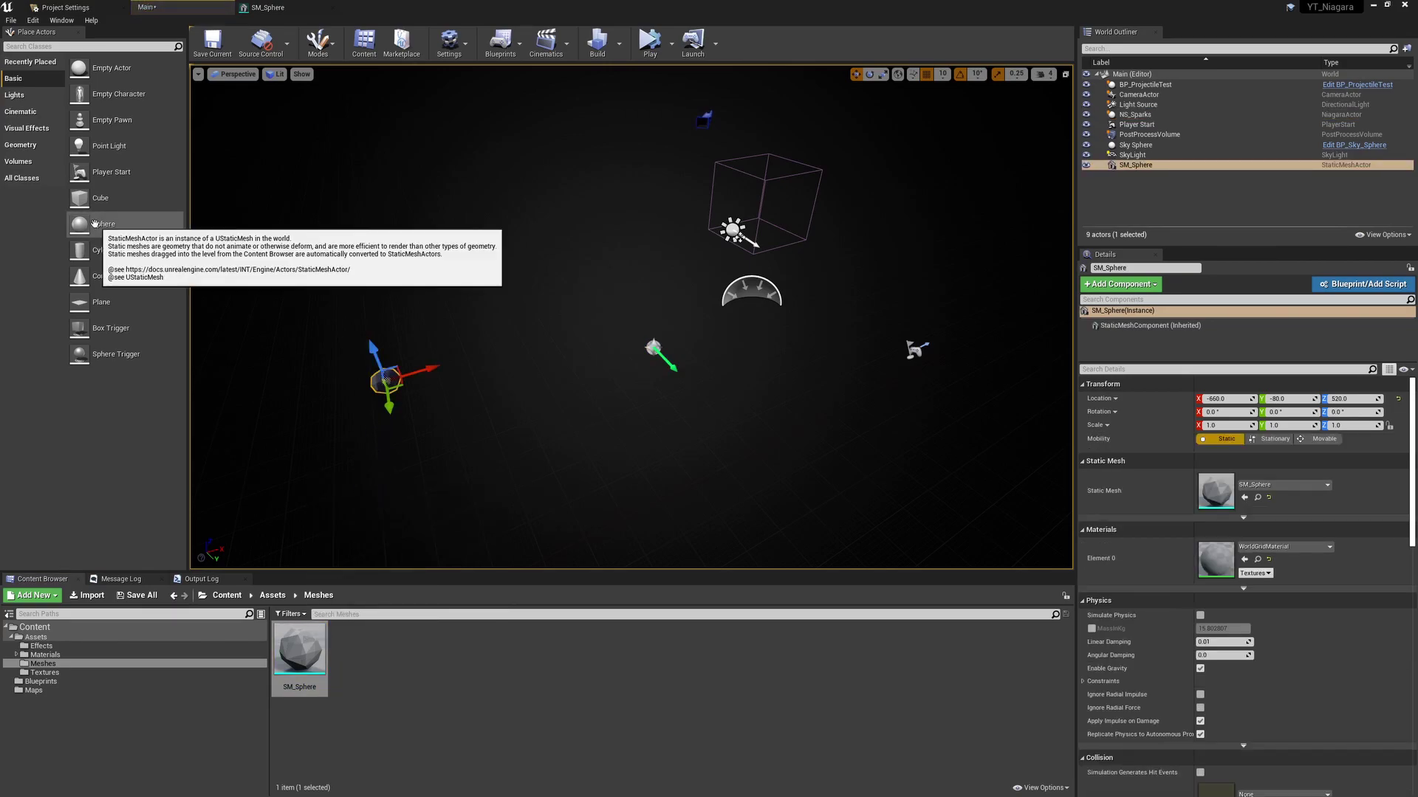
pyautogui.moveTo(94, 223); pyautogui.dragTo(443, 370)
pyautogui.press('f')
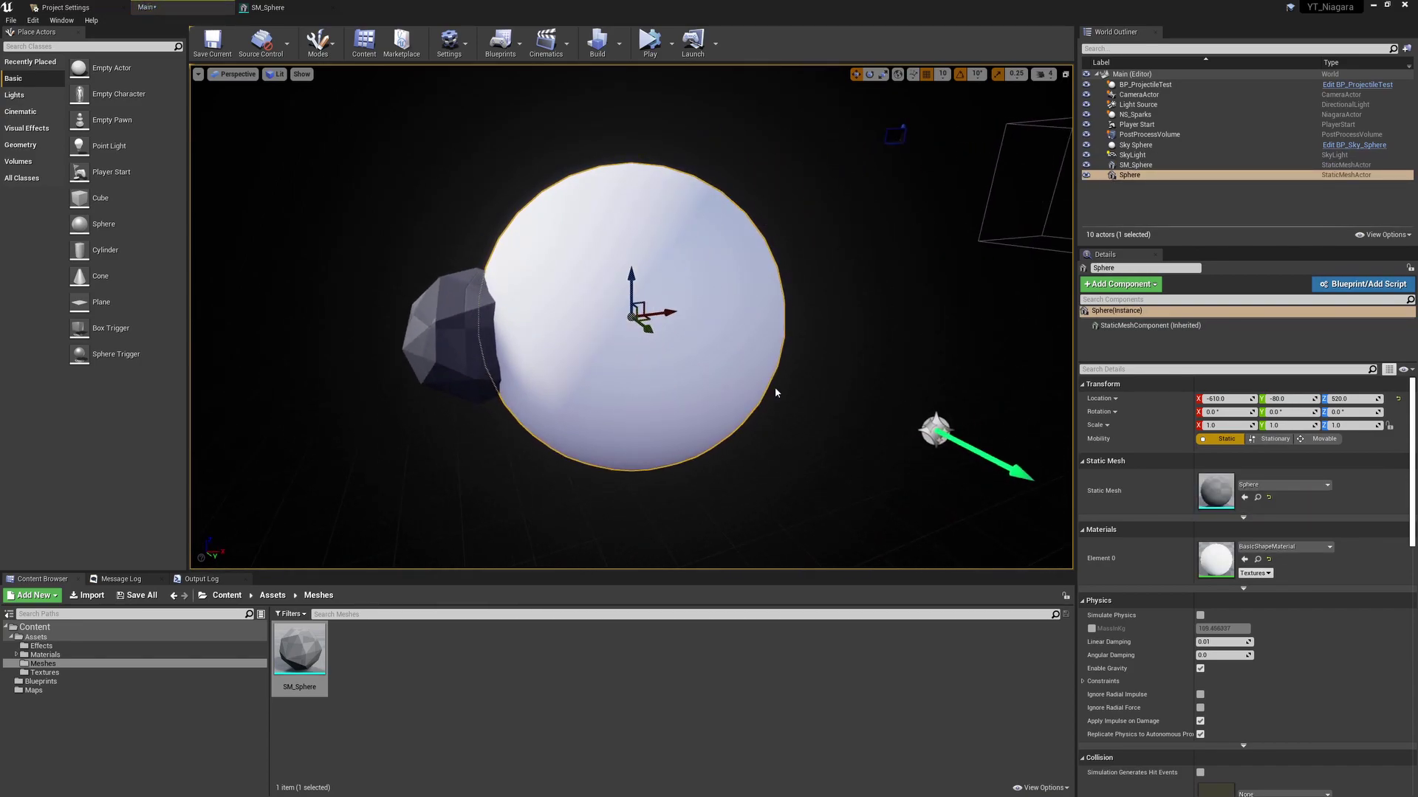
pyautogui.keyDown('ctrl'); pyautogui.click(449, 333); pyautogui.keyUp('ctrl')
pyautogui.press('Delete')
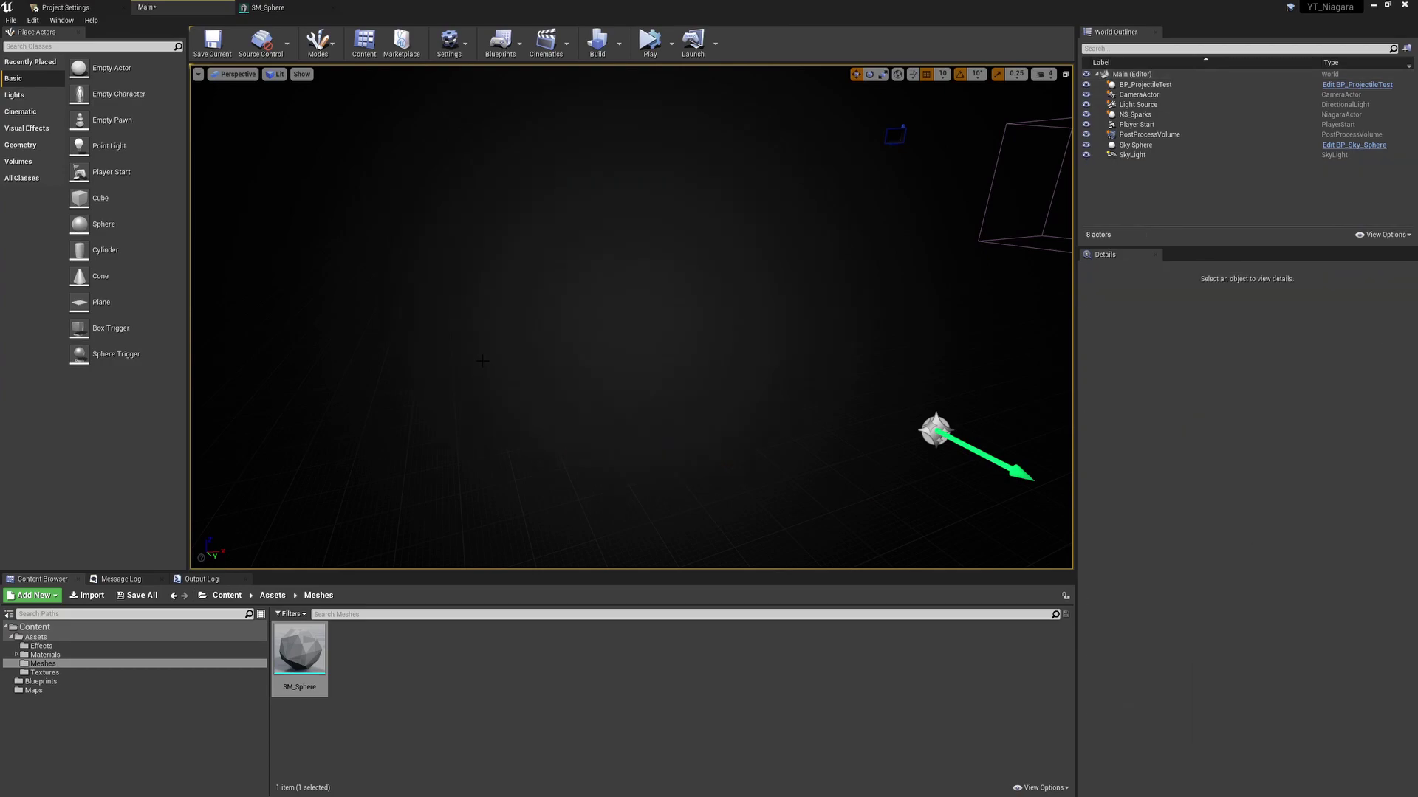
pyautogui.hotkey('ctrl', 's')
# - Open the M_ParticleBase material from the Materials folder, examine its node graph, and return to the level
pyautogui.doubleClick(83, 654)
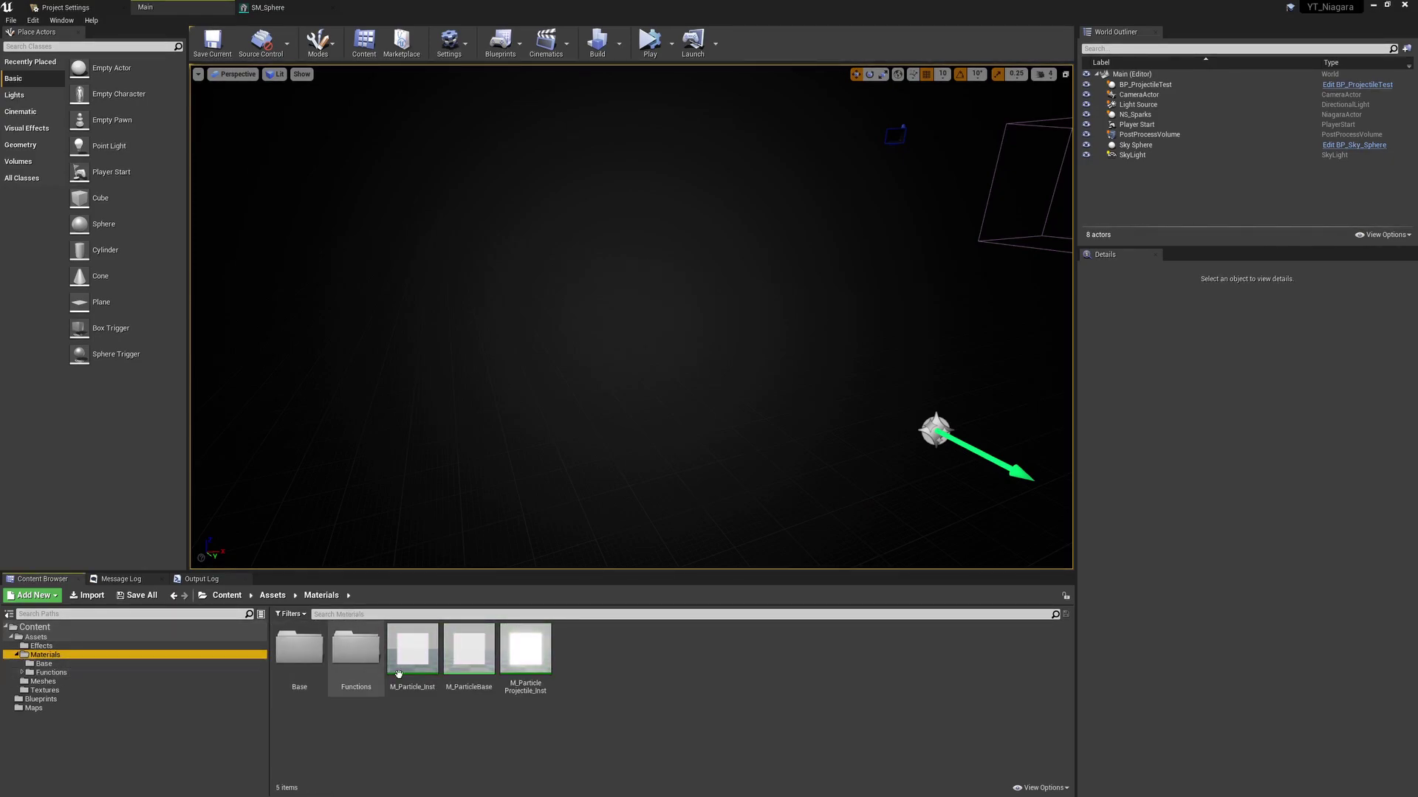
pyautogui.doubleClick(476, 654)
pyautogui.moveTo(448, 501); pyautogui.dragTo(600, 526, button='right')
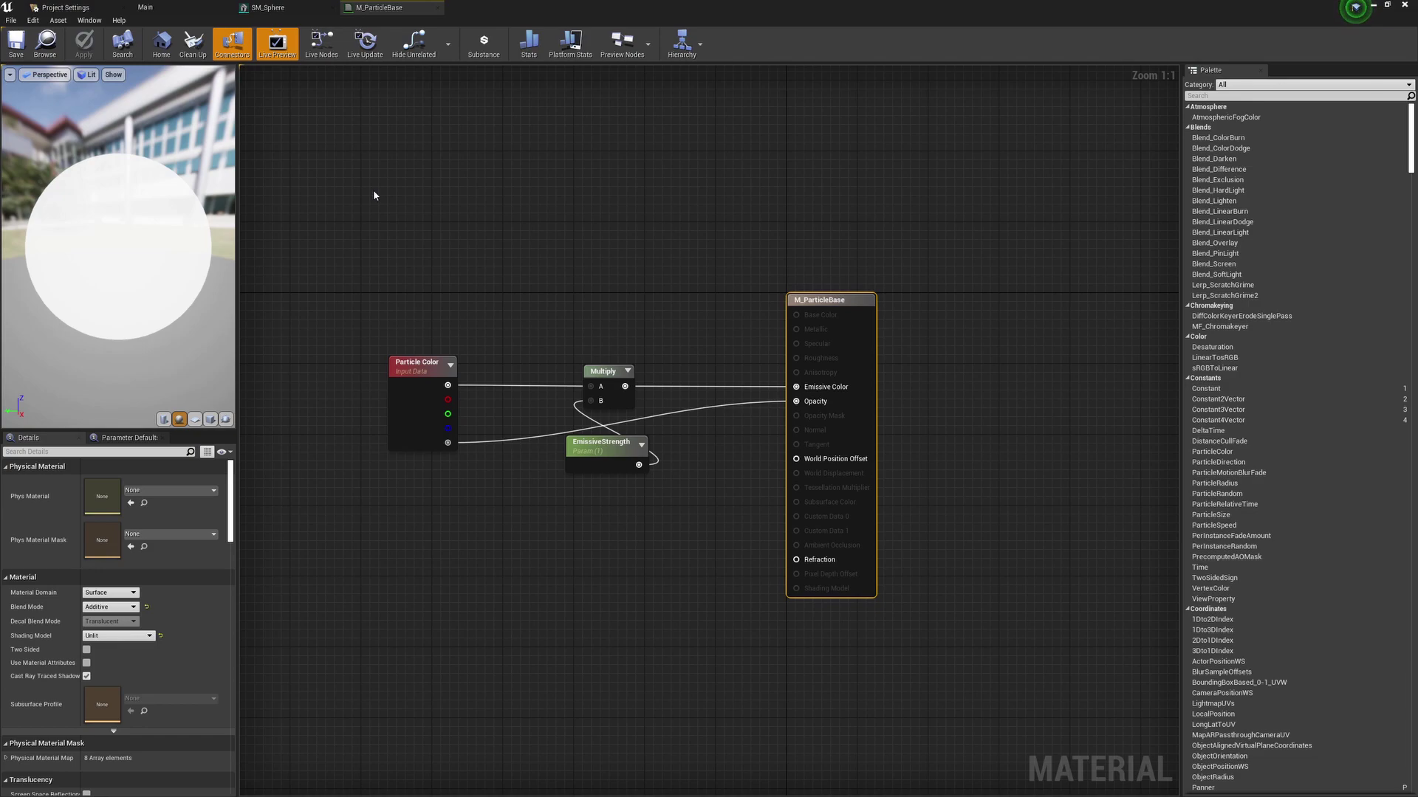
pyautogui.click(148, 7)
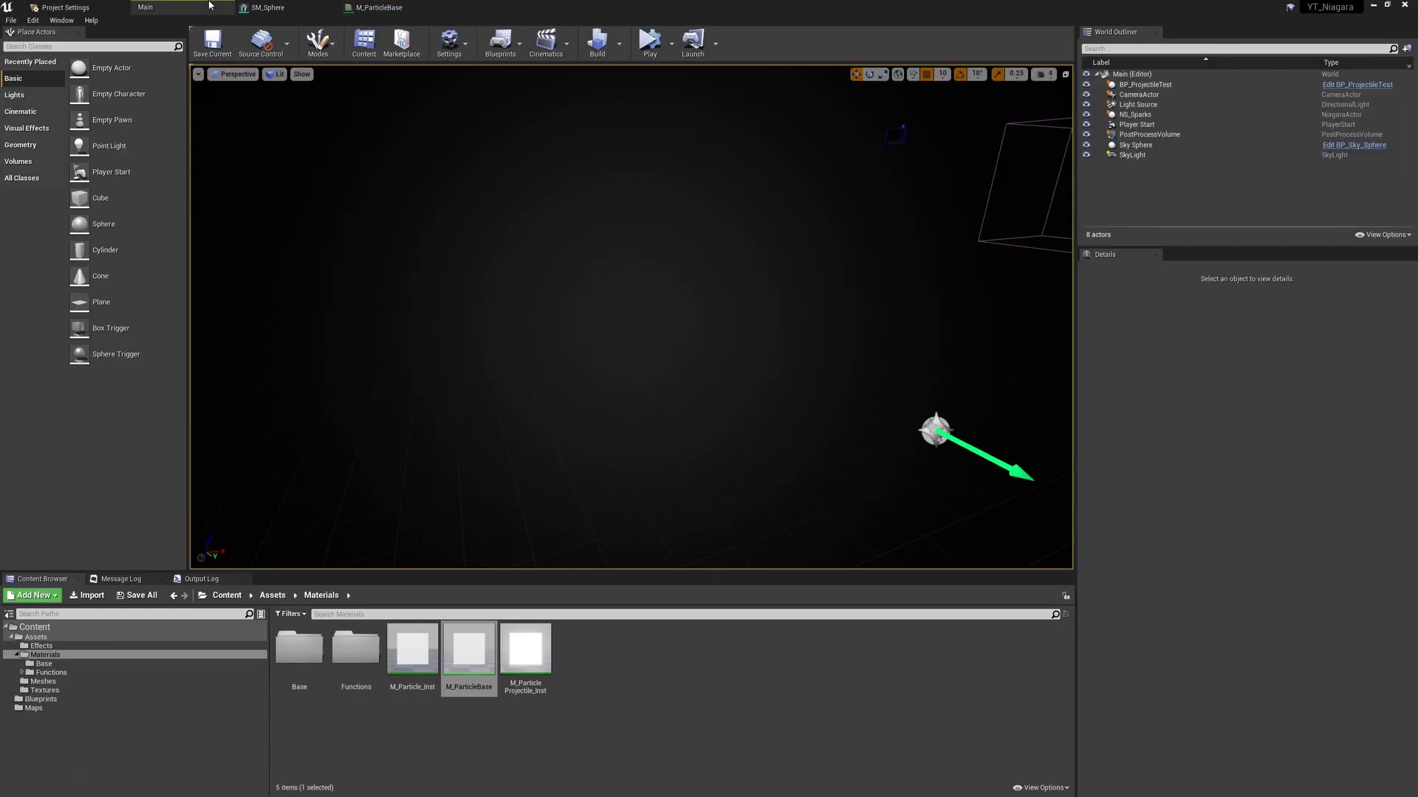
# - Open M_Particle_Inst, try out its EmissiveStrength parameter, restore it to 1.0, save the instance, and return to the level
pyautogui.doubleClick(410, 657)
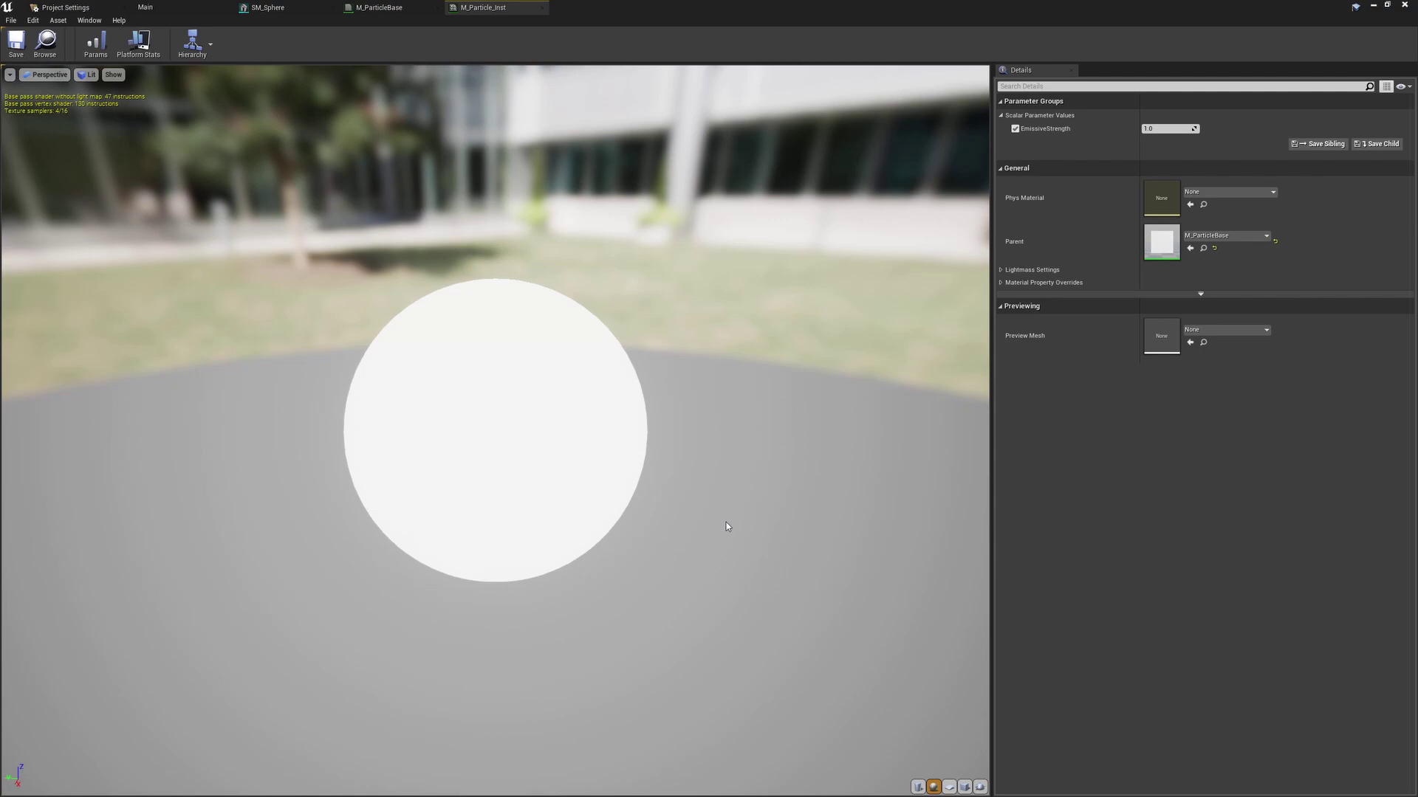
pyautogui.moveTo(1170, 129); pyautogui.dragTo(1225, 128)
pyautogui.click(1206, 129)
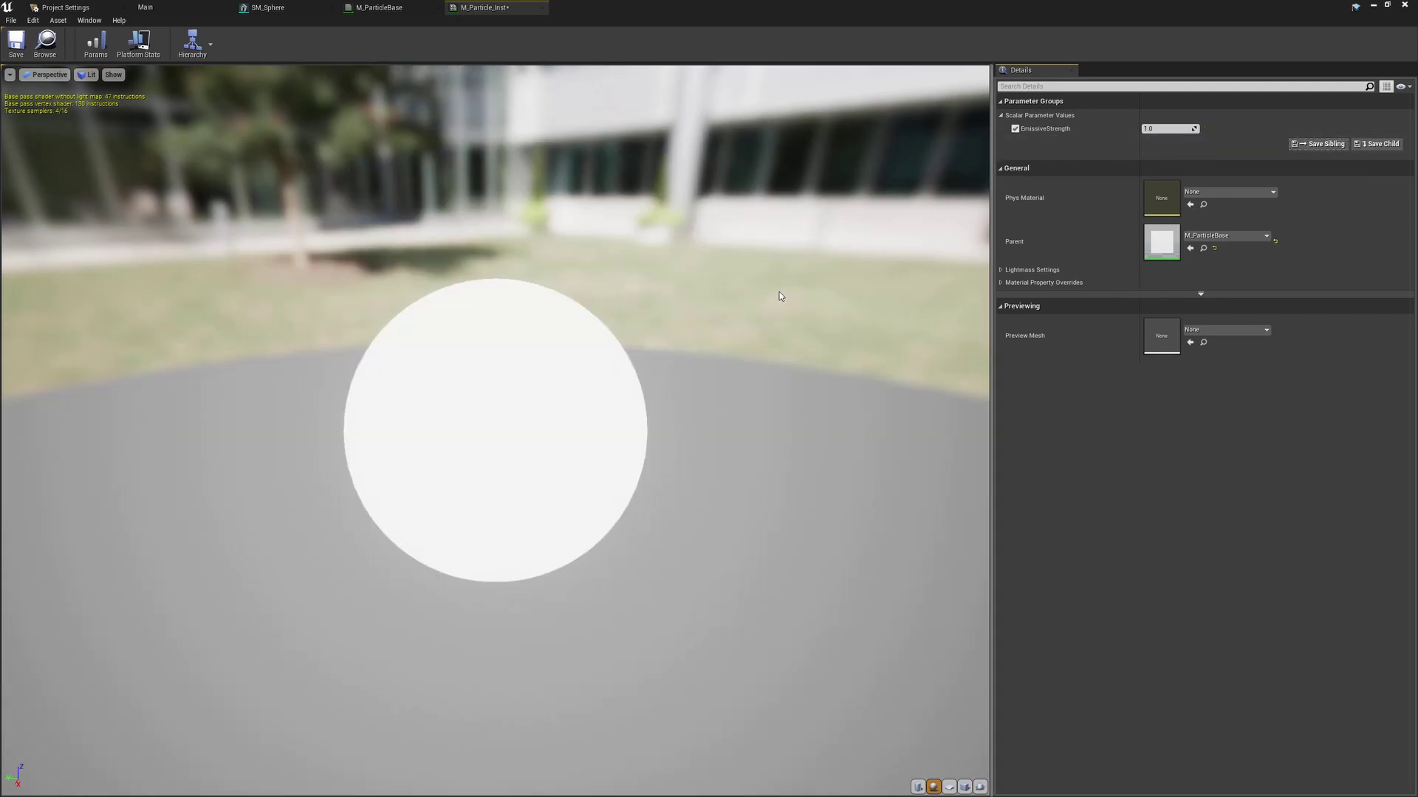
pyautogui.hotkey('ctrl', 's')
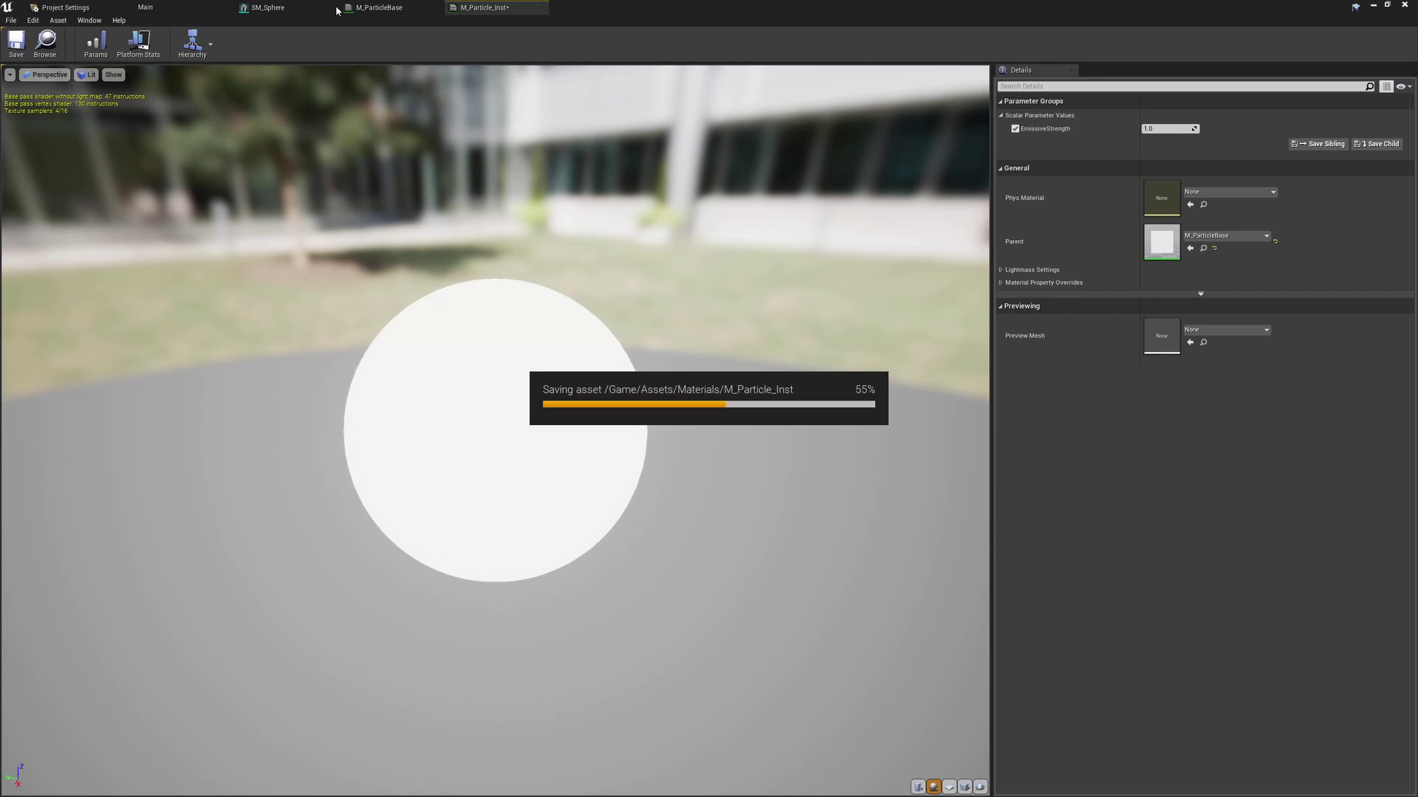
pyautogui.click(227, 6)
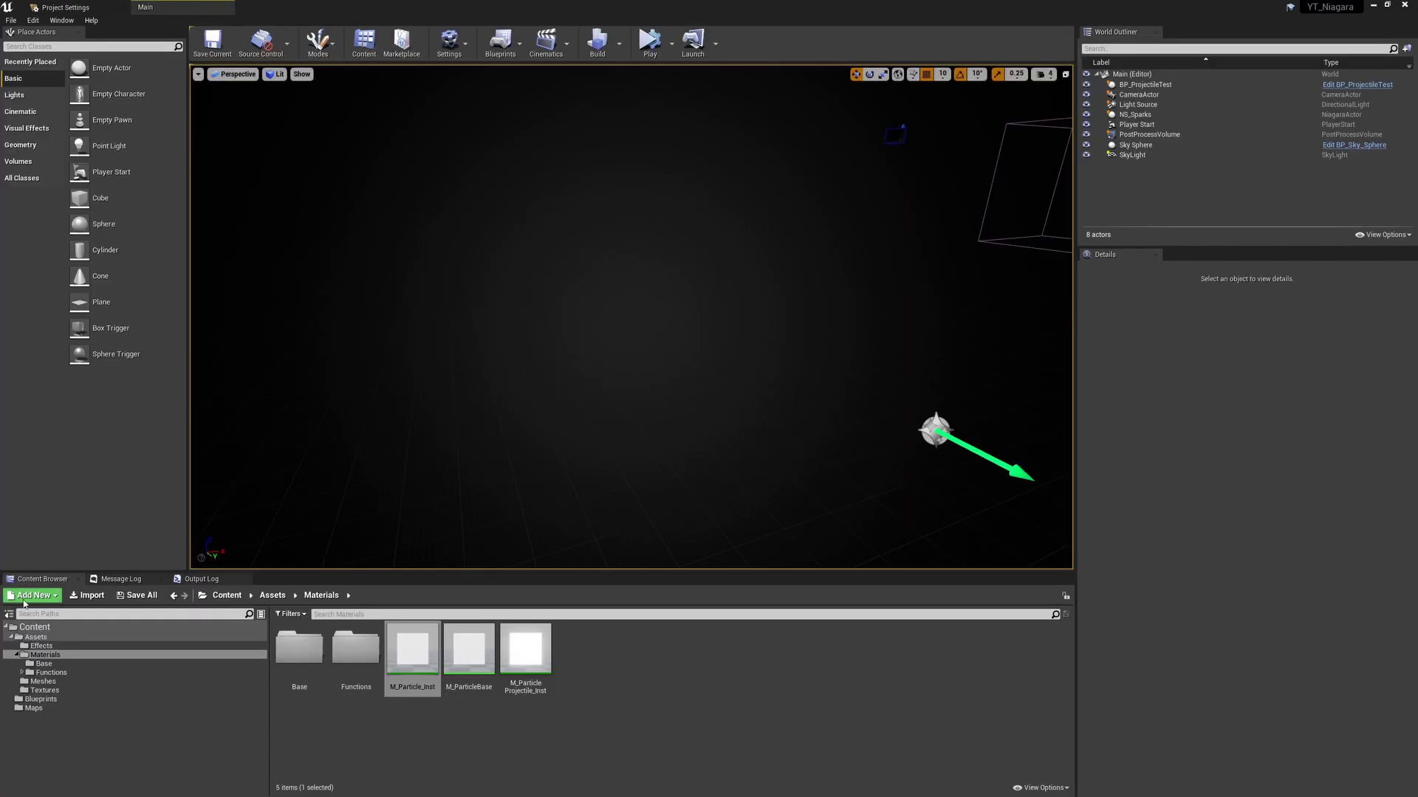
# - Collapse the Materials folder and open the Effects folder in the project assets
pyautogui.click(20, 654)
pyautogui.click(16, 655)
pyautogui.click(41, 646)
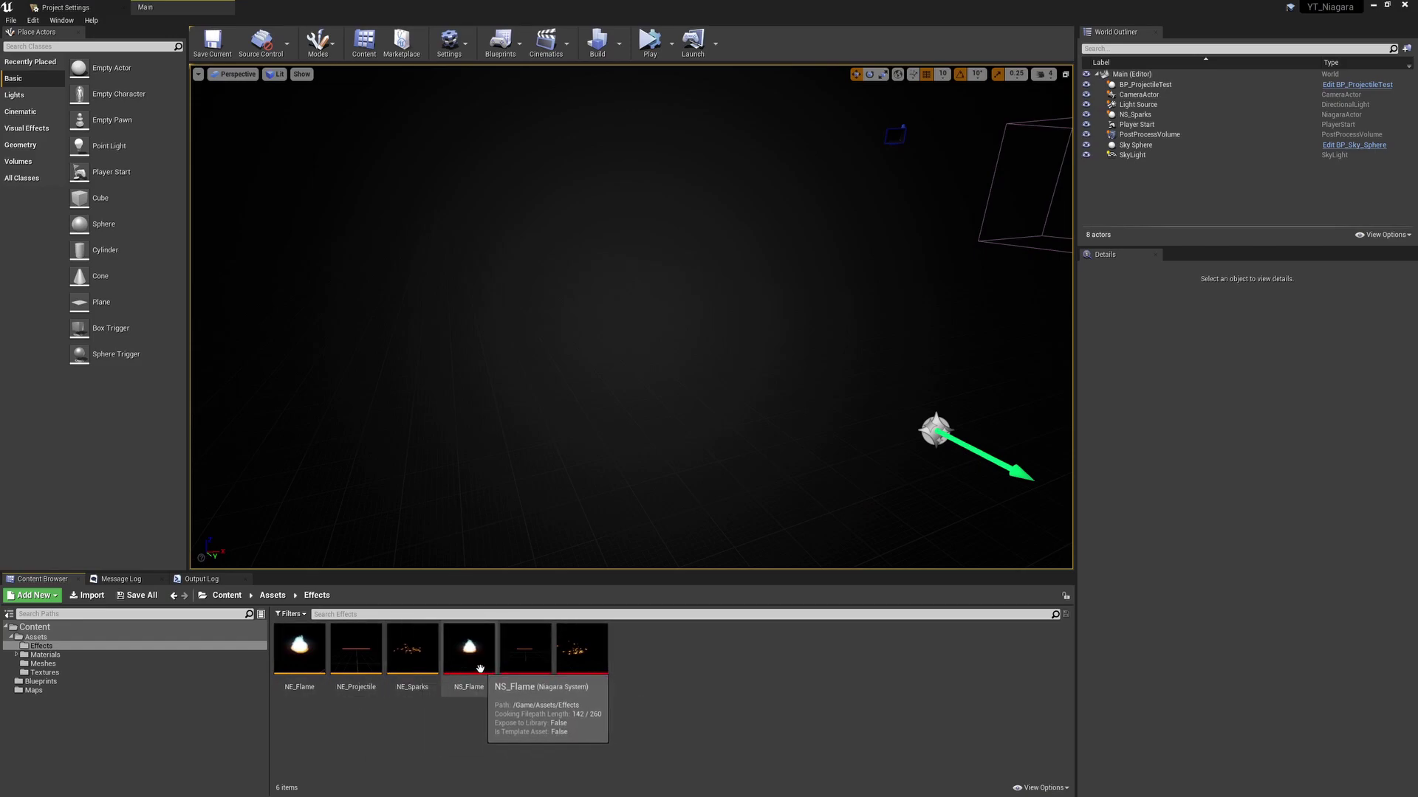
# - Place the NS_Flame effect in the level to preview it, and remove it from the level
pyautogui.moveTo(489, 677); pyautogui.dragTo(555, 367)
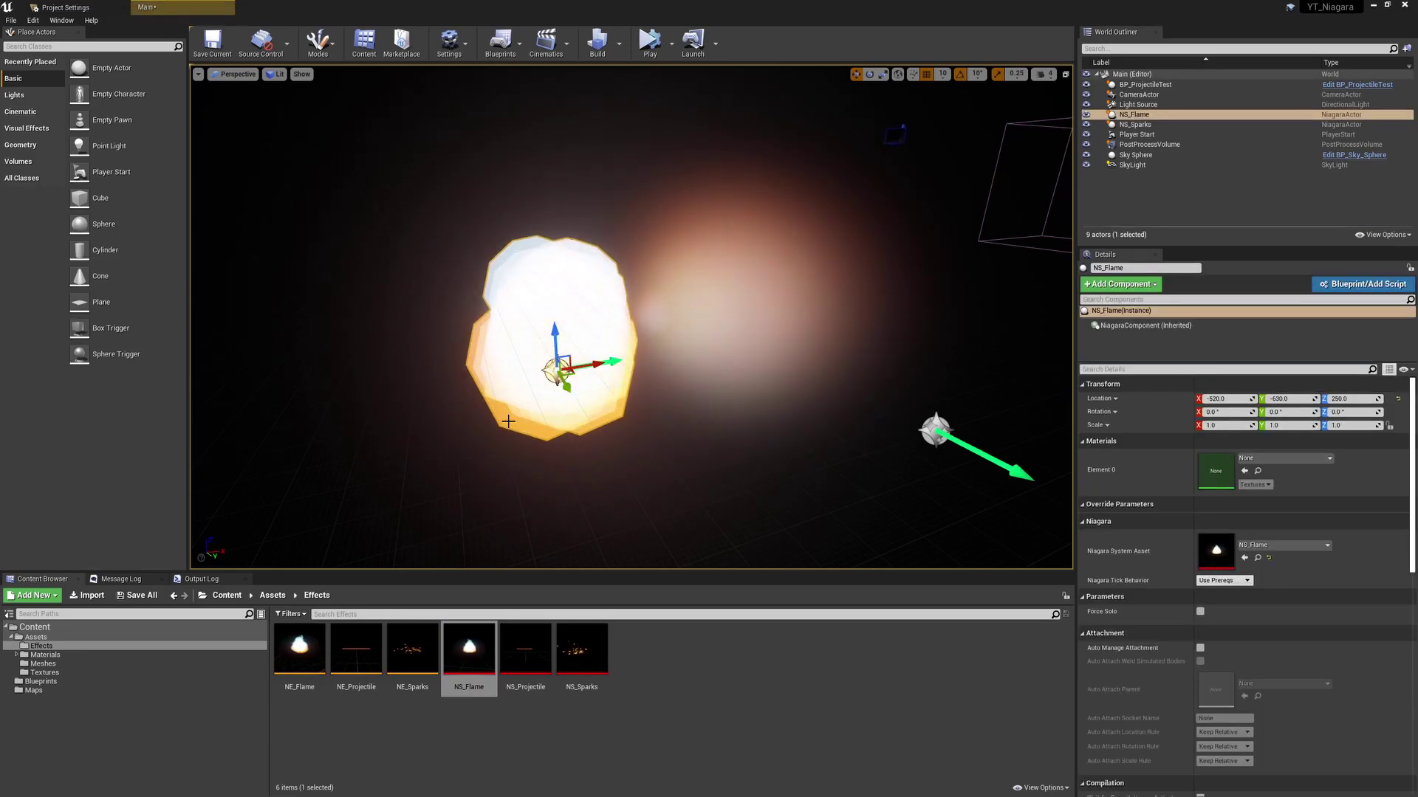
pyautogui.moveTo(299, 647)
pyautogui.mouseDown()
pyautogui.moveTo(684, 384)
pyautogui.moveTo(641, 388)
pyautogui.moveTo(514, 639)
pyautogui.moveTo(307, 643)
pyautogui.mouseUp()
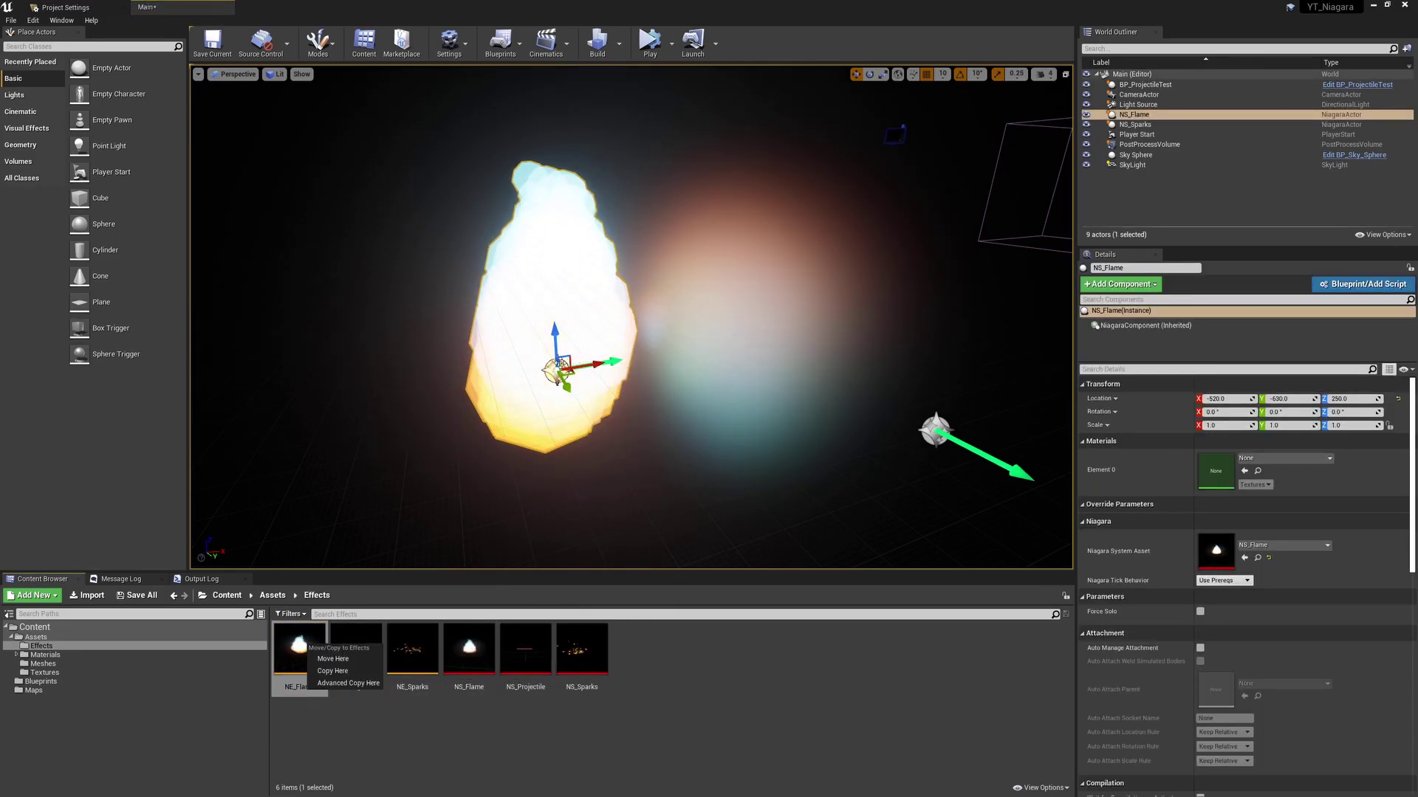
pyautogui.press('Escape')
pyautogui.press('Delete')
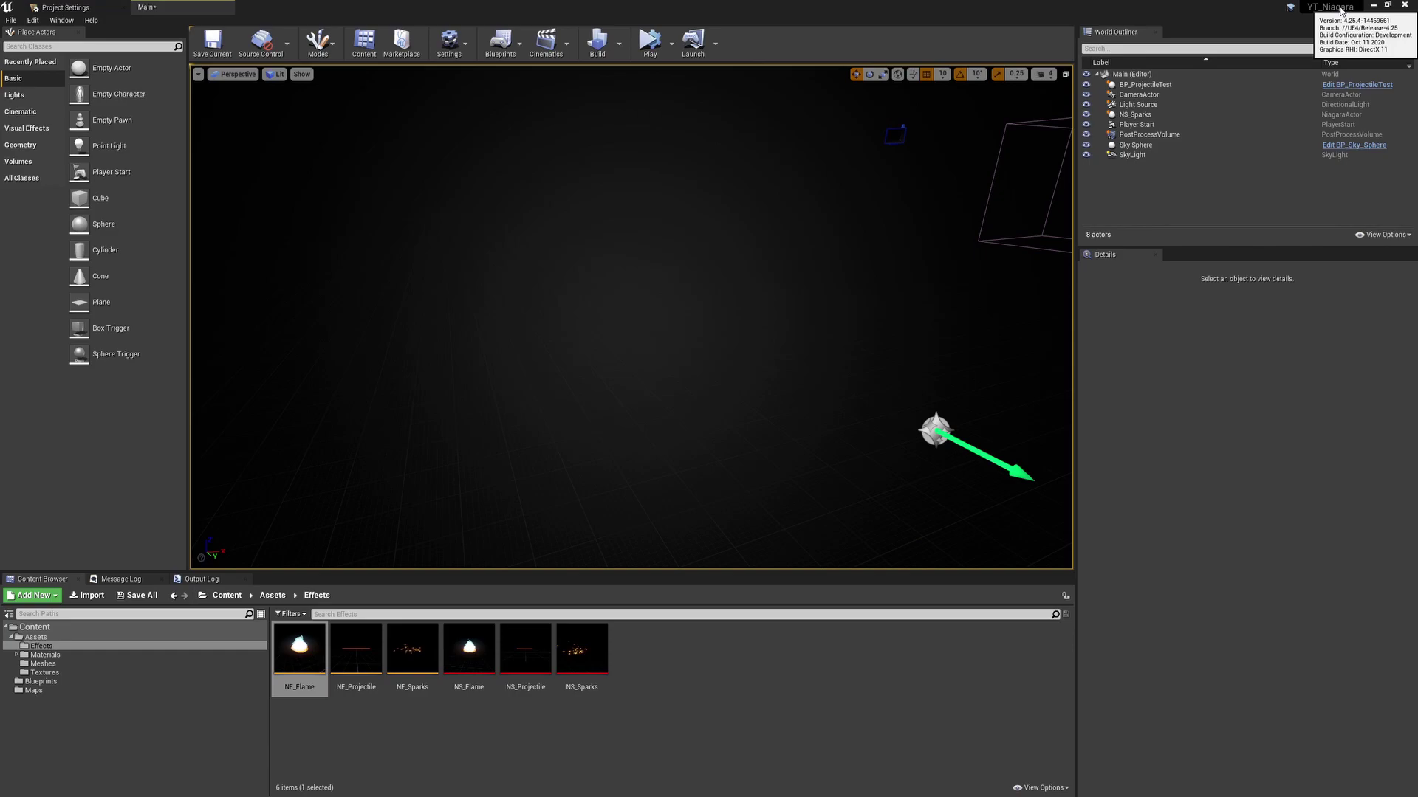
# - Create a Niagara emitter from the Empty template in the Effects folder and name it NE_Impact
pyautogui.rightClick(656, 643)
pyautogui.moveTo(672, 546)
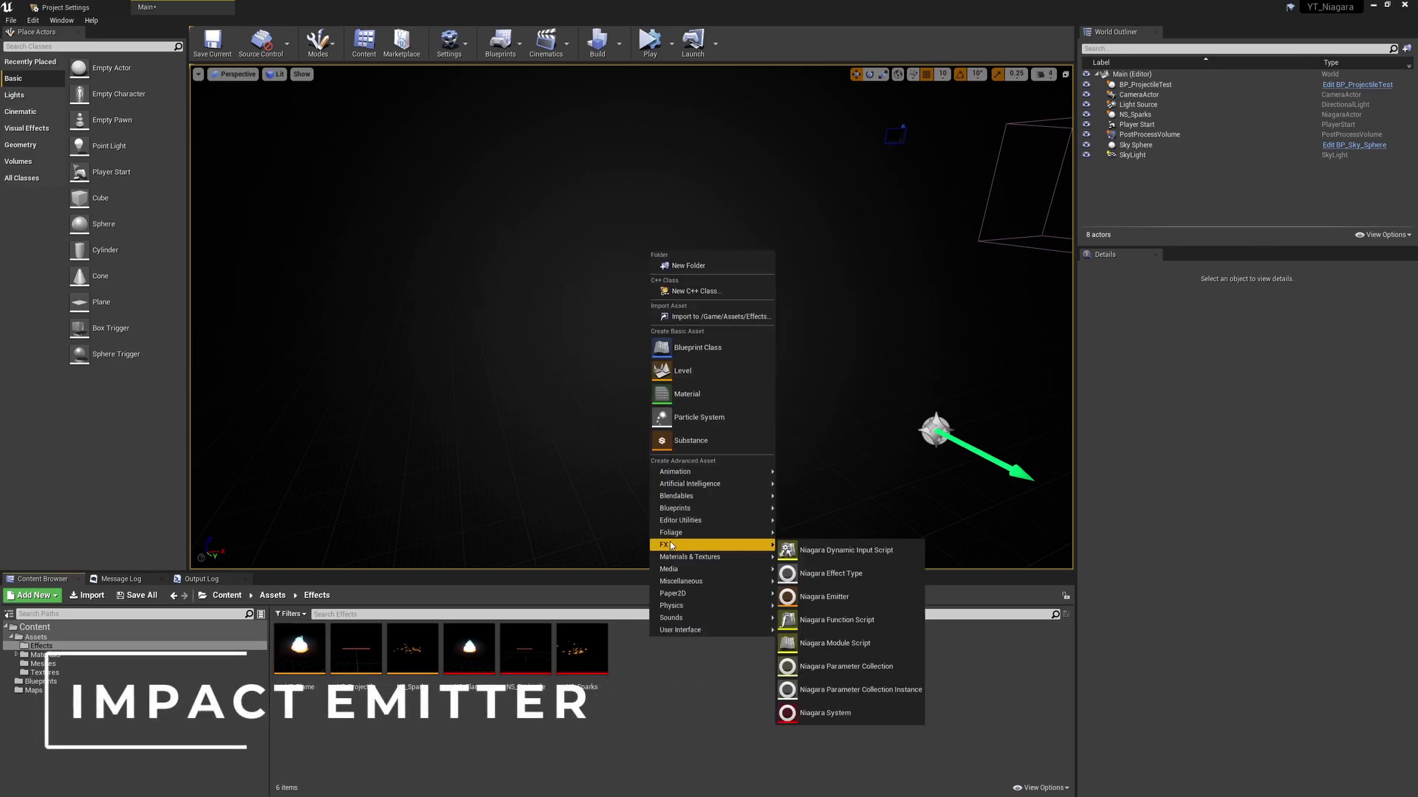
pyautogui.click(839, 598)
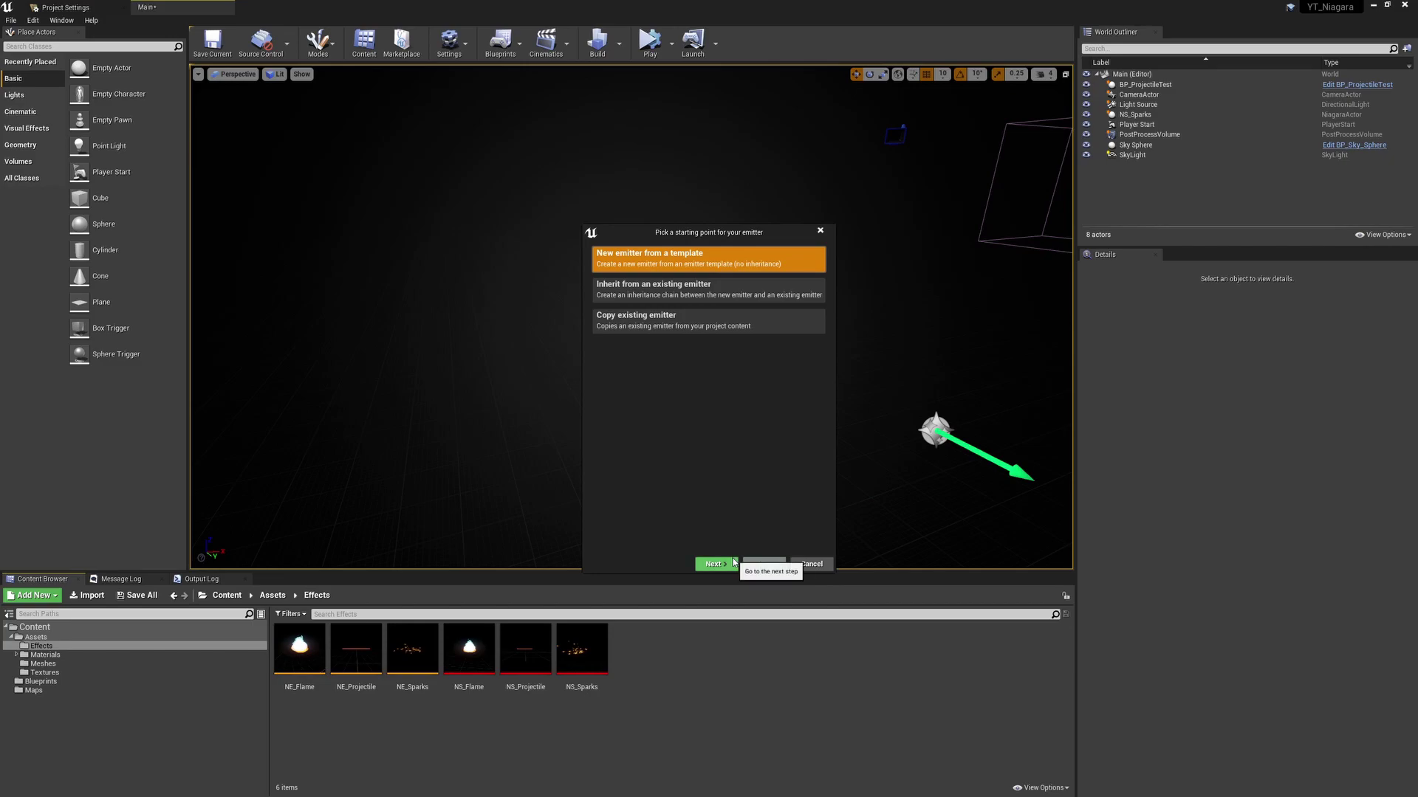
pyautogui.click(728, 565)
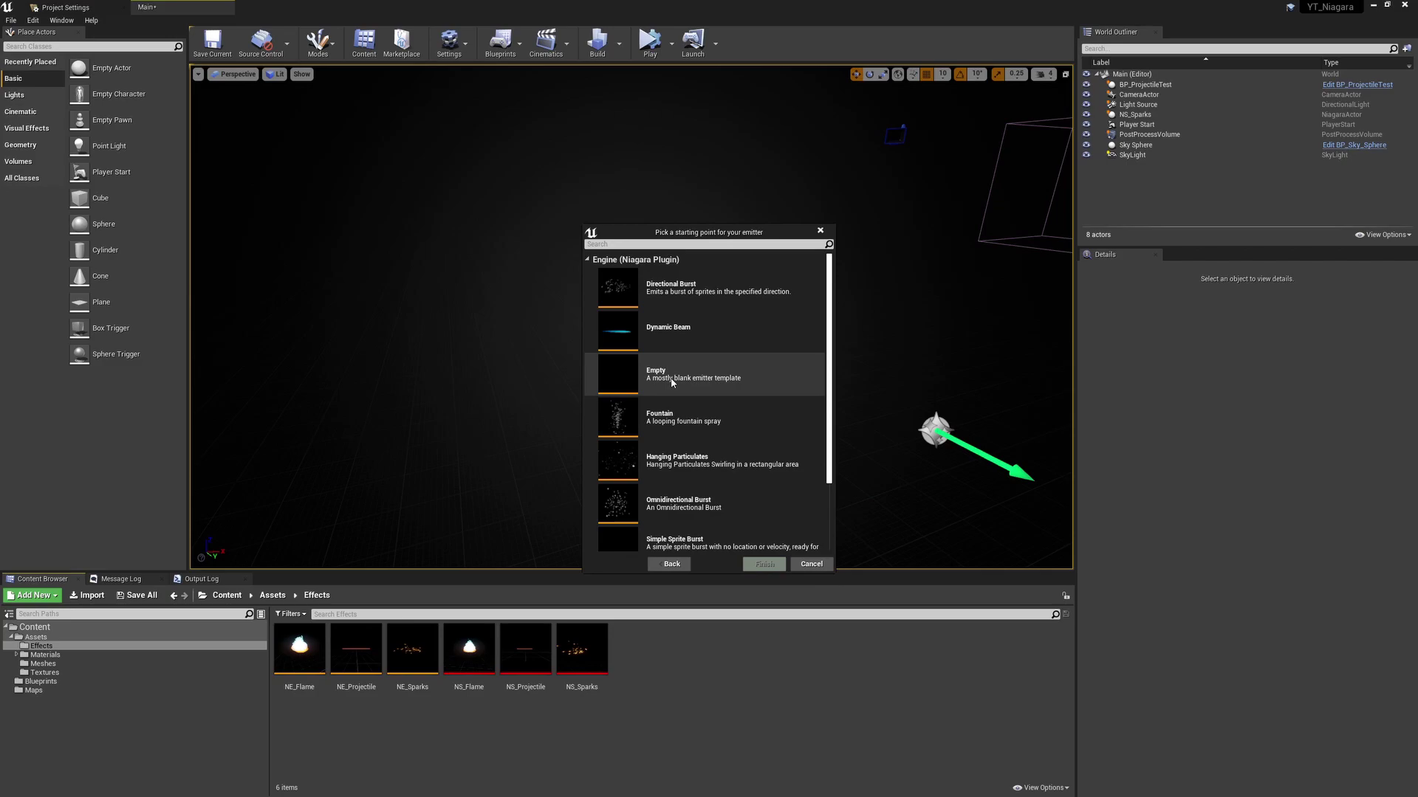
pyautogui.click(671, 383)
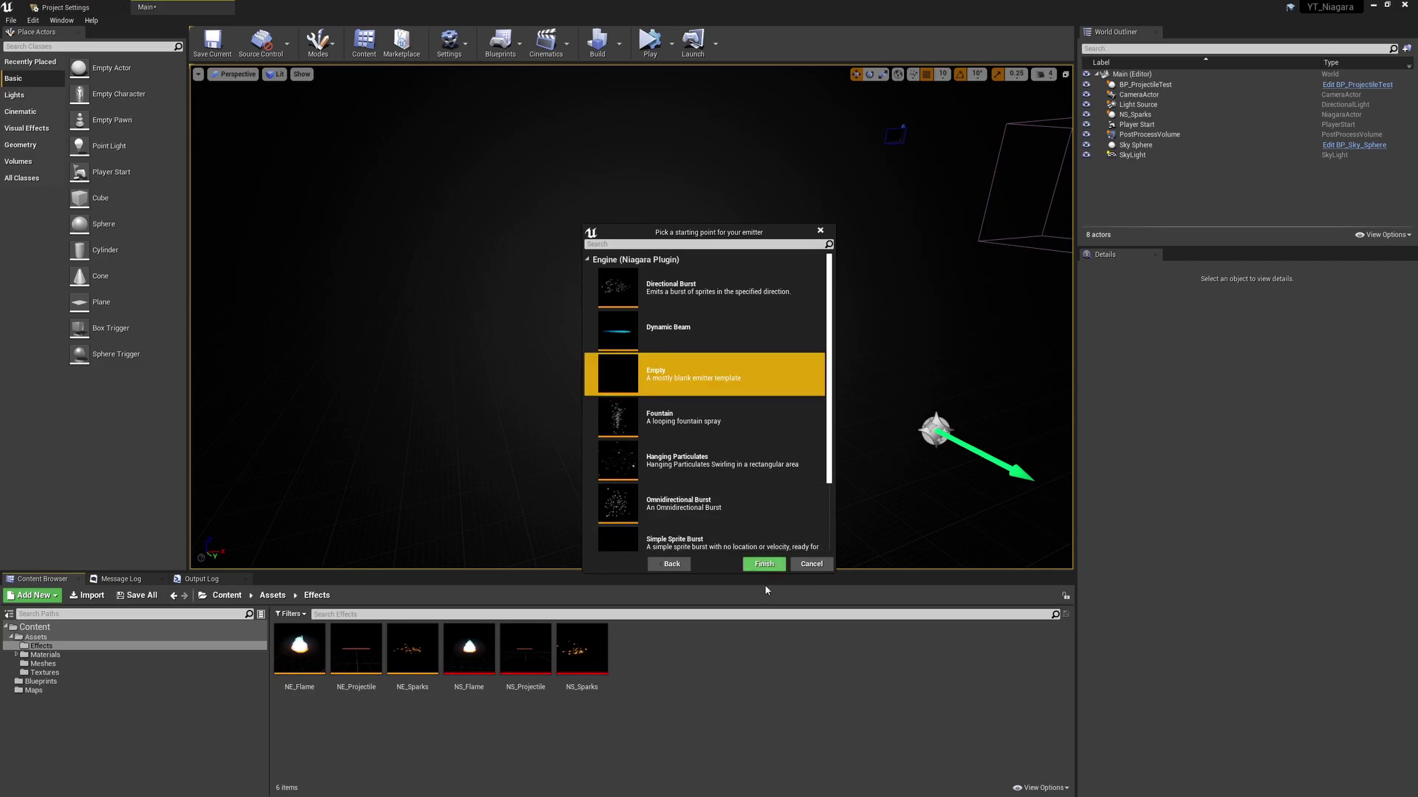
pyautogui.click(764, 564)
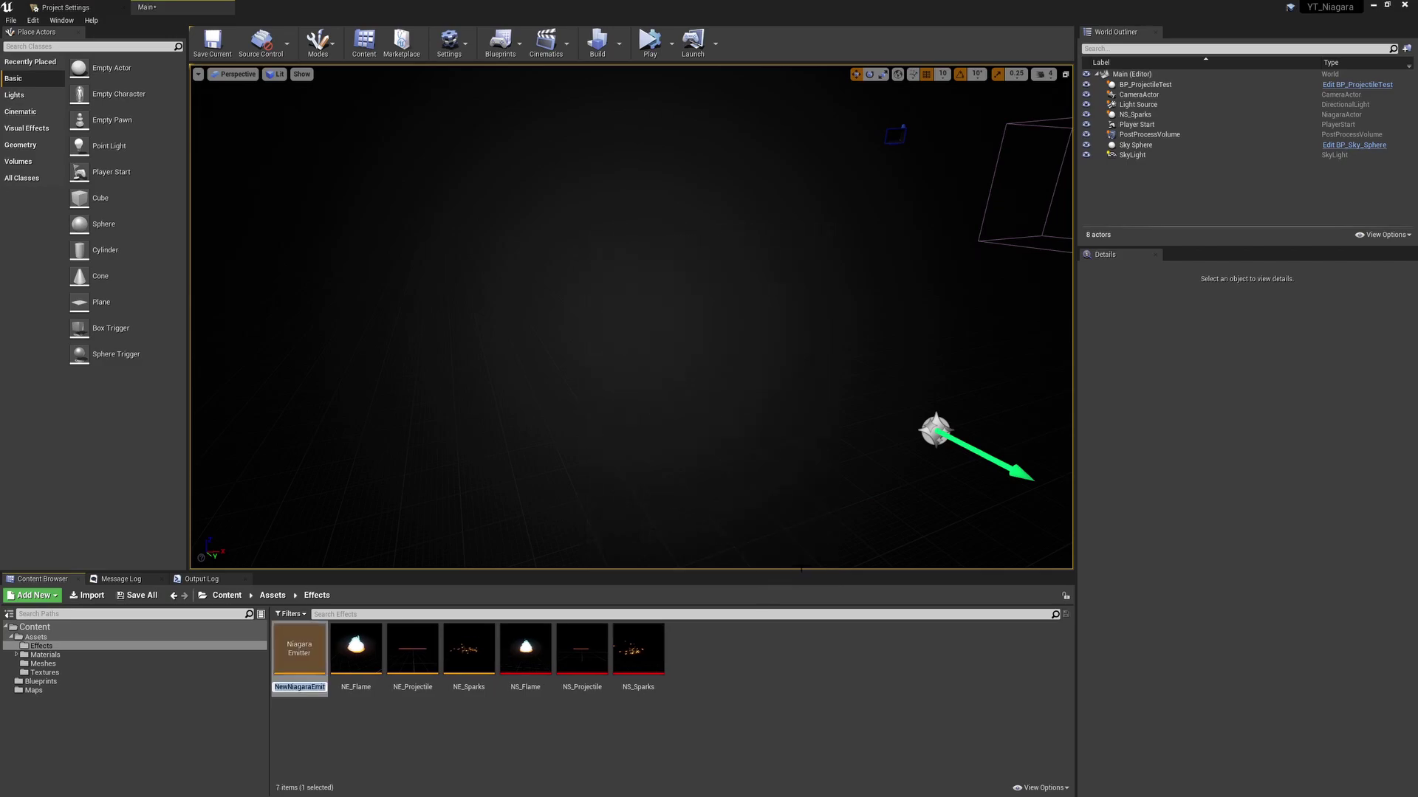
pyautogui.write('NE_Impact')
pyautogui.press('Return')
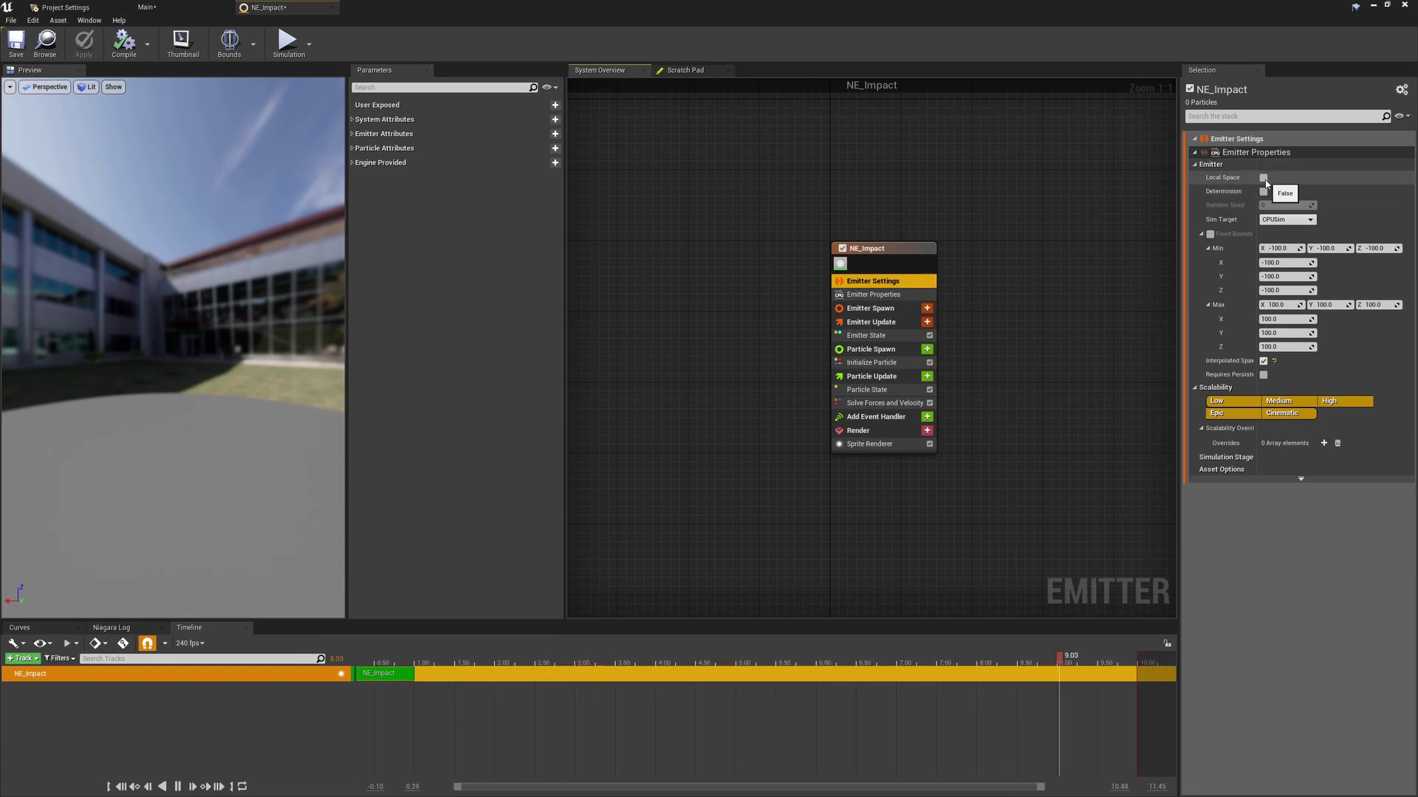
# - Enable Local Space for the NE_Impact emitter and set the Emitter State's Loop Behavior to Once
pyautogui.click(1263, 179)
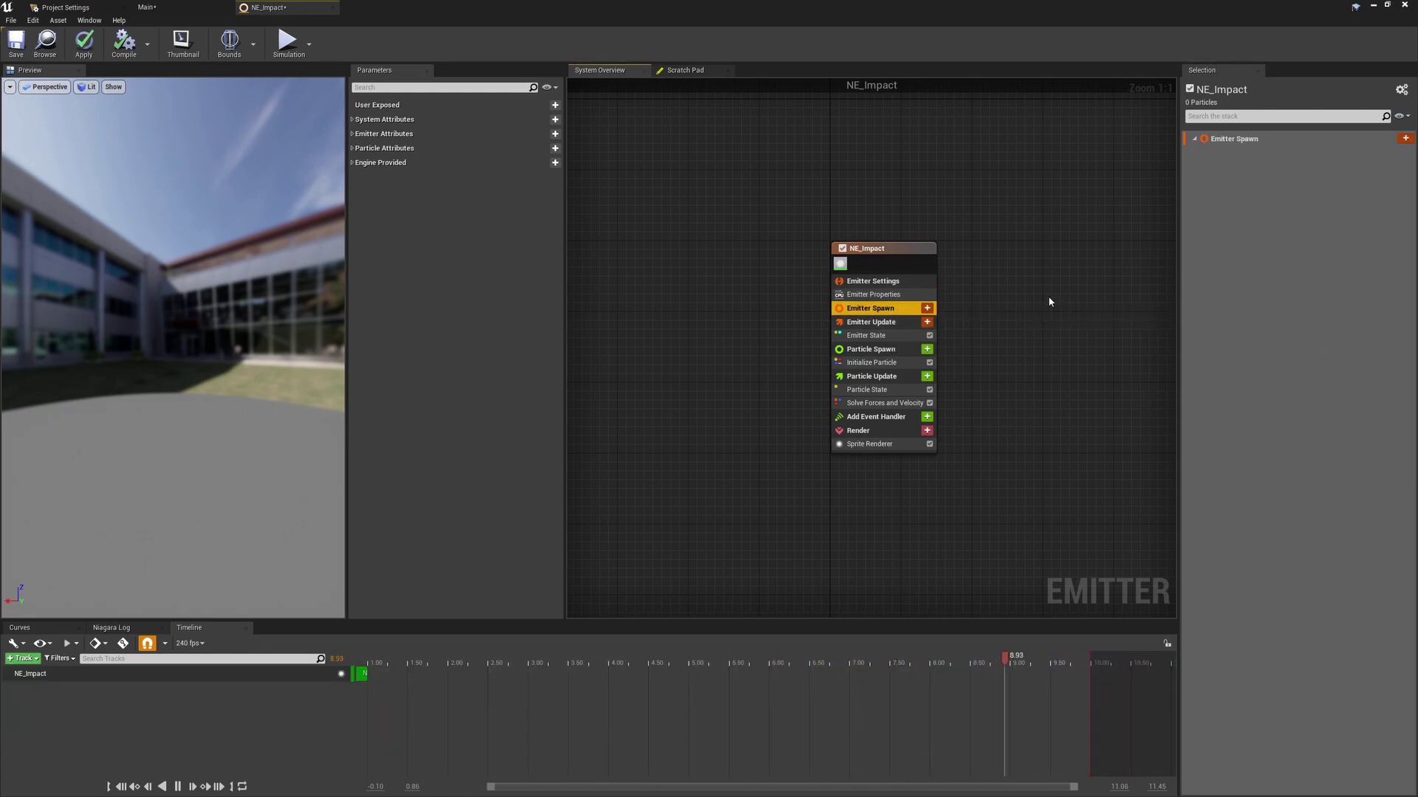
pyautogui.click(872, 323)
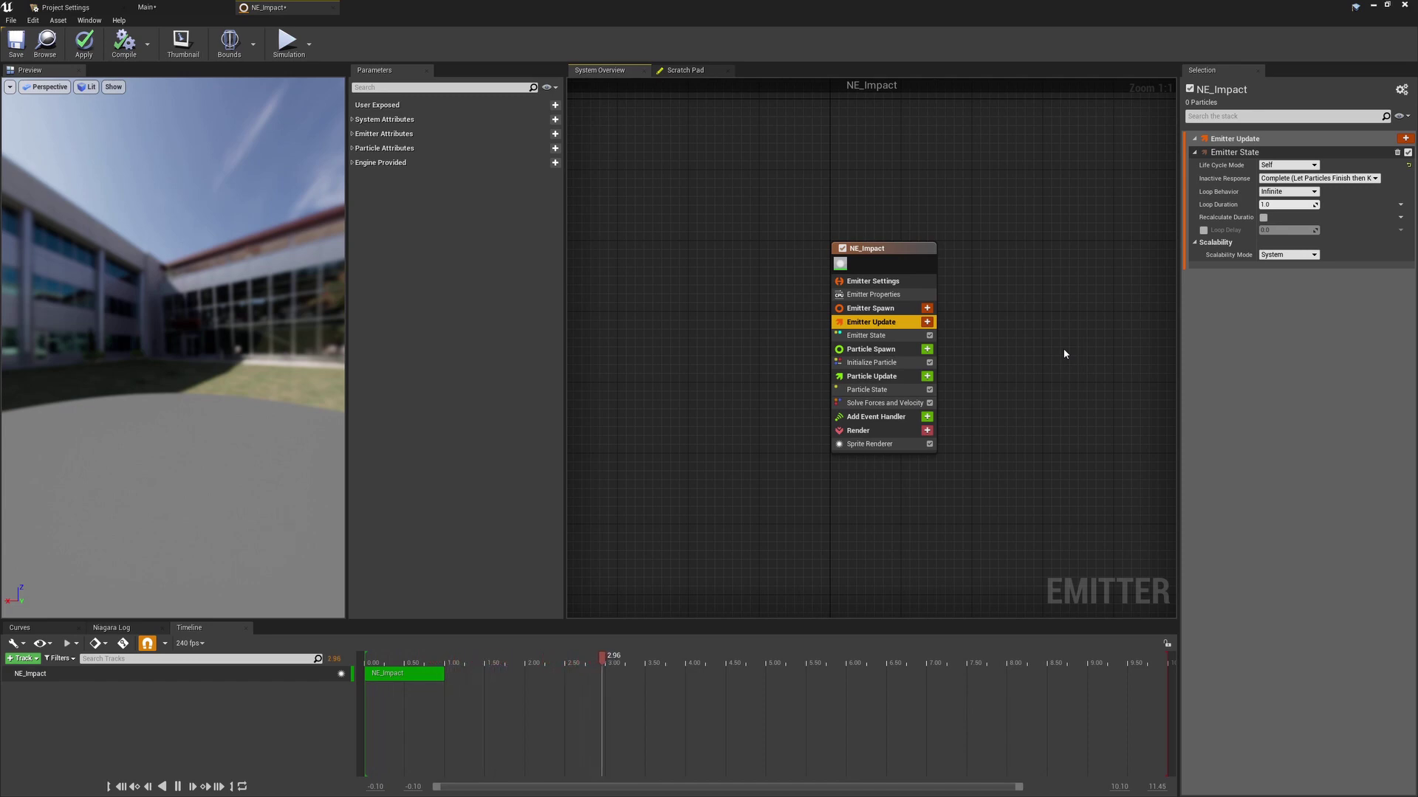
pyautogui.click(1284, 192)
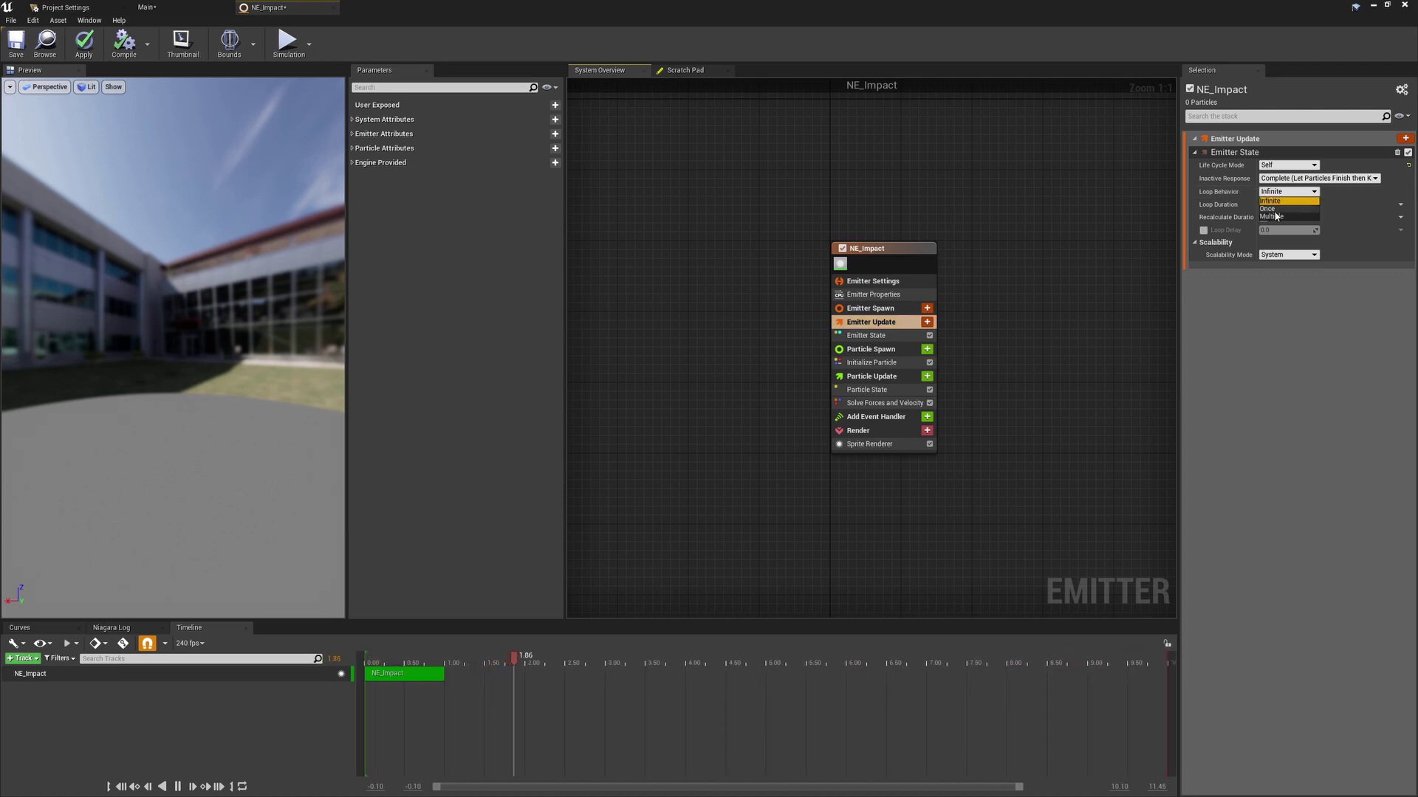
pyautogui.click(1277, 206)
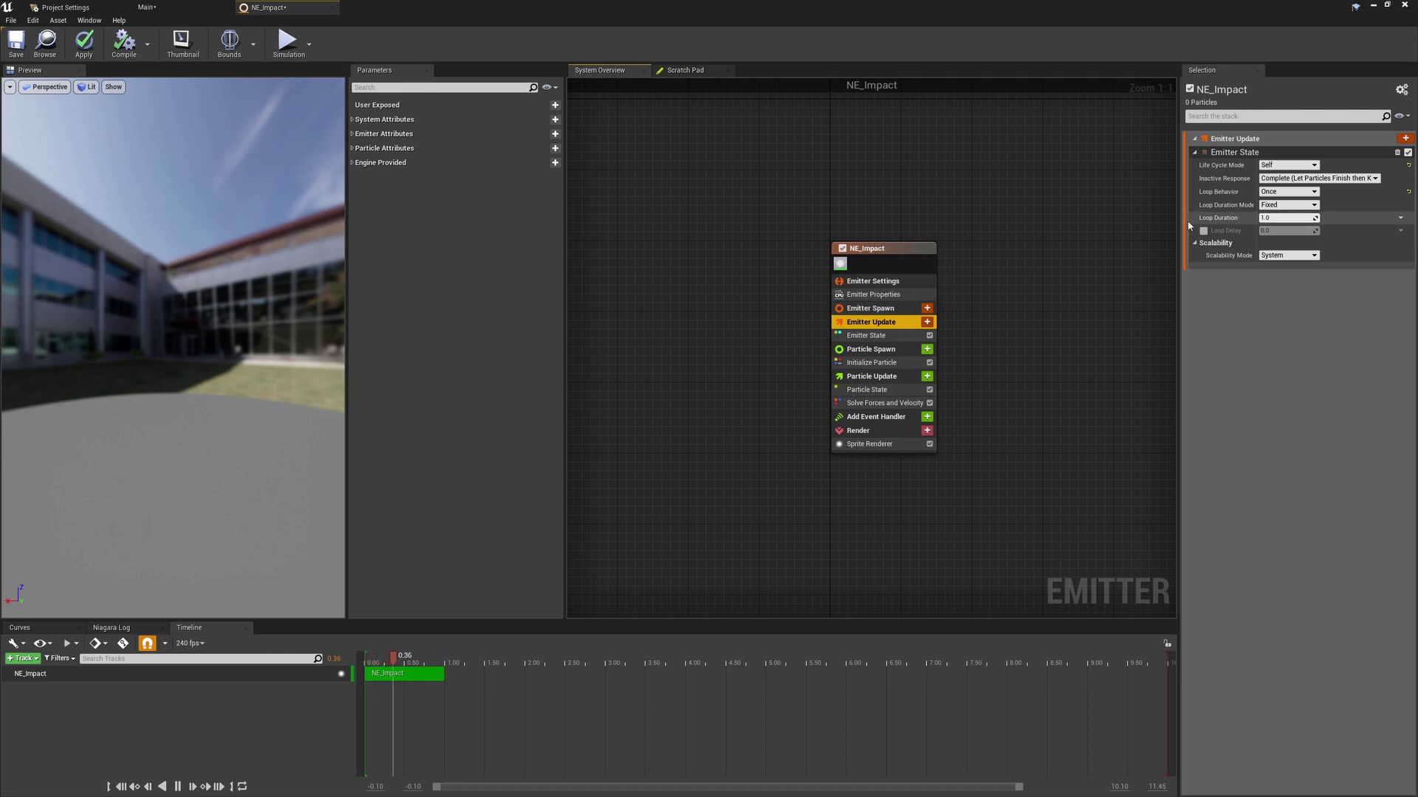
# - Add a Spawn Burst Instantaneous module to Emitter Update and set its Spawn Count to 90
pyautogui.click(1405, 139)
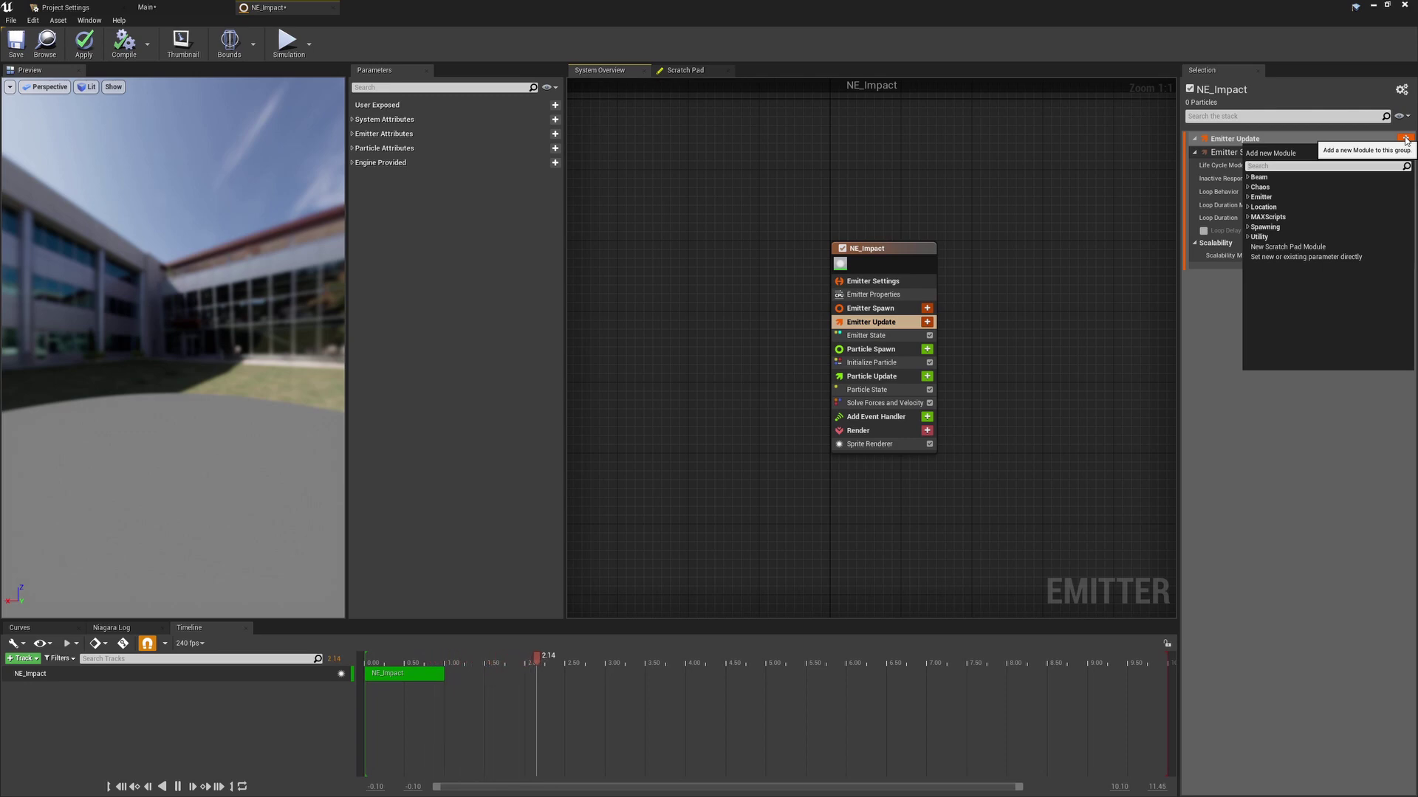
pyautogui.write('Burst')
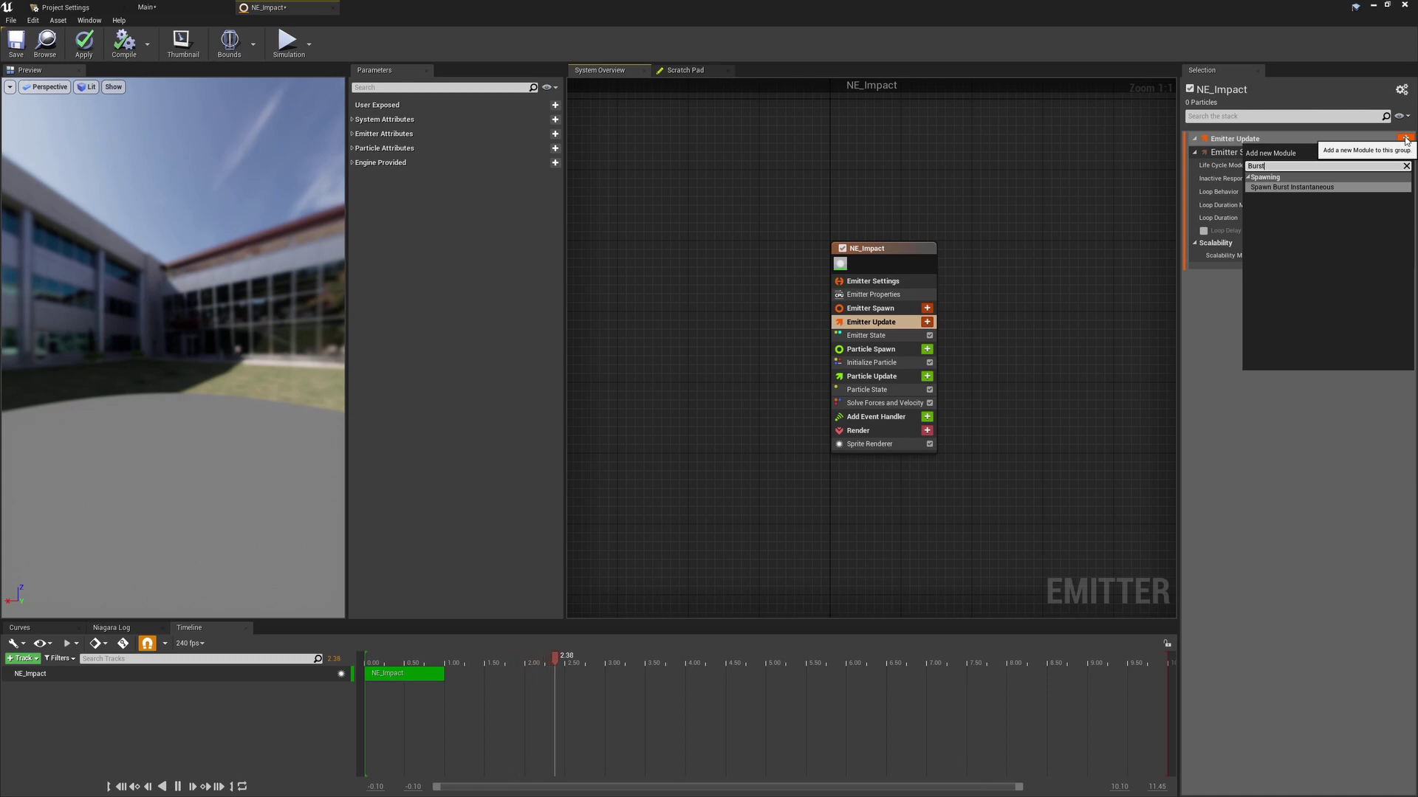
pyautogui.click(1307, 187)
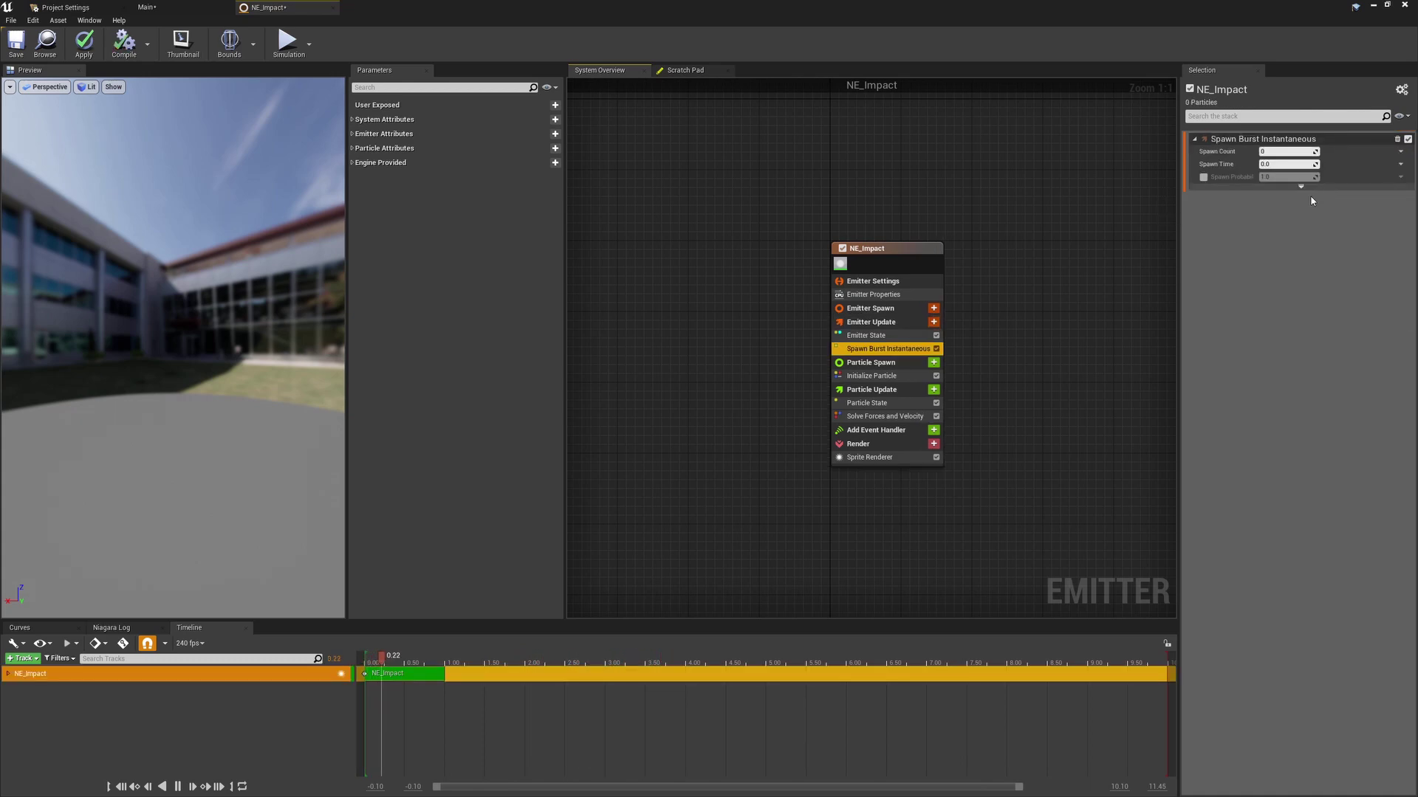
pyautogui.click(1263, 151)
pyautogui.write('90')
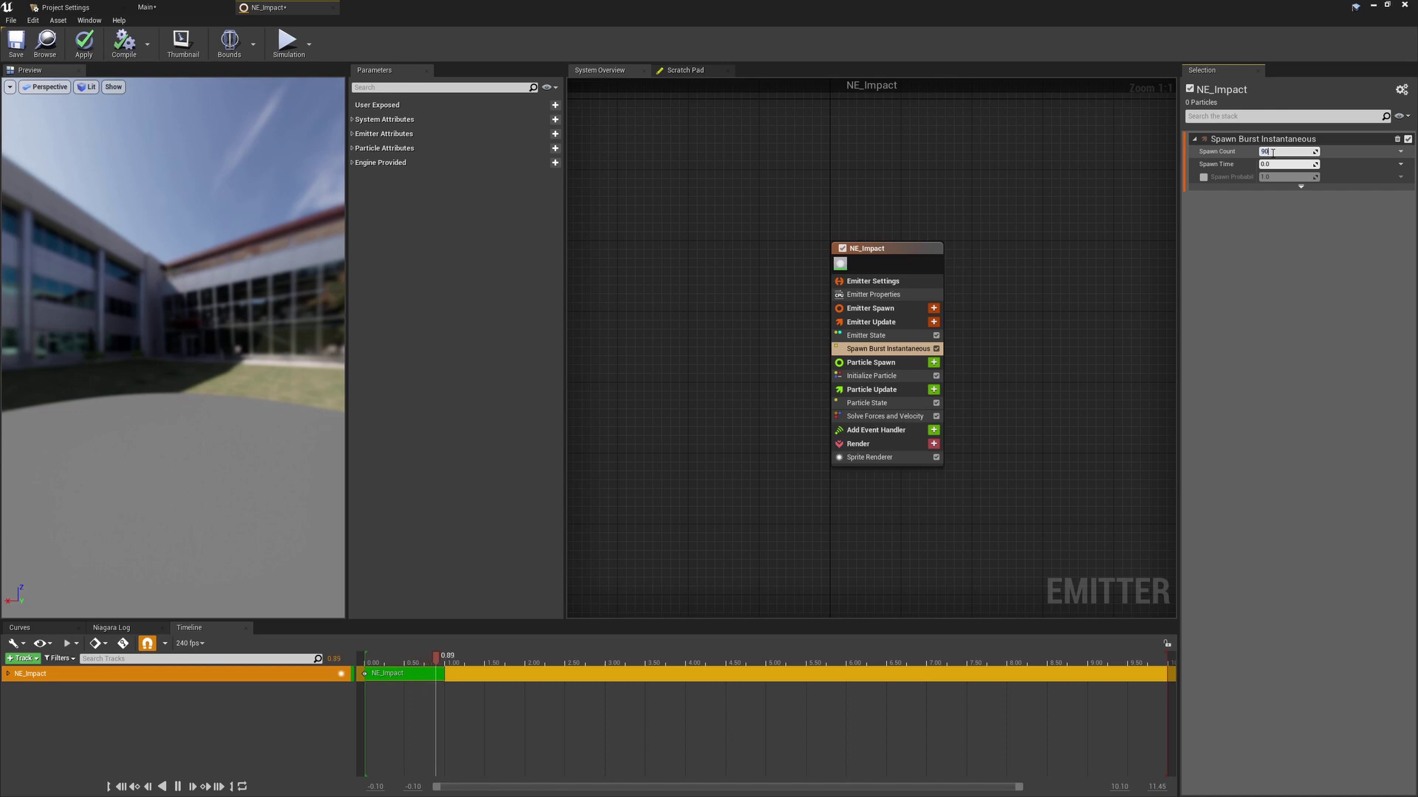
pyautogui.press('Return')
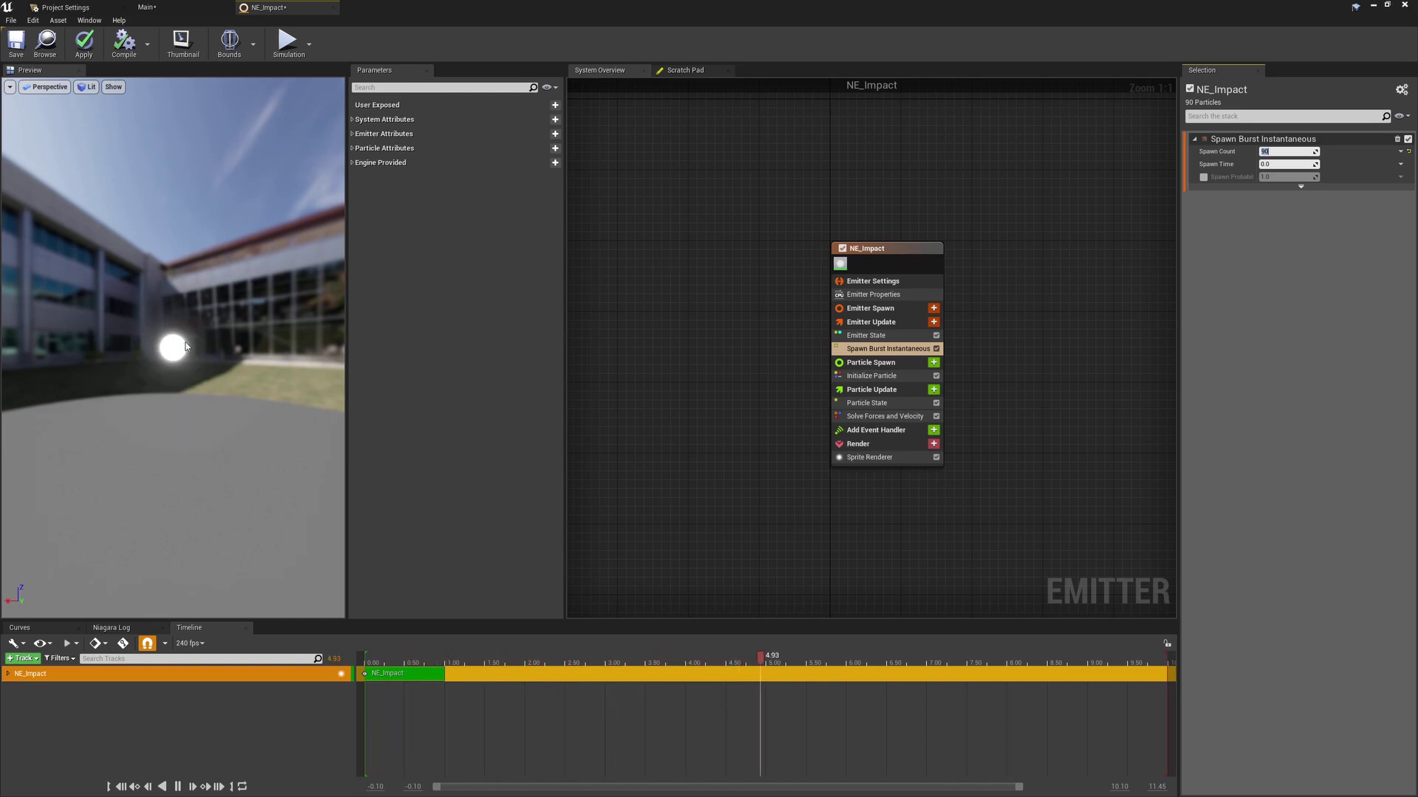
pyautogui.click(195, 307)
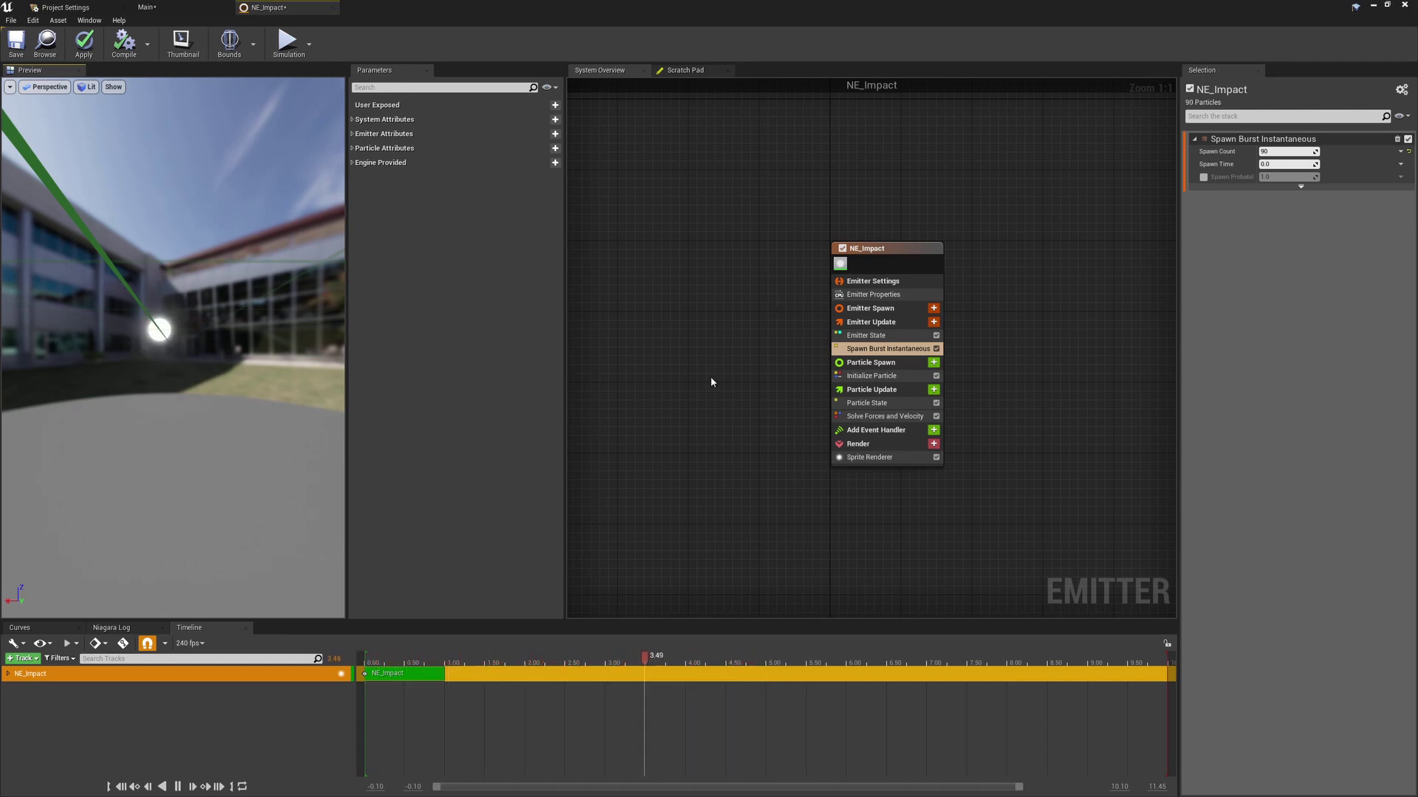
# - Replace the Sprite Renderer in the NE_Impact emitter with a Mesh Renderer
pyautogui.click(865, 459)
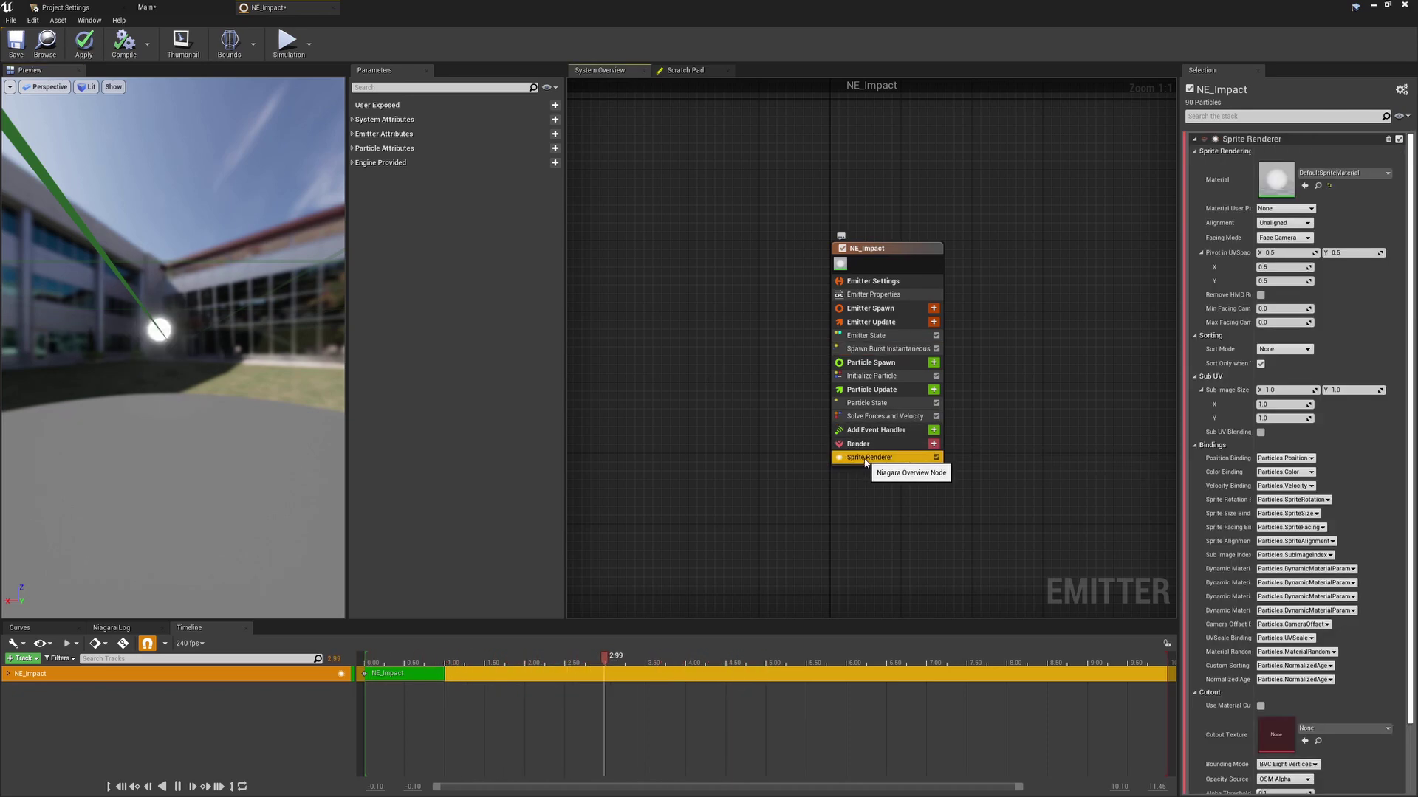
pyautogui.press('Delete')
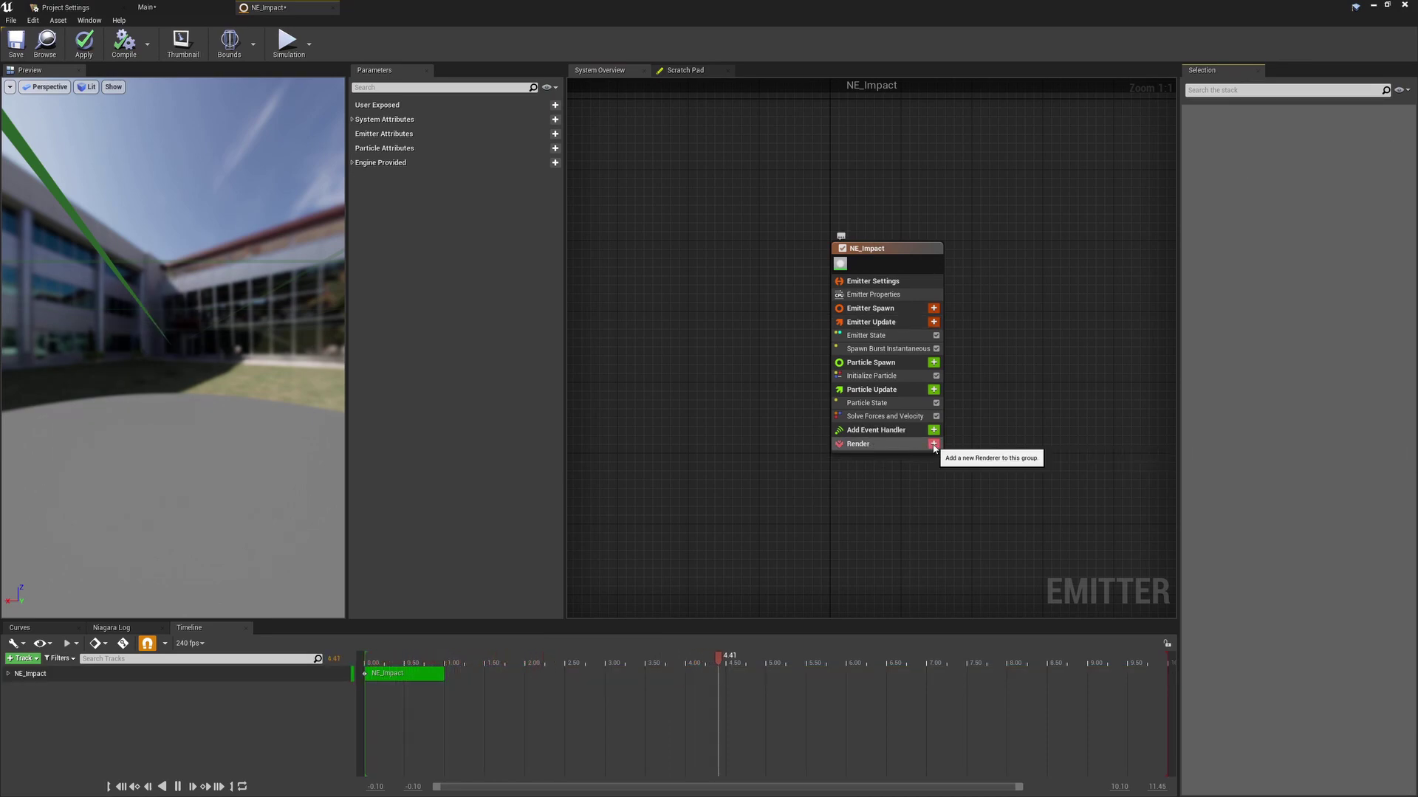
pyautogui.click(933, 444)
pyautogui.click(849, 505)
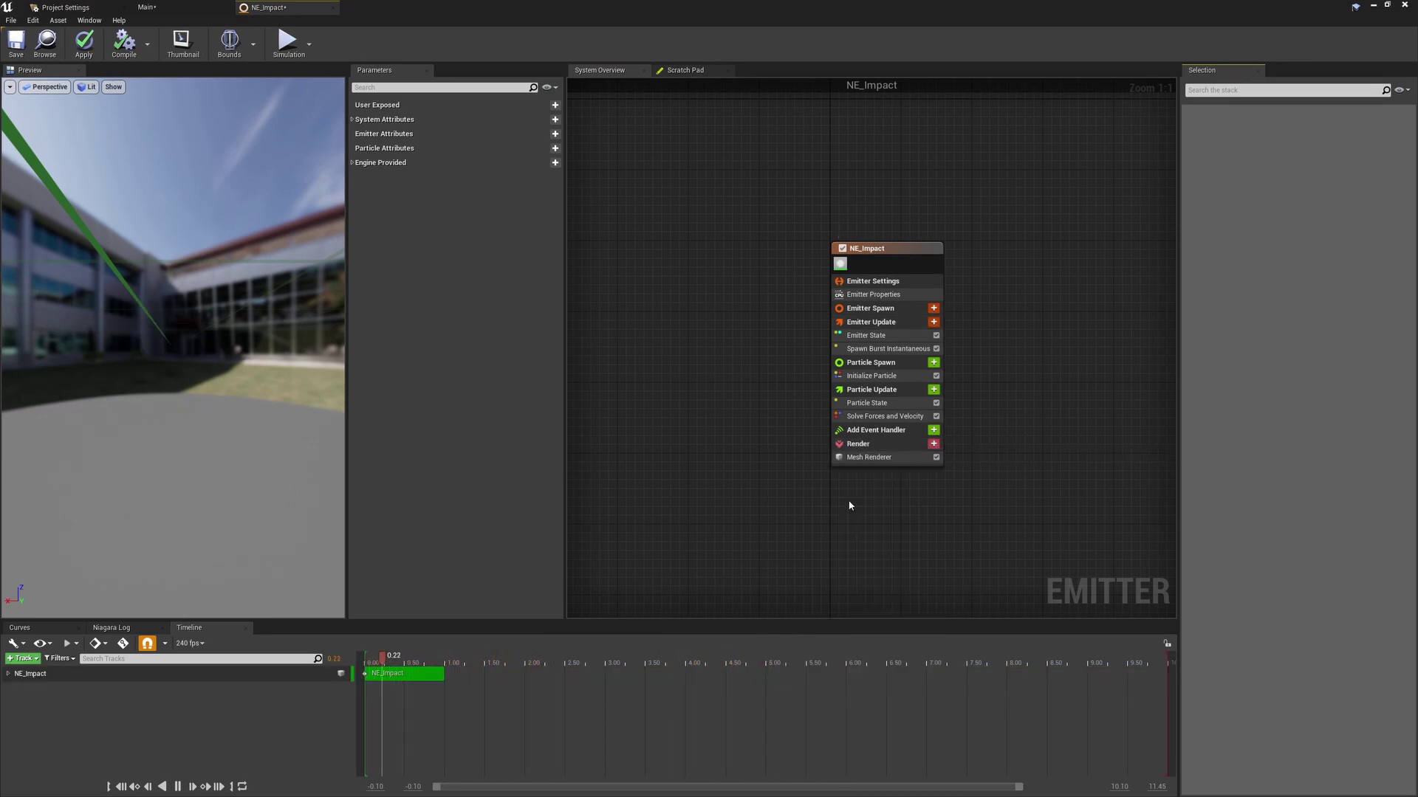
# - Assign SM_Sphere as the Particle Mesh of the Mesh Renderer
pyautogui.click(884, 455)
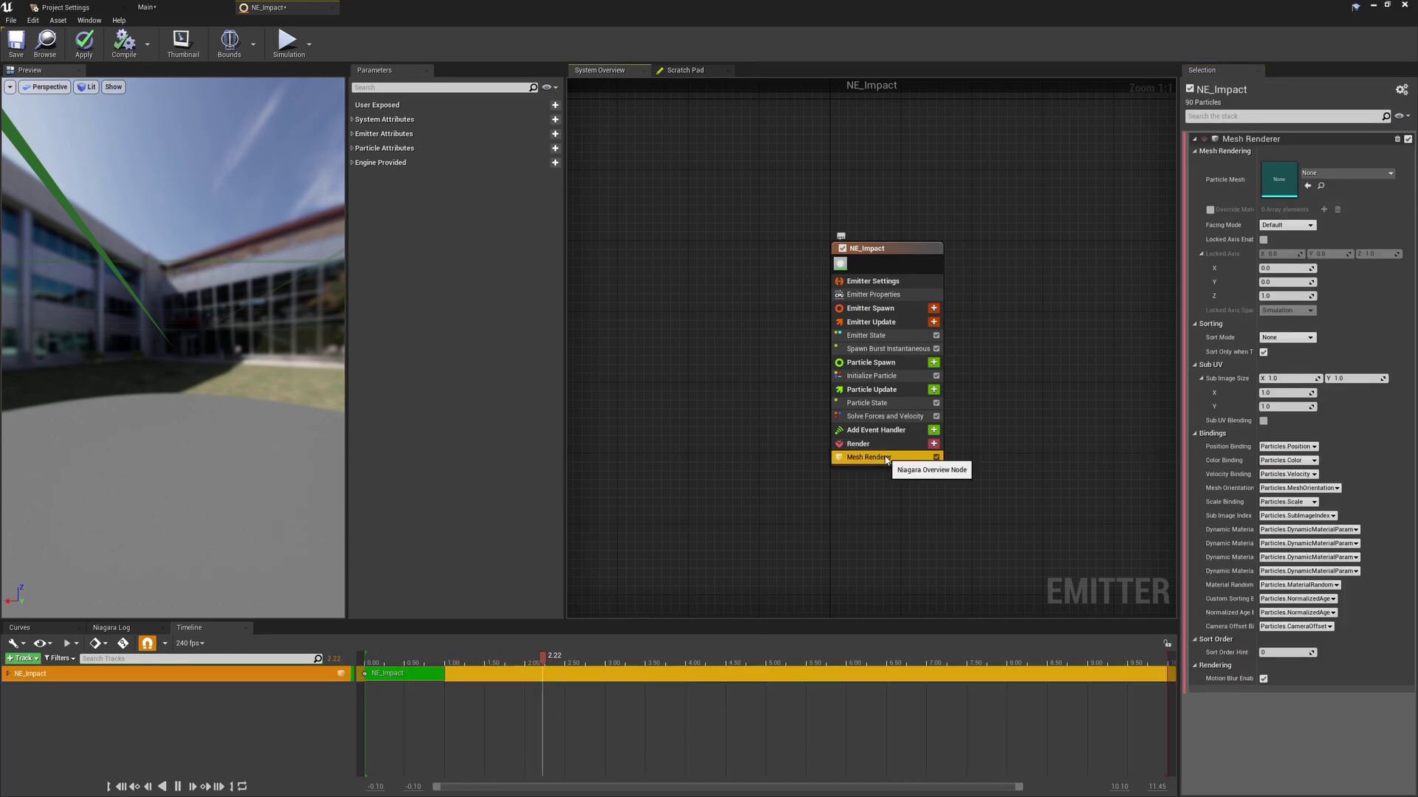
pyautogui.click(1330, 171)
pyautogui.click(1277, 253)
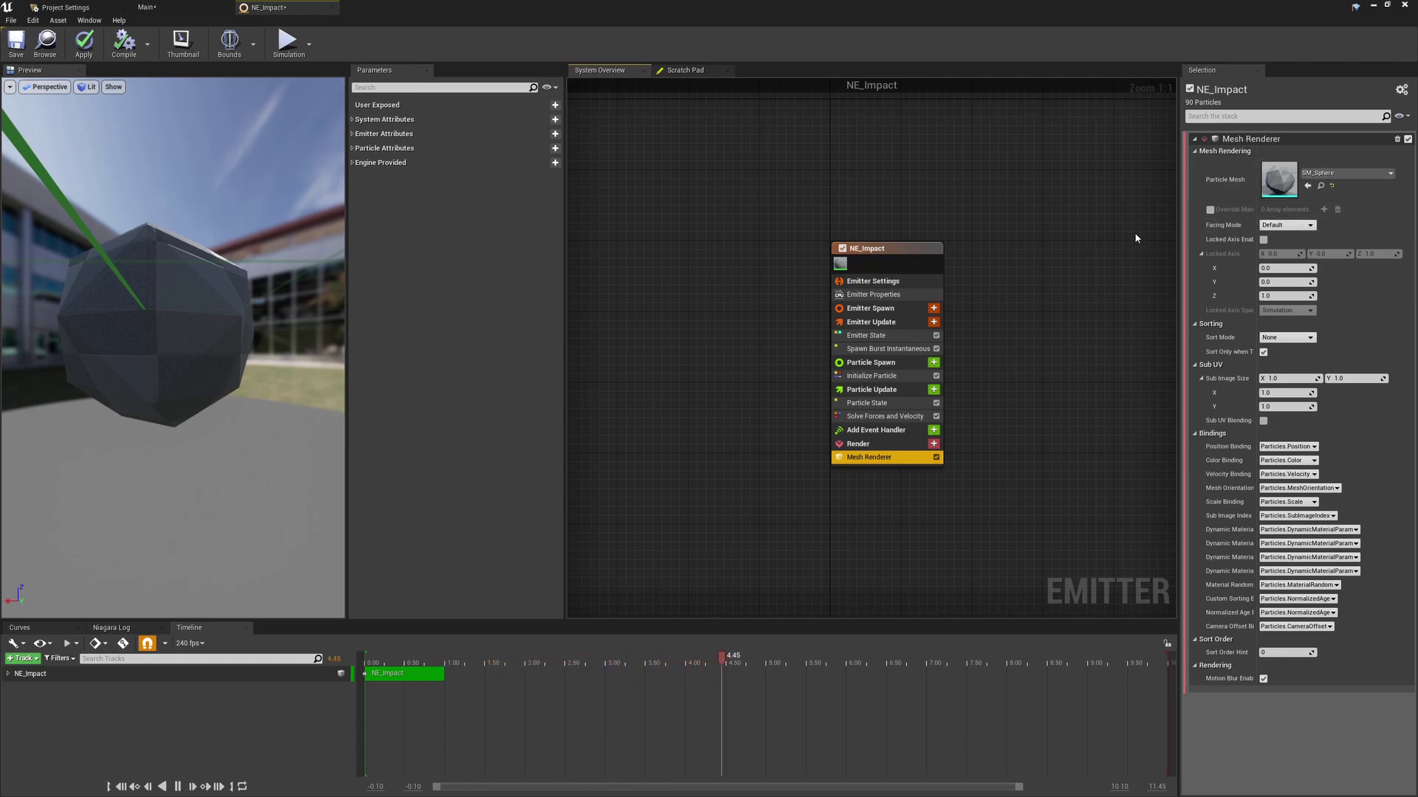
# - Enable Override Materials on the Mesh Renderer and add one element with M_Particle_Inst as its explicit material
pyautogui.click(1209, 209)
pyautogui.click(1323, 210)
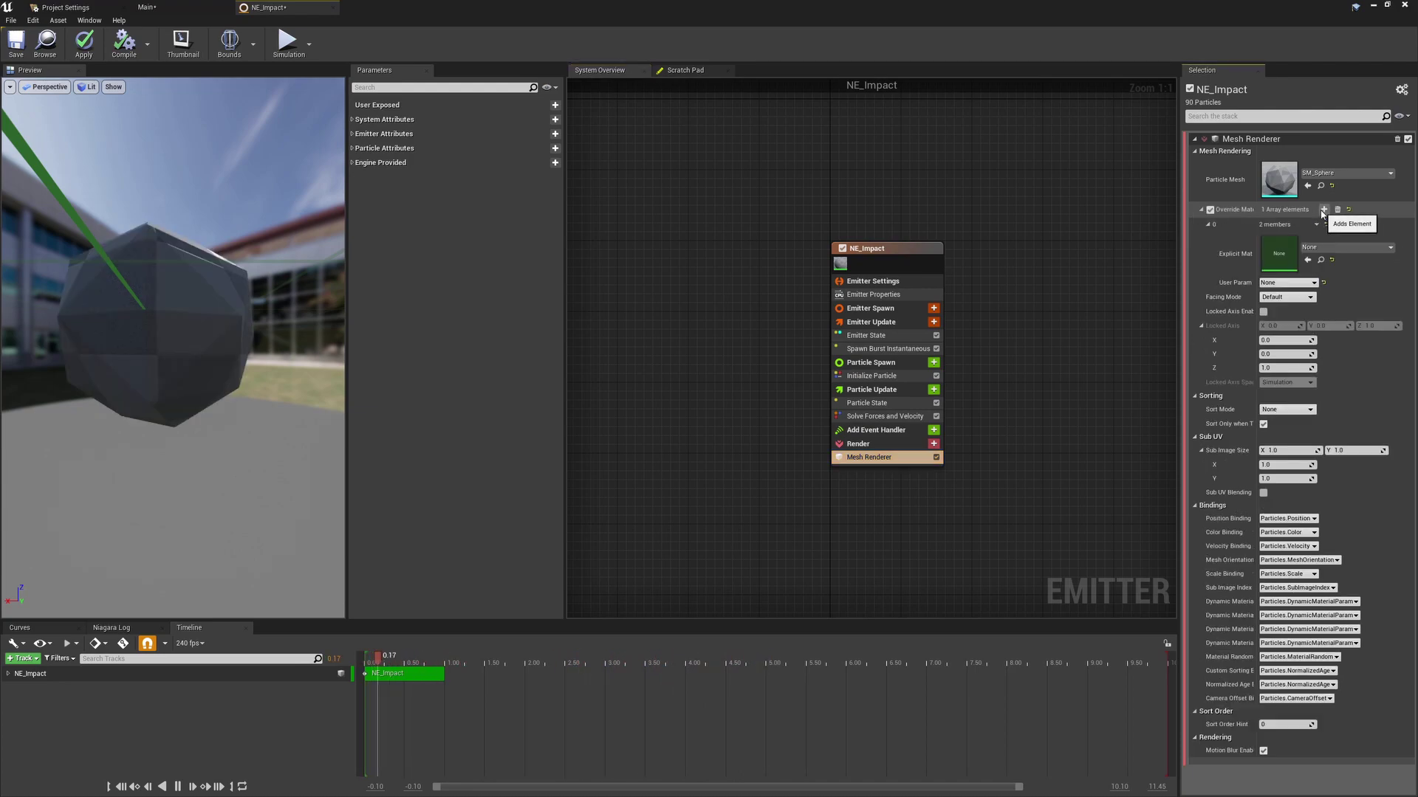
pyautogui.click(1328, 248)
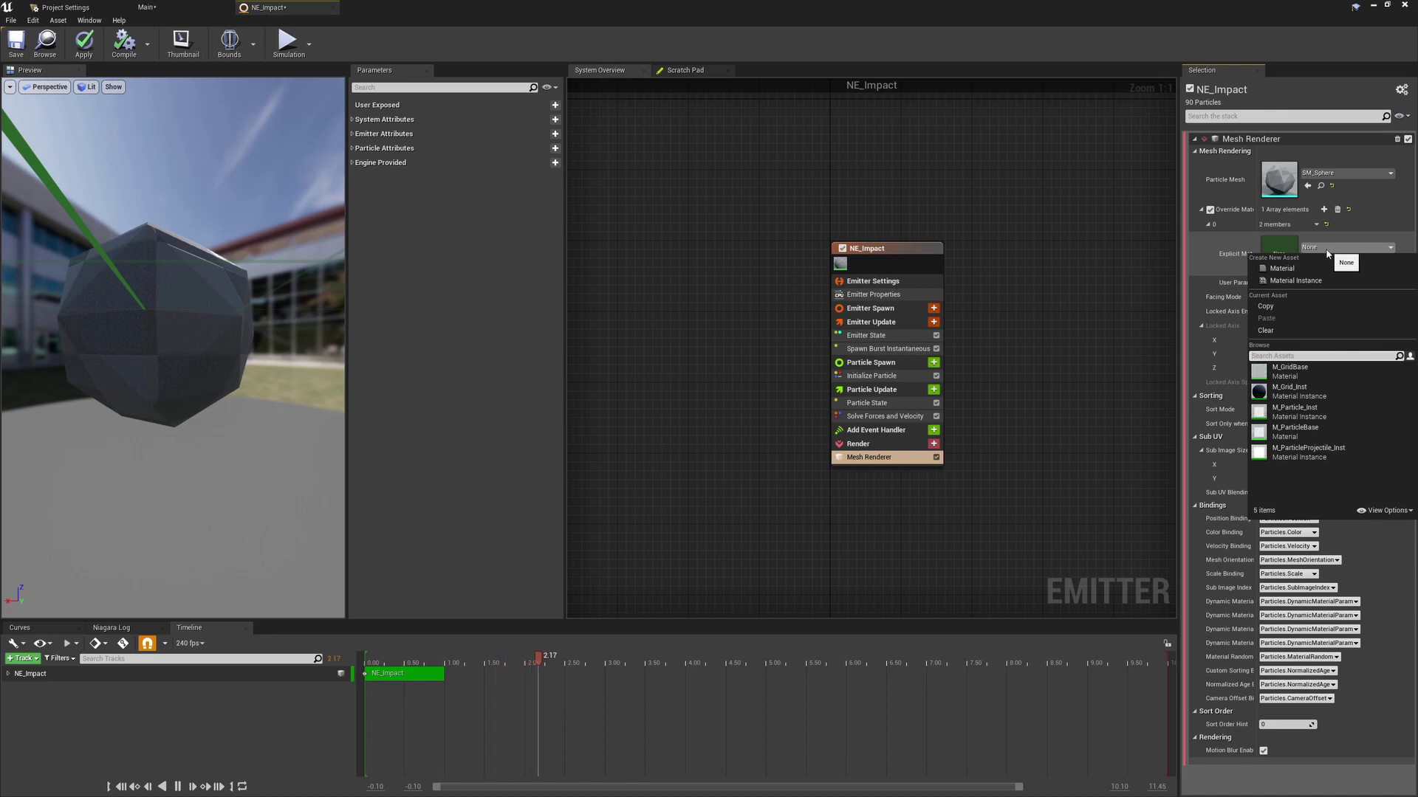
pyautogui.click(1296, 411)
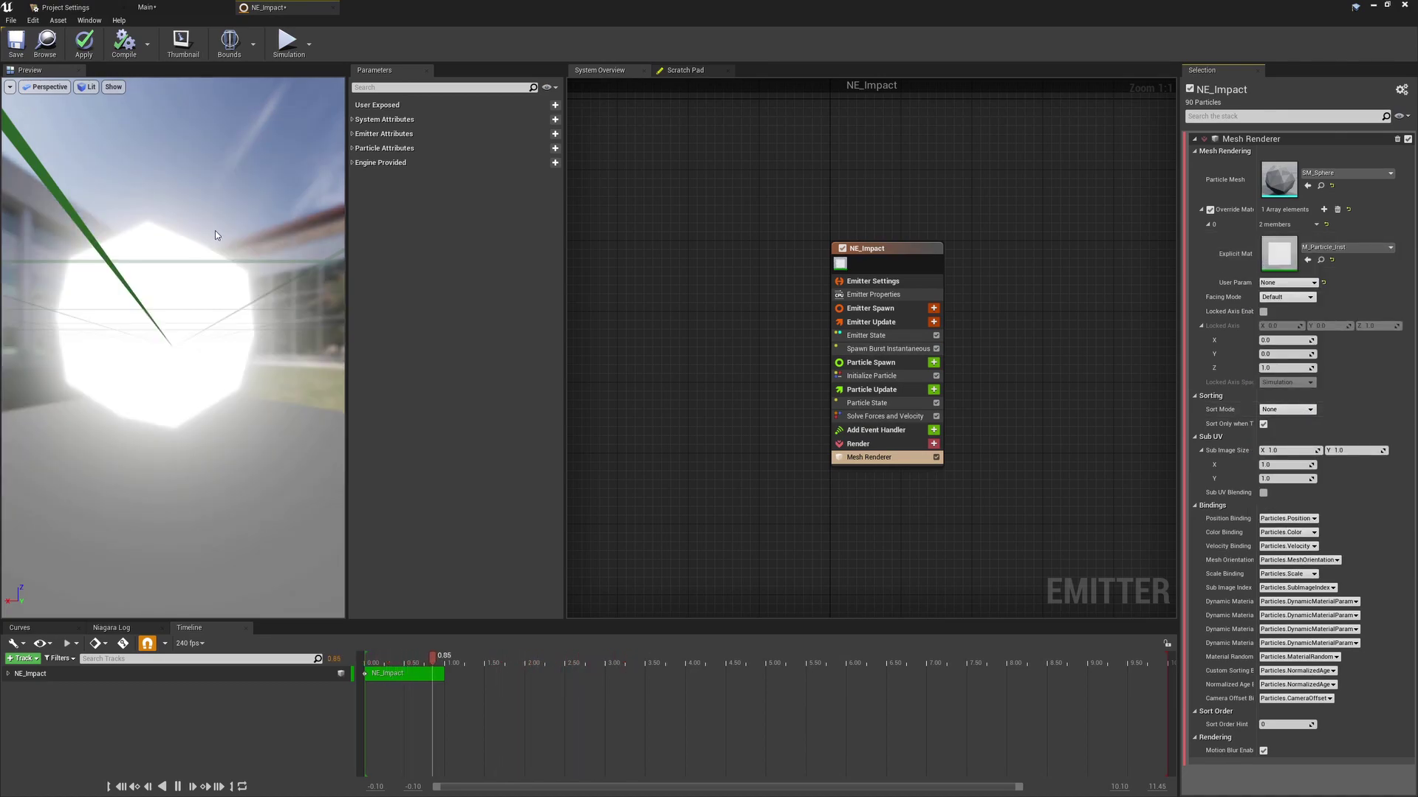
# - Lower the EmissiveStrength of the M_Particle_Inst material instance and return to the NE_Impact emitter
pyautogui.moveTo(215, 230); pyautogui.dragTo(233, 229)
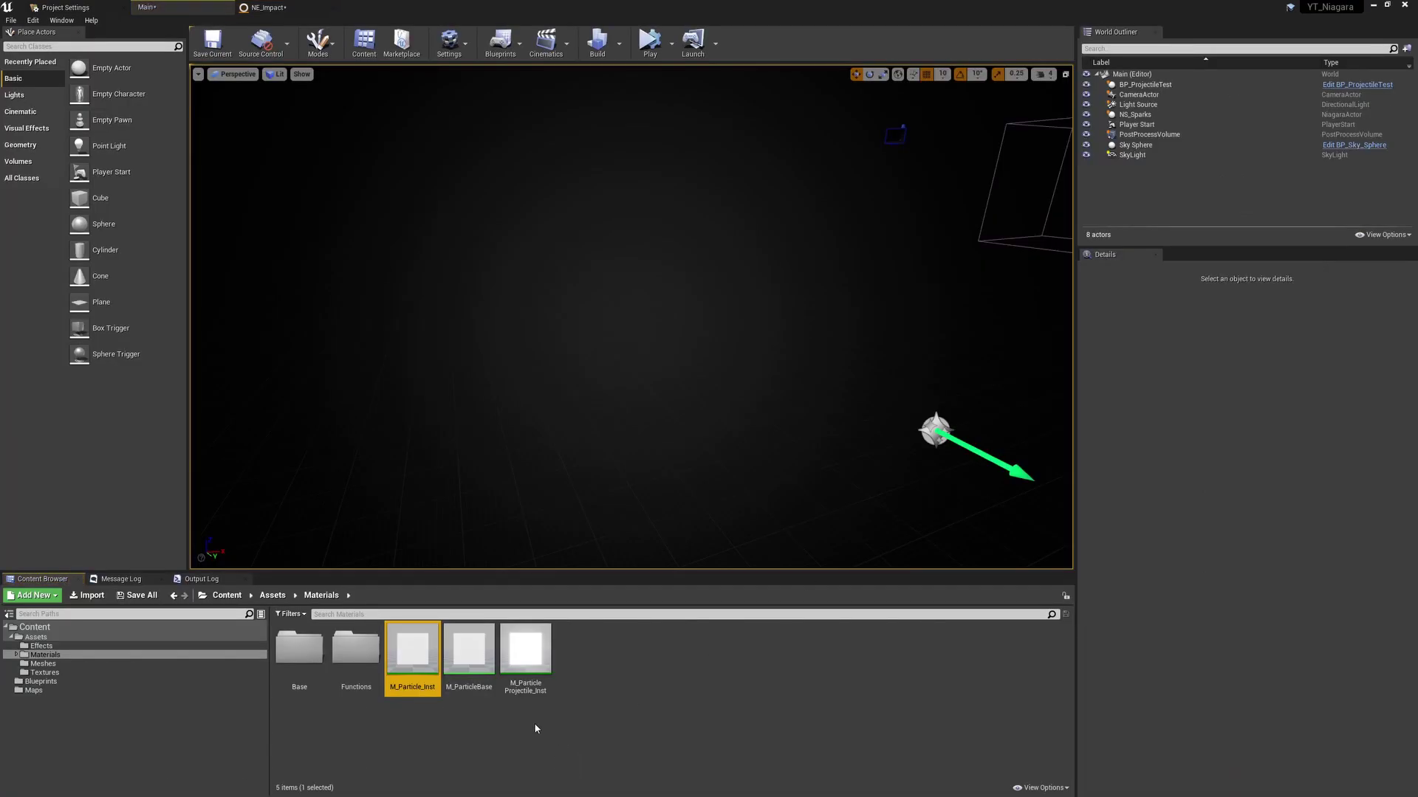
pyautogui.doubleClick(412, 650)
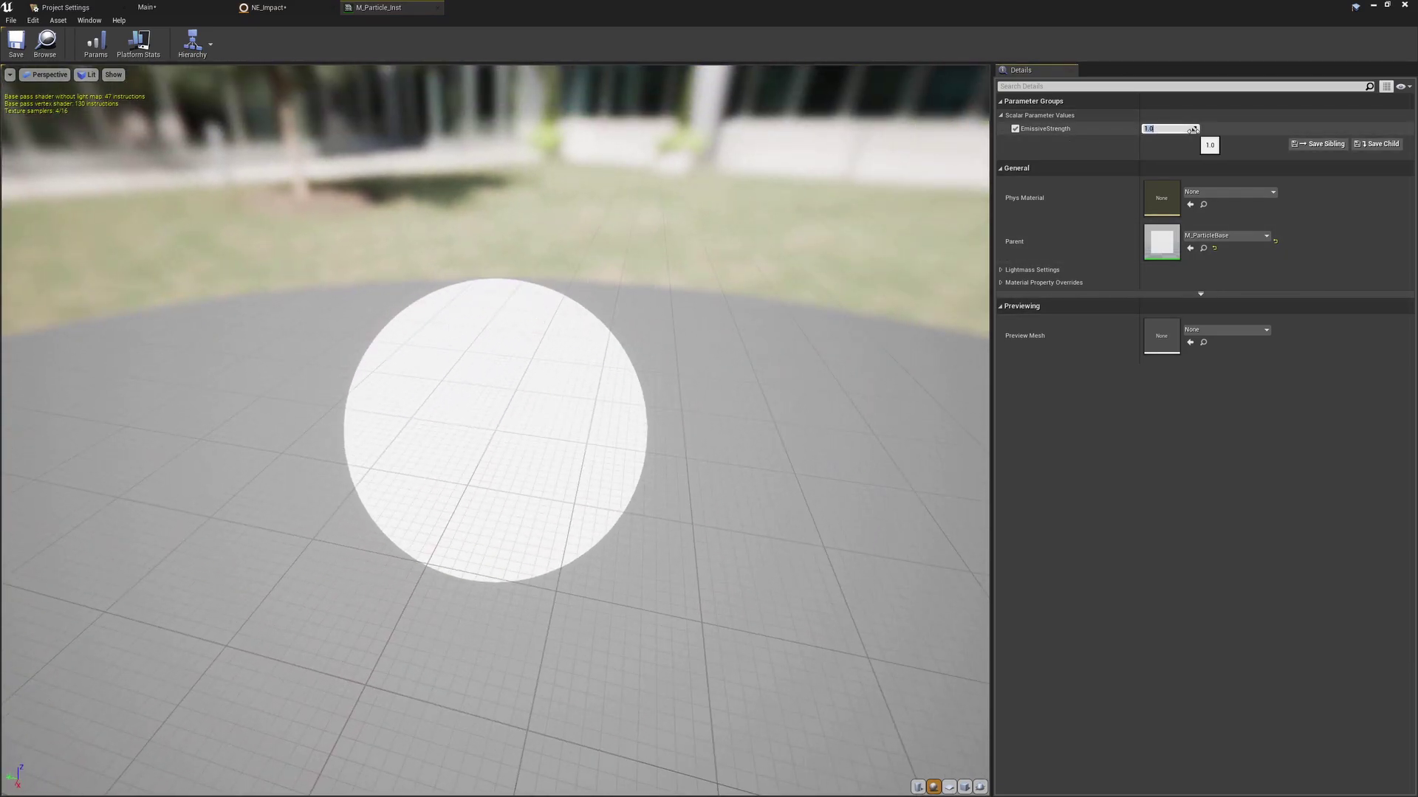
pyautogui.press('Return')
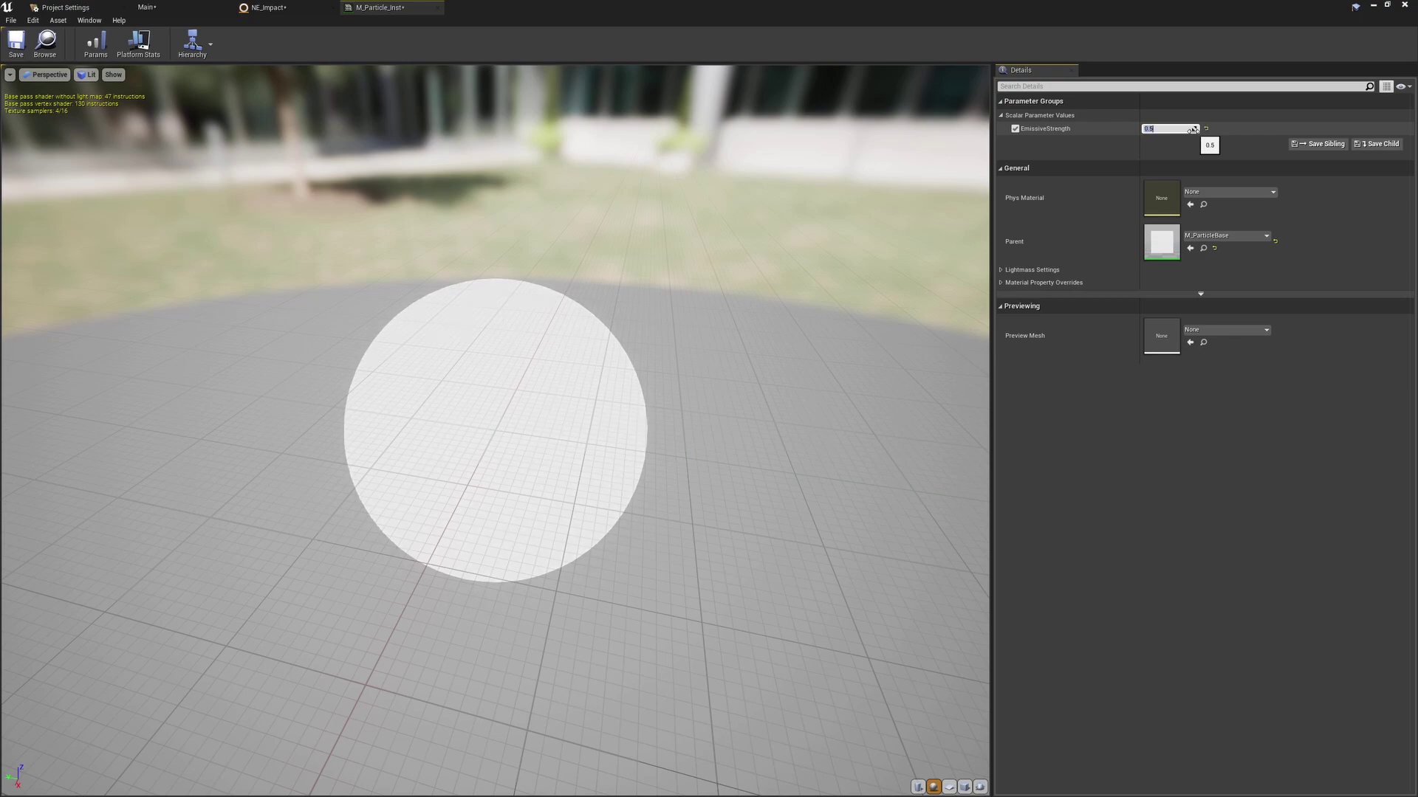
pyautogui.click(314, 5)
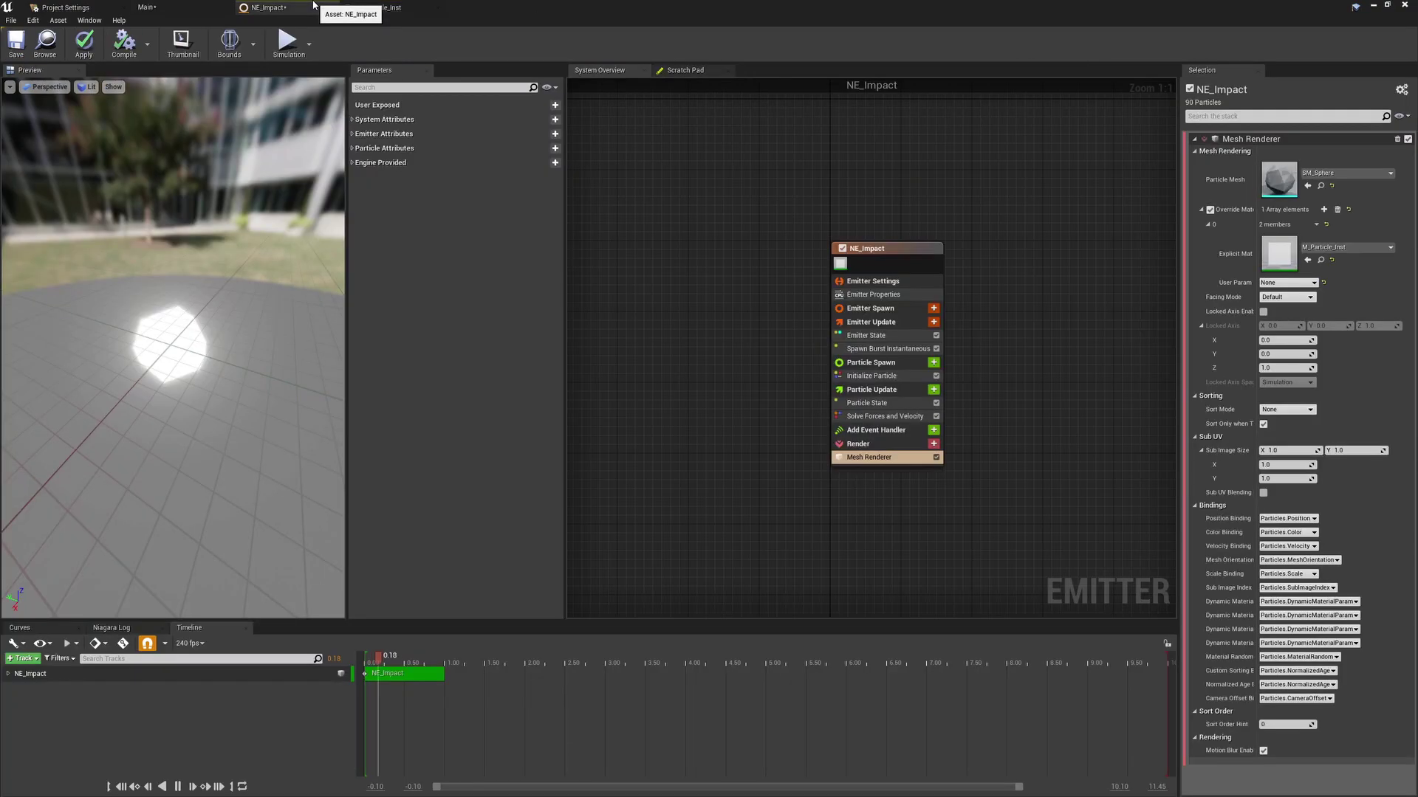
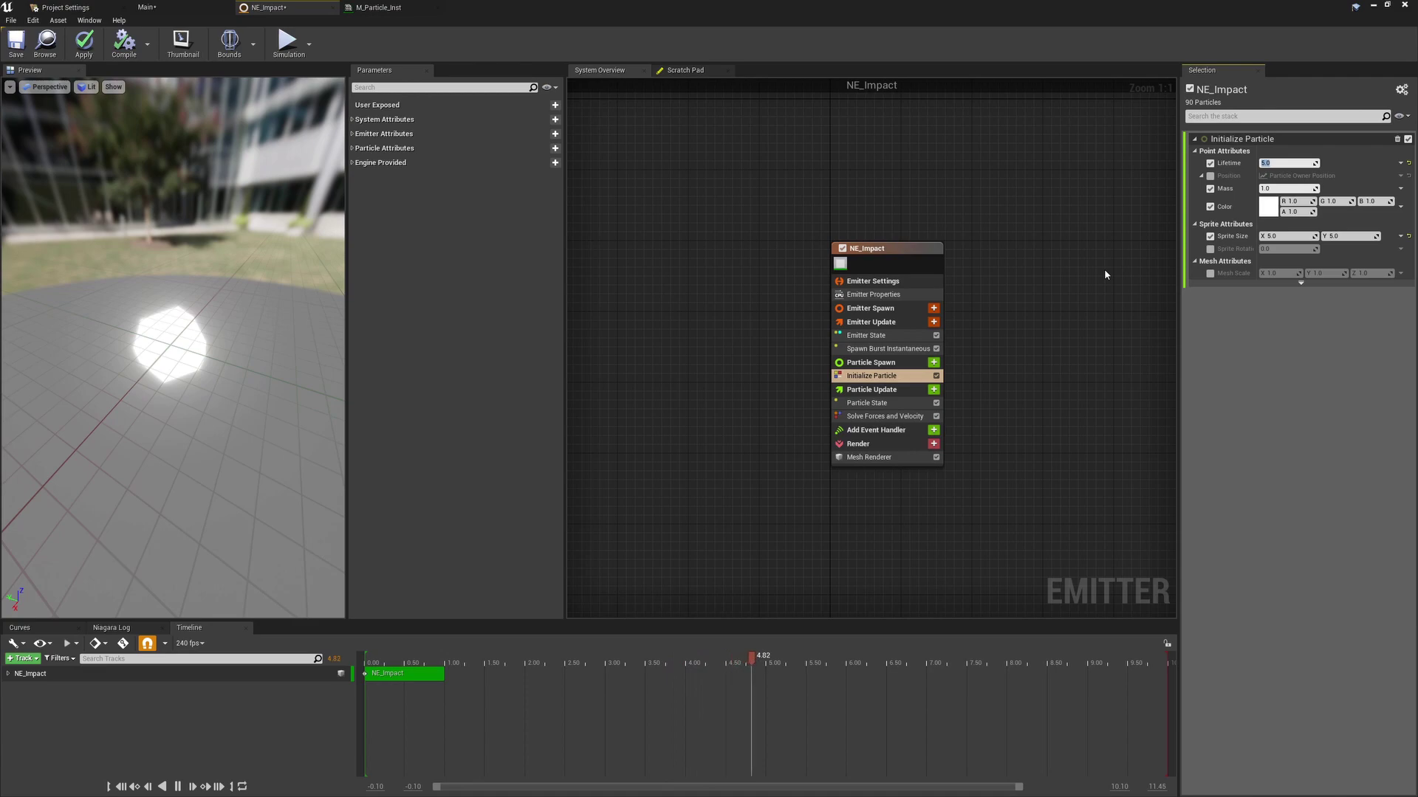
# - Drive the Lifetime in Initialize Particle with a Uniform Ranged Float and set its Minimum to 0.65
pyautogui.click(1400, 164)
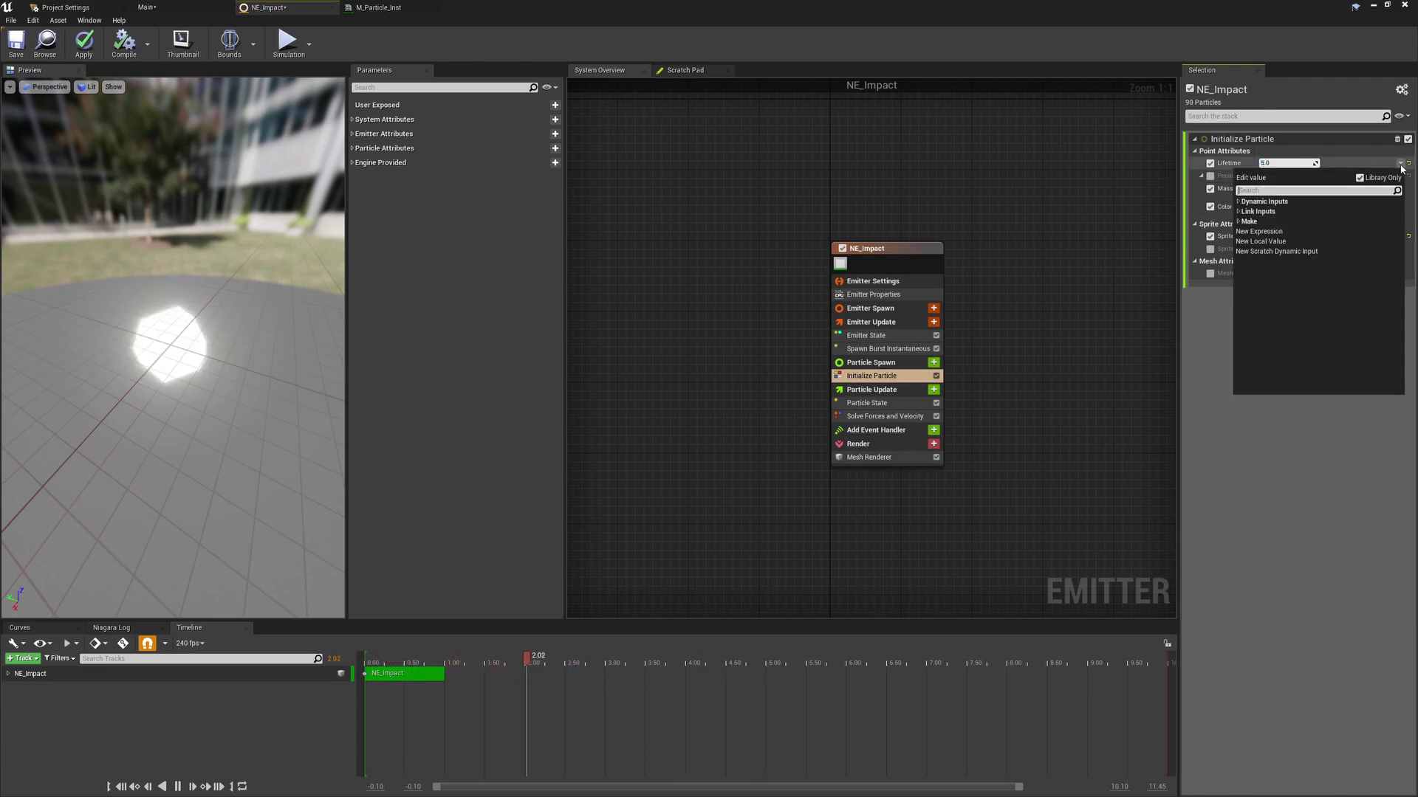
pyautogui.write('unifor')
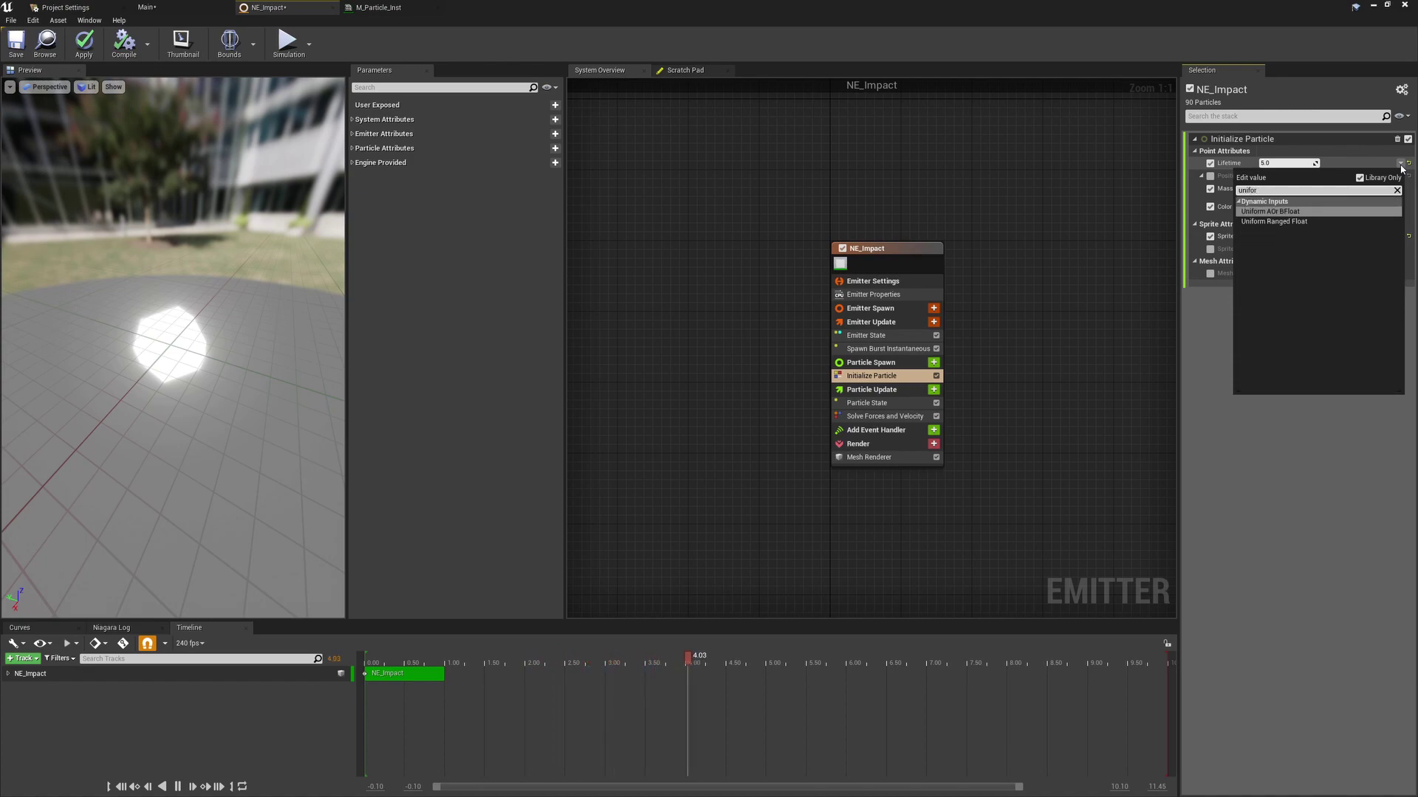
pyautogui.press('Down')
pyautogui.press('Return')
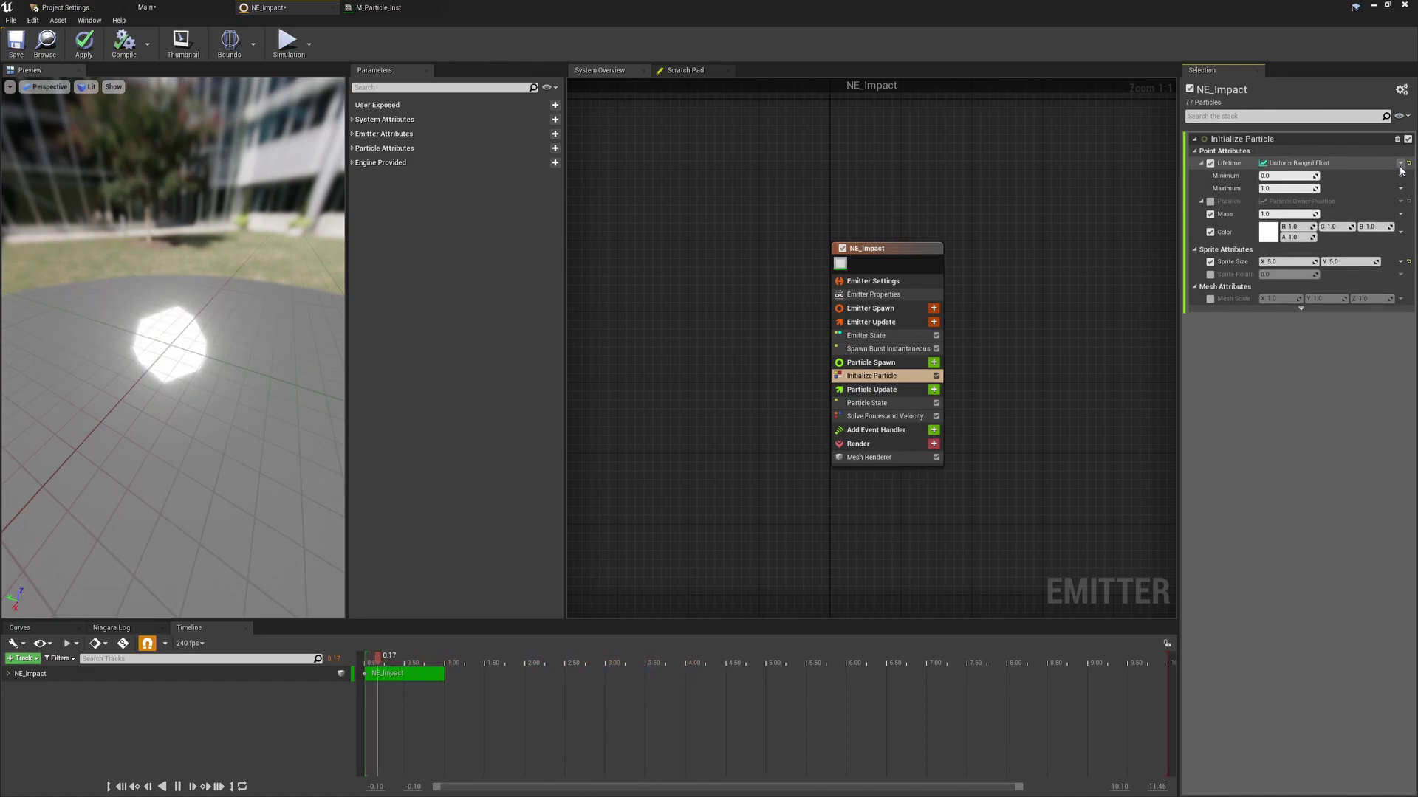
pyautogui.click(1289, 176)
pyautogui.write('.65')
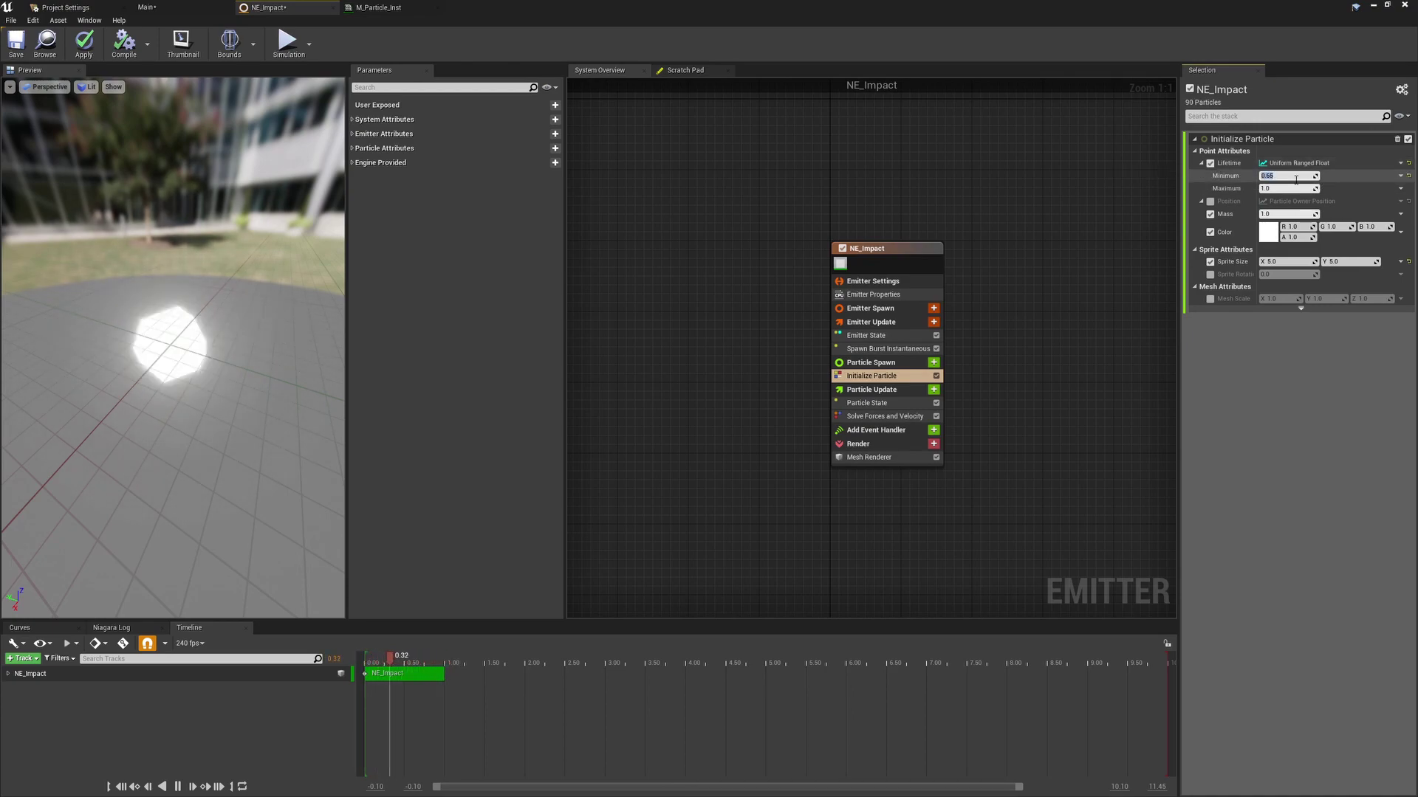
# - Assign a Uniform Ranged Vector to the Position attribute in Initialize Particle
pyautogui.click(1210, 201)
pyautogui.click(1397, 201)
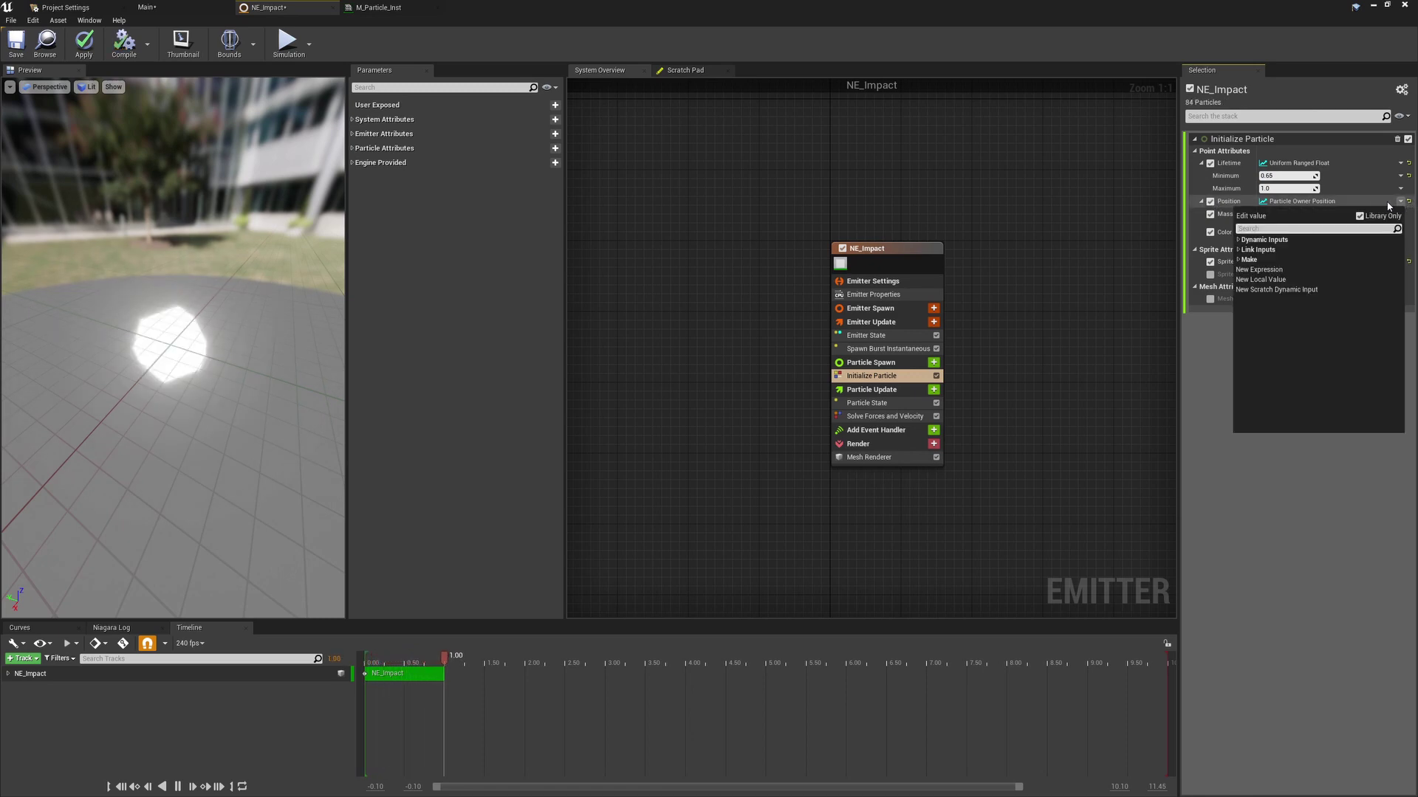
pyautogui.write('uniform ranged vector')
pyautogui.press('Return')
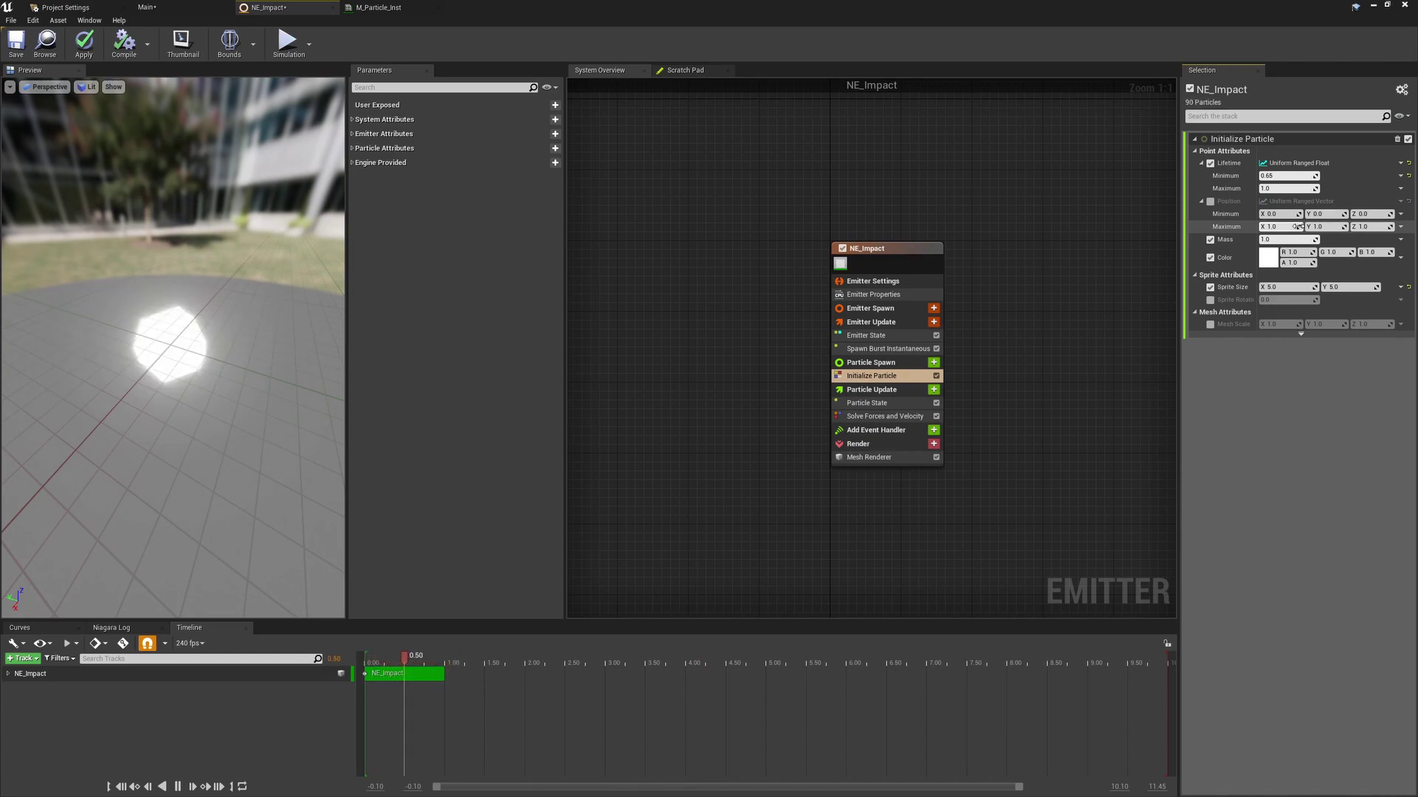
# - Set the Position range to a Minimum of -20, -20, 0 and a Maximum of 20, 20, 5, and enable Position
pyautogui.write('-20')
pyautogui.press('Tab')
pyautogui.write('-')
pyautogui.press('Tab')
pyautogui.write('20')
pyautogui.press('Tab')
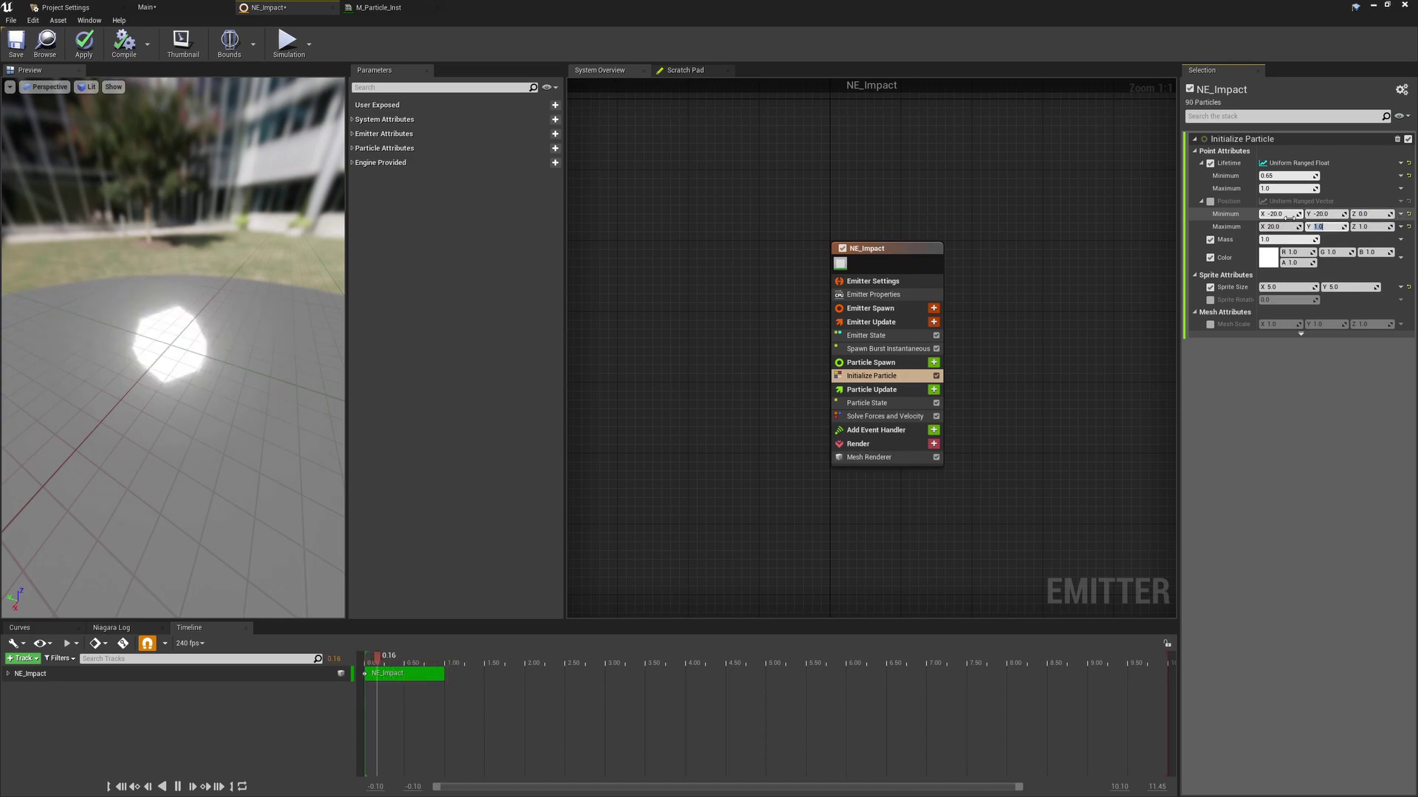
pyautogui.write('20')
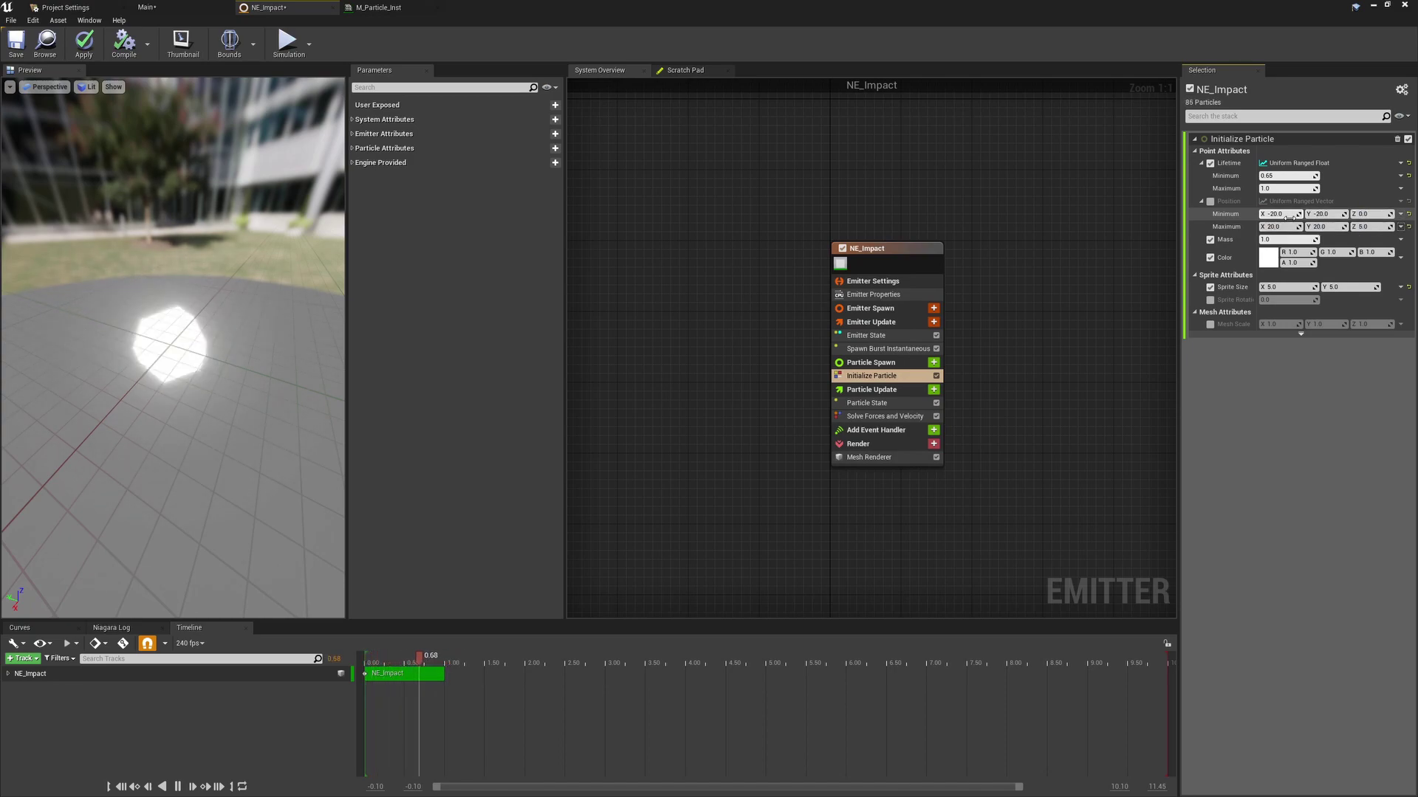
pyautogui.click(1210, 202)
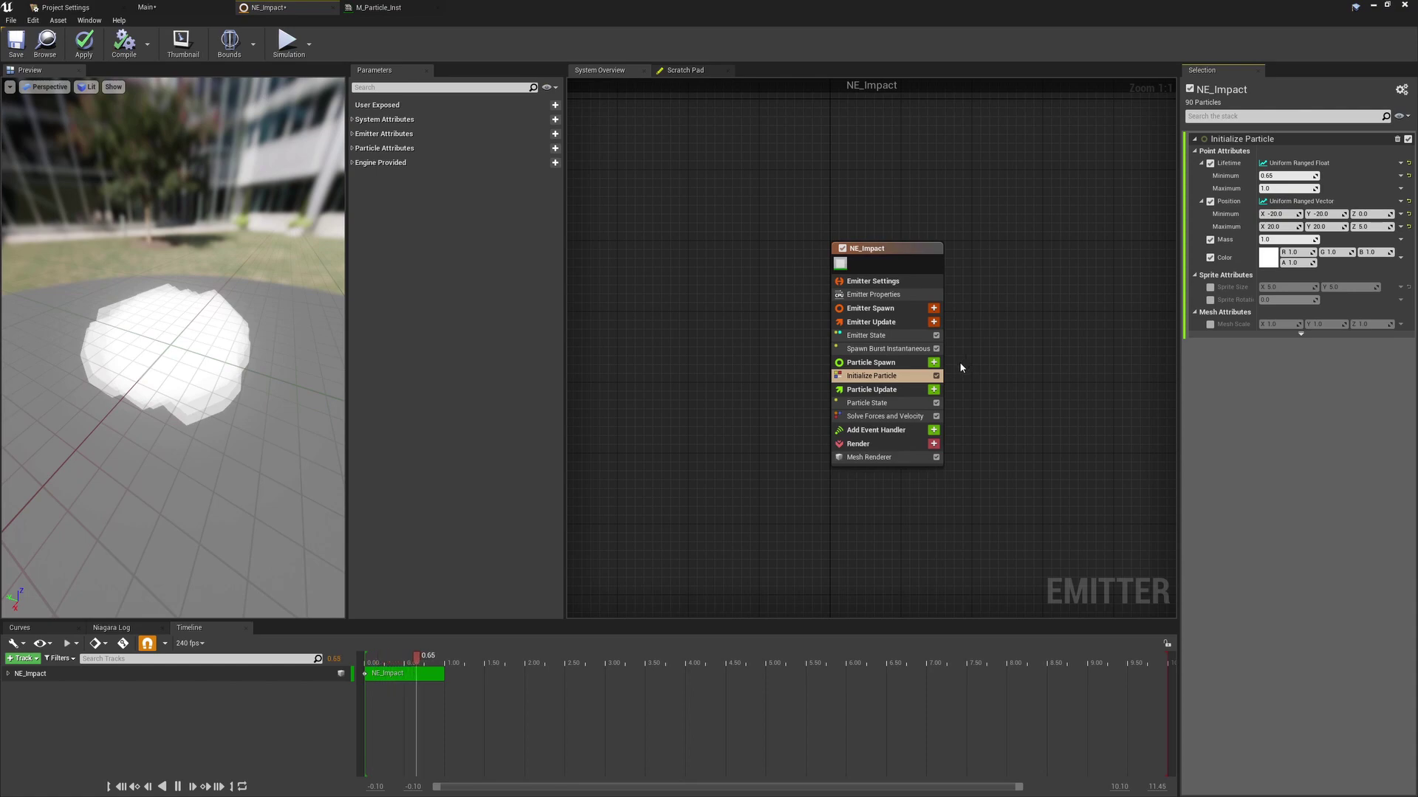
# - Add an Add Velocity module to Particle Spawn and drive its Velocity with a Uniform Ranged Vector
pyautogui.click(933, 363)
pyautogui.write('addve')
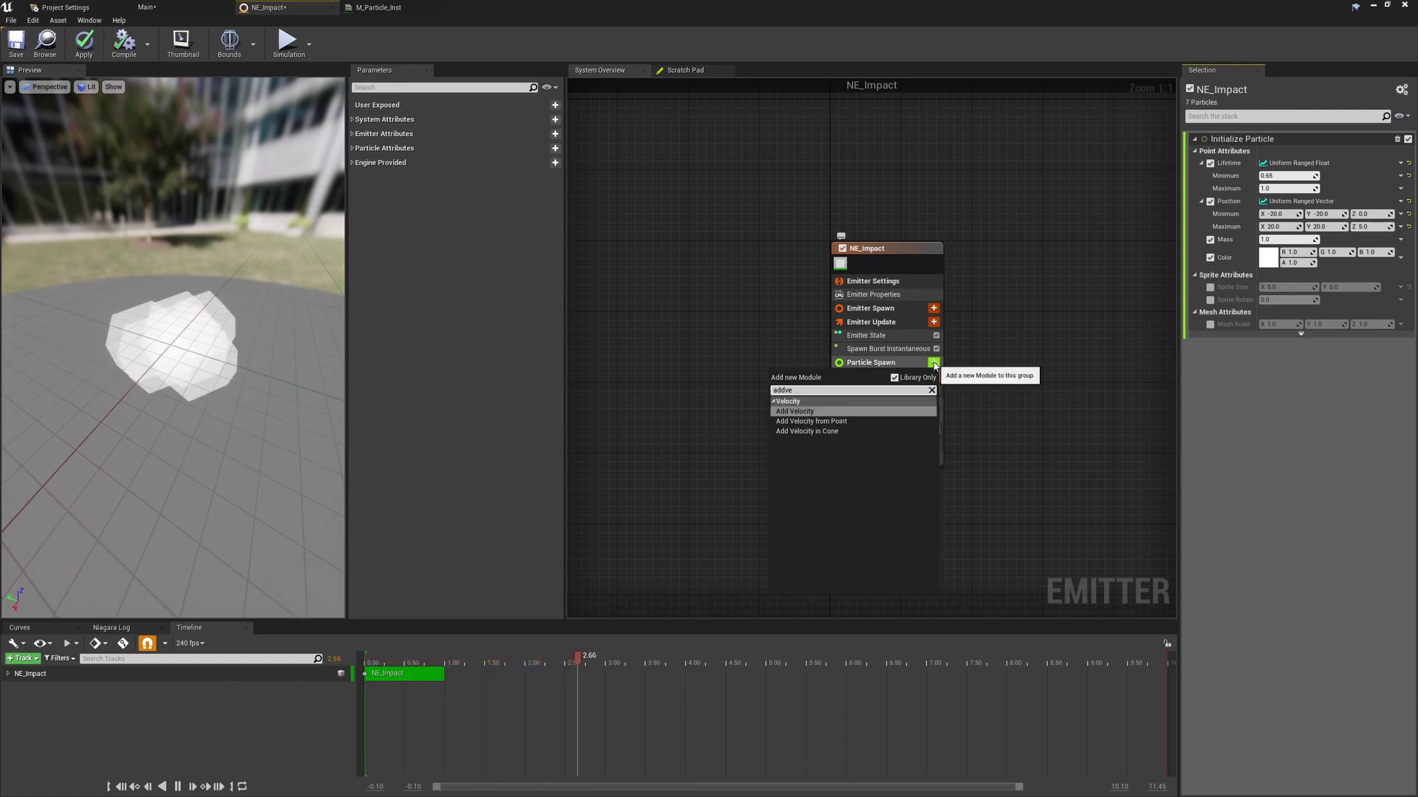
pyautogui.click(829, 412)
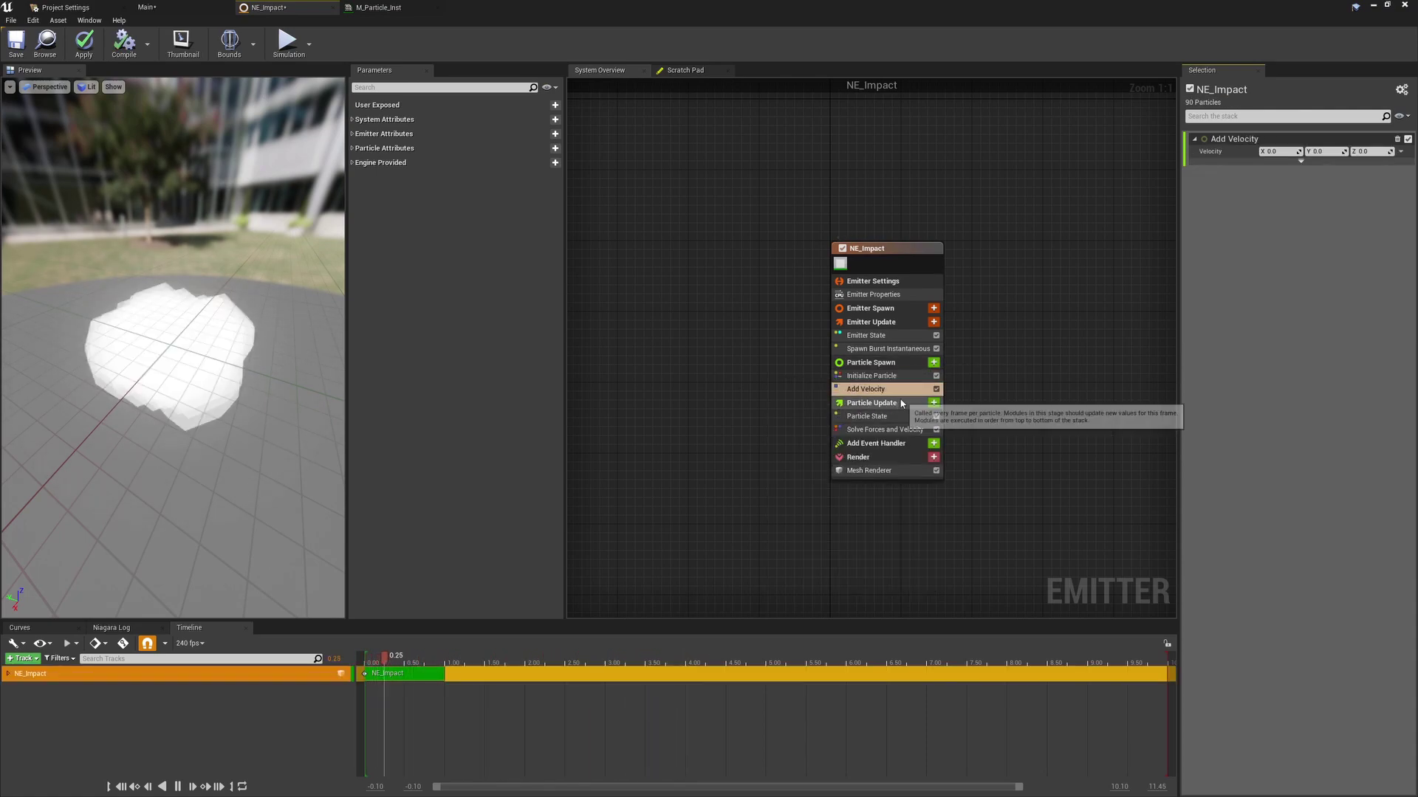
pyautogui.click(1401, 152)
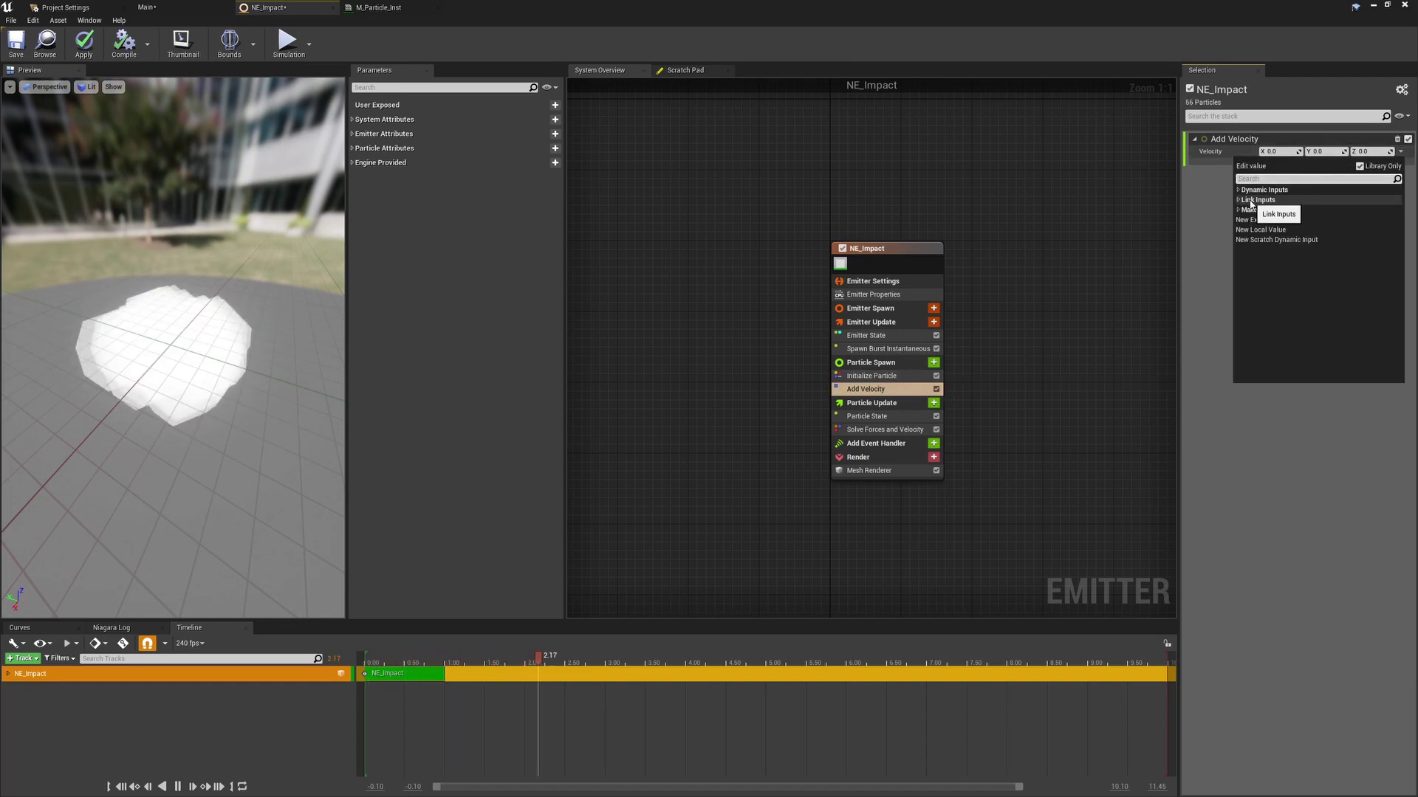
pyautogui.write('u')
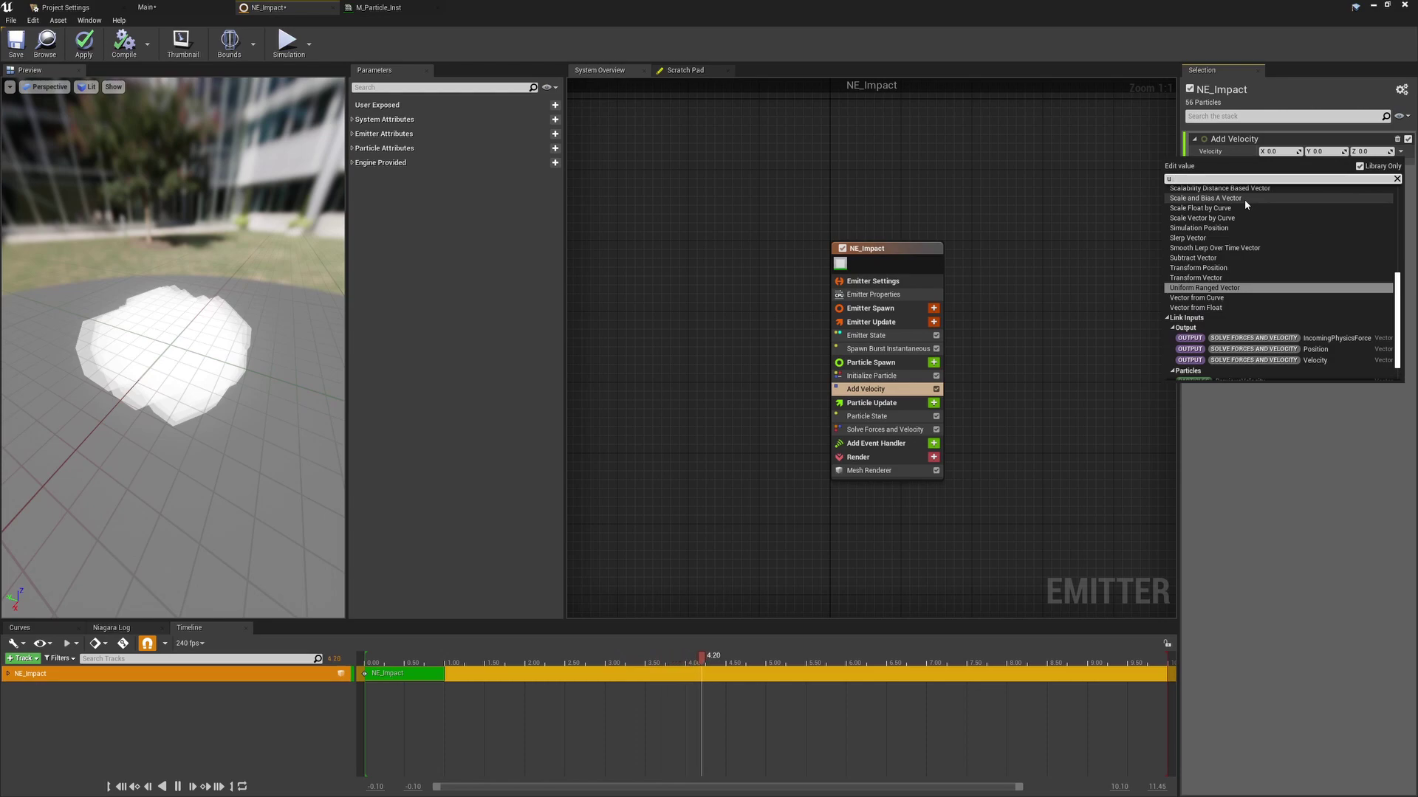
pyautogui.write('nif')
pyautogui.click(1245, 200)
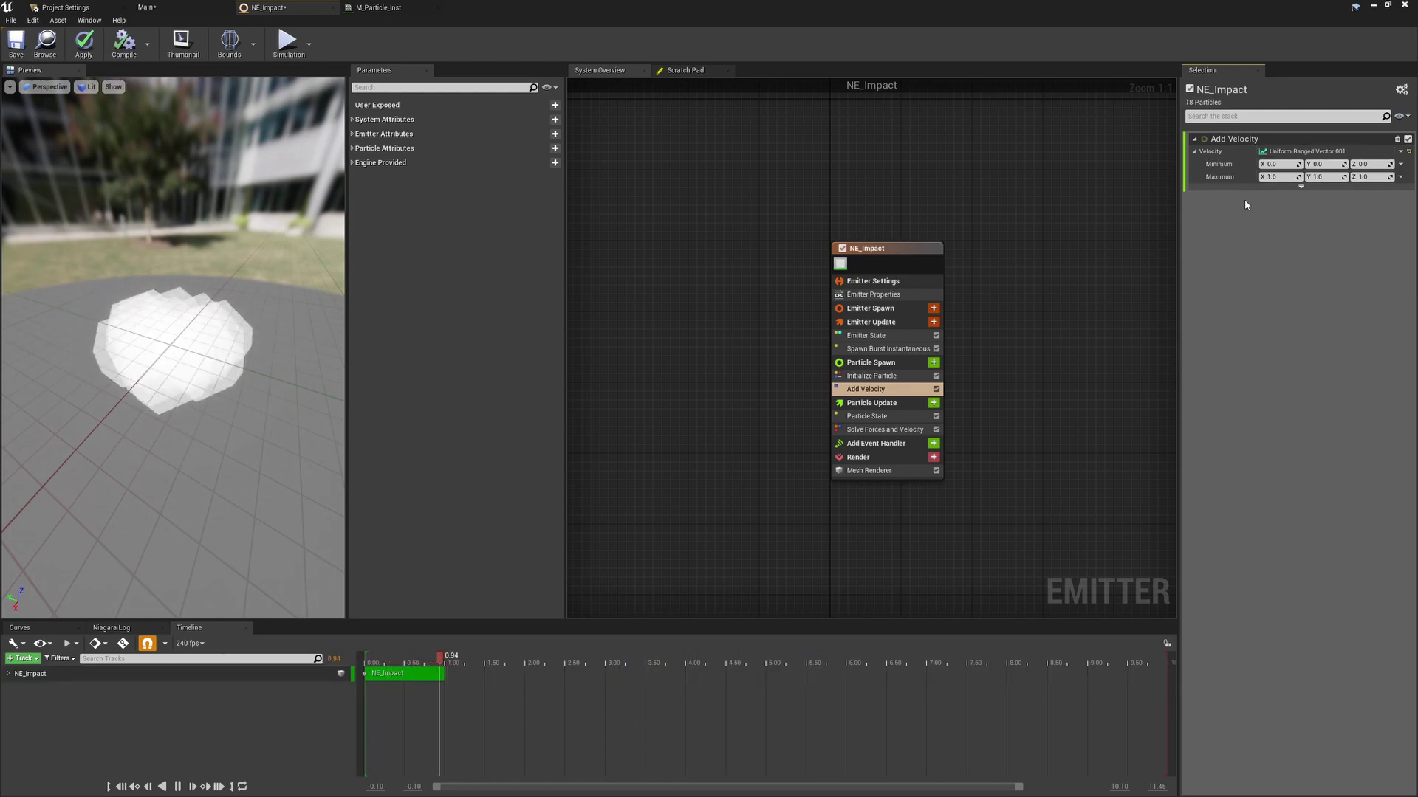
# - Set the Add Velocity range to -100 for Minimum X and Y and 100 for Maximum X and Y
pyautogui.click(1284, 164)
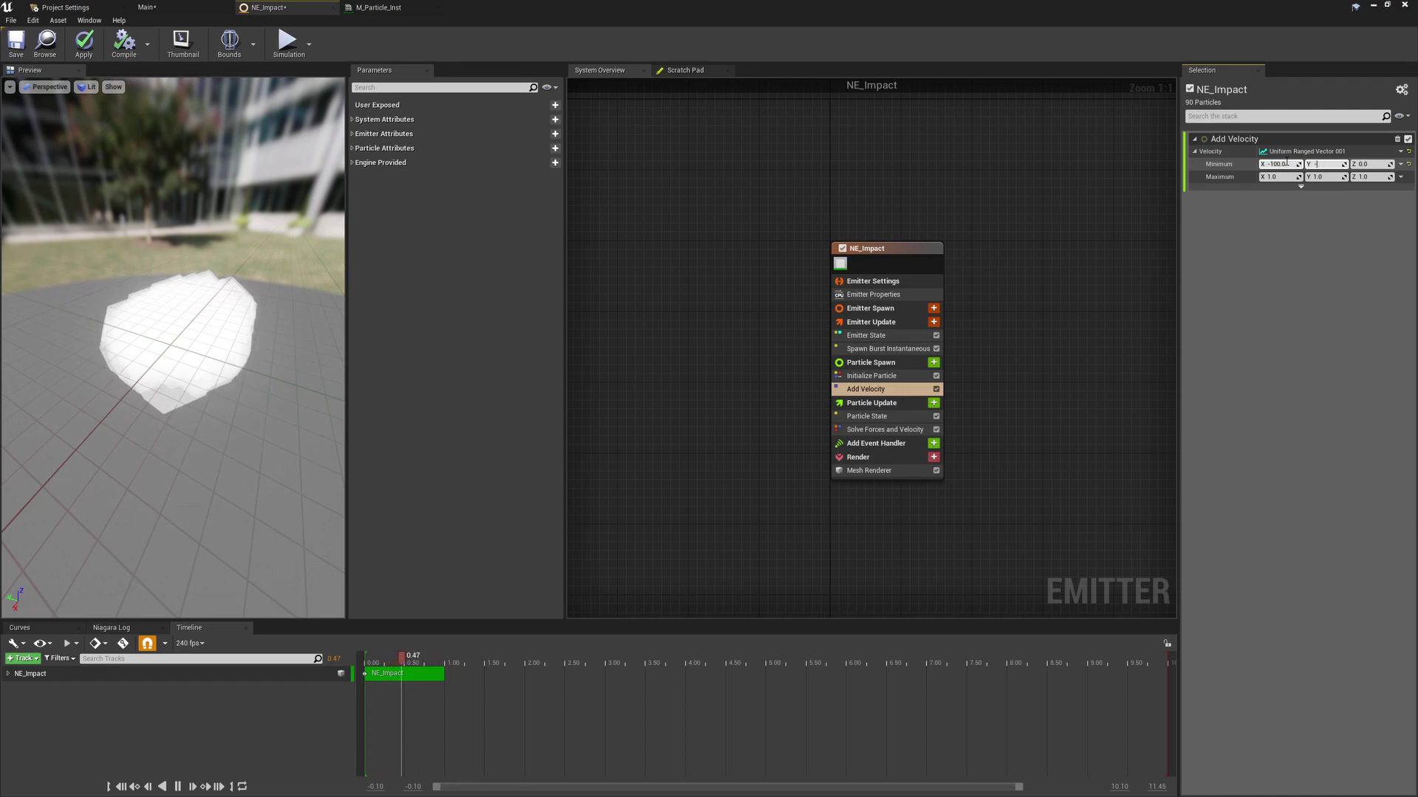
pyautogui.press('Tab')
pyautogui.write('100')
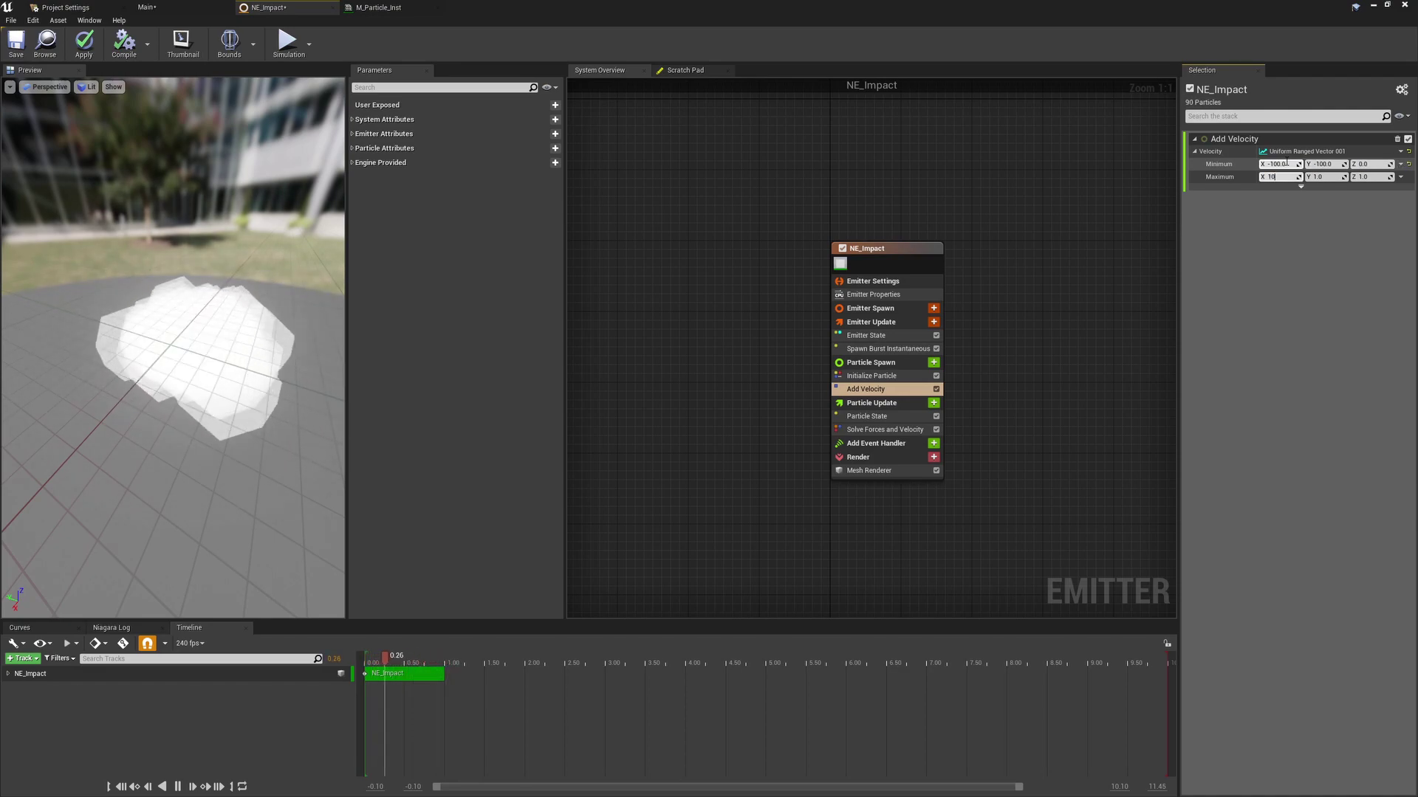
pyautogui.press('Tab')
pyautogui.write('100')
pyautogui.press('Tab')
pyautogui.press('Return')
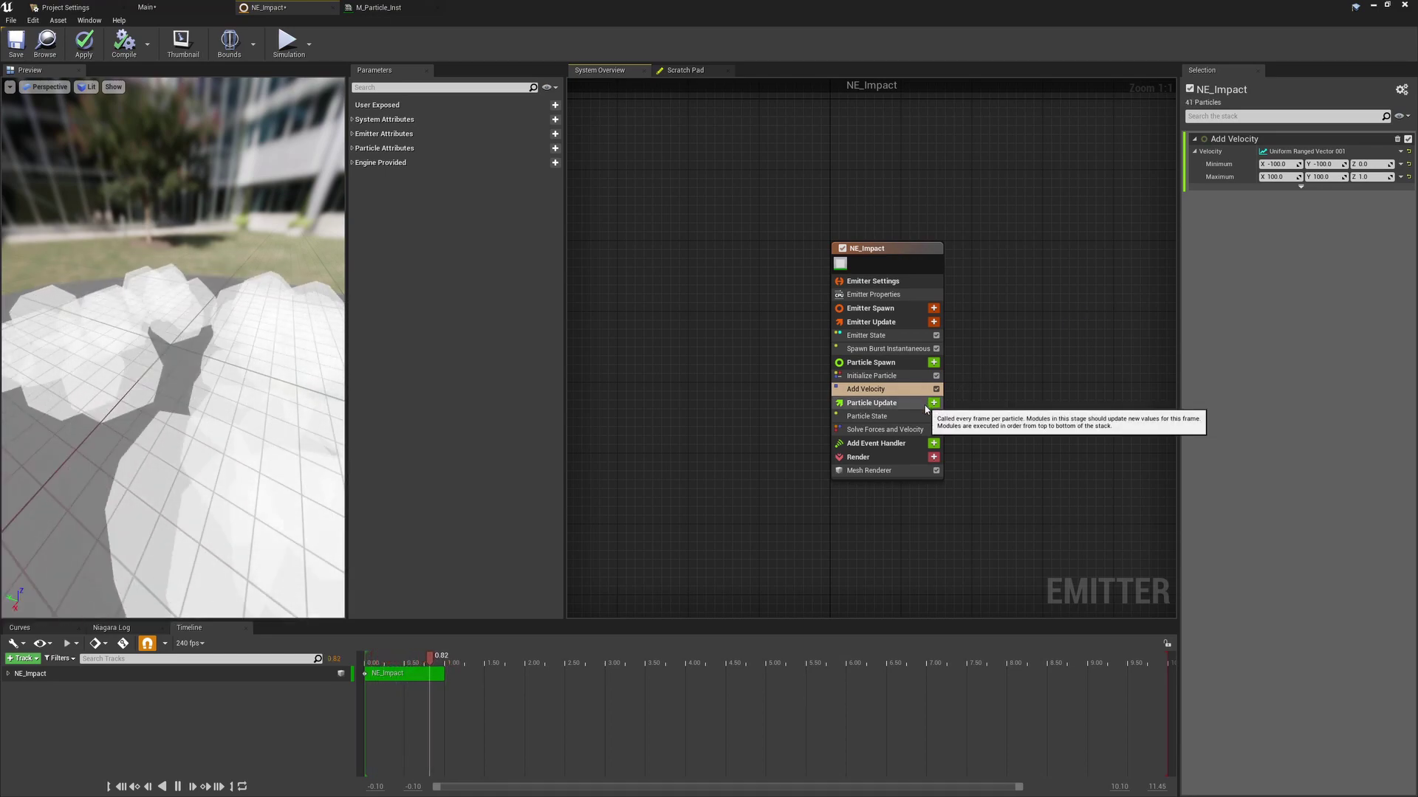
# - Add an Add Velocity in Cone module to Particle Spawn with Velocity Strength 800 and Cone Angle 180
pyautogui.click(934, 362)
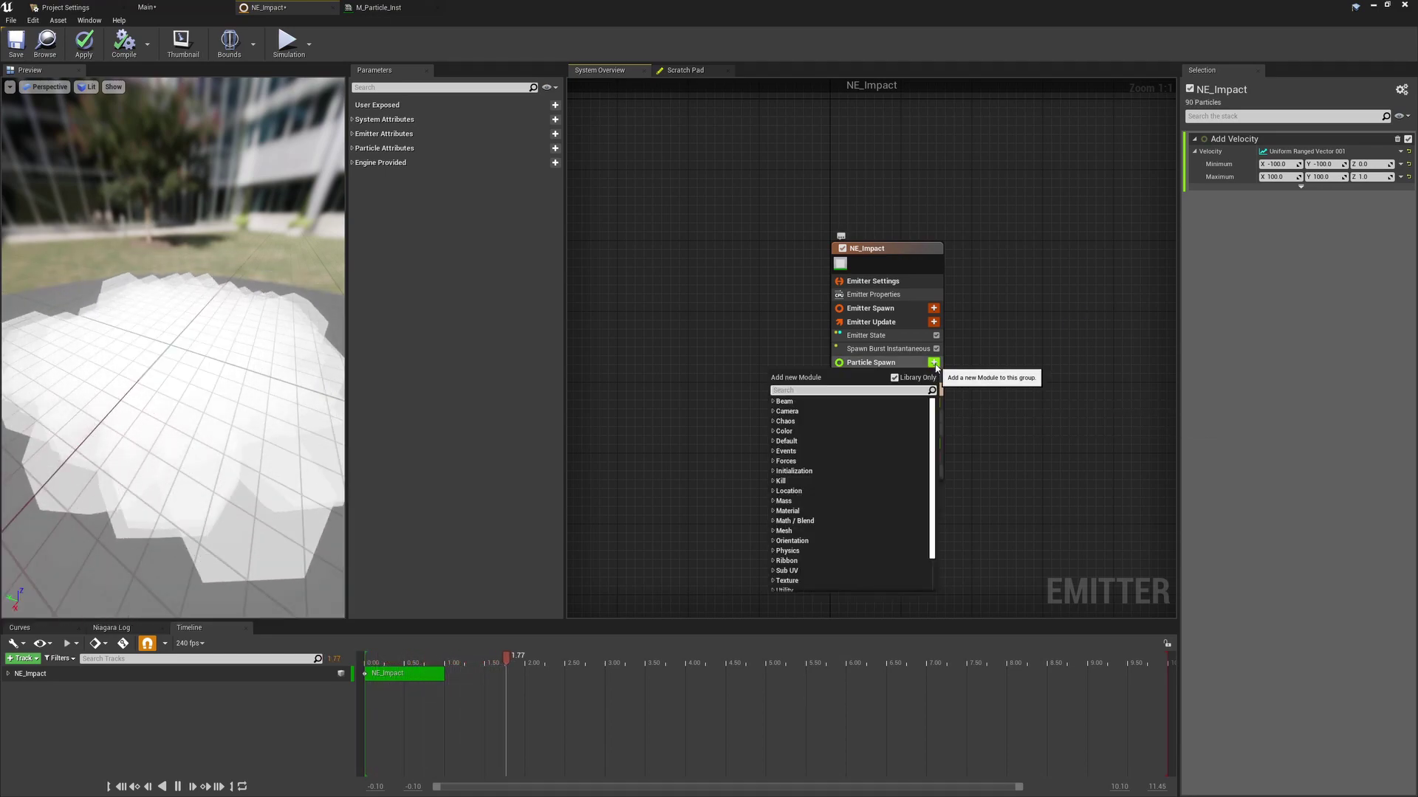
pyautogui.write('cone')
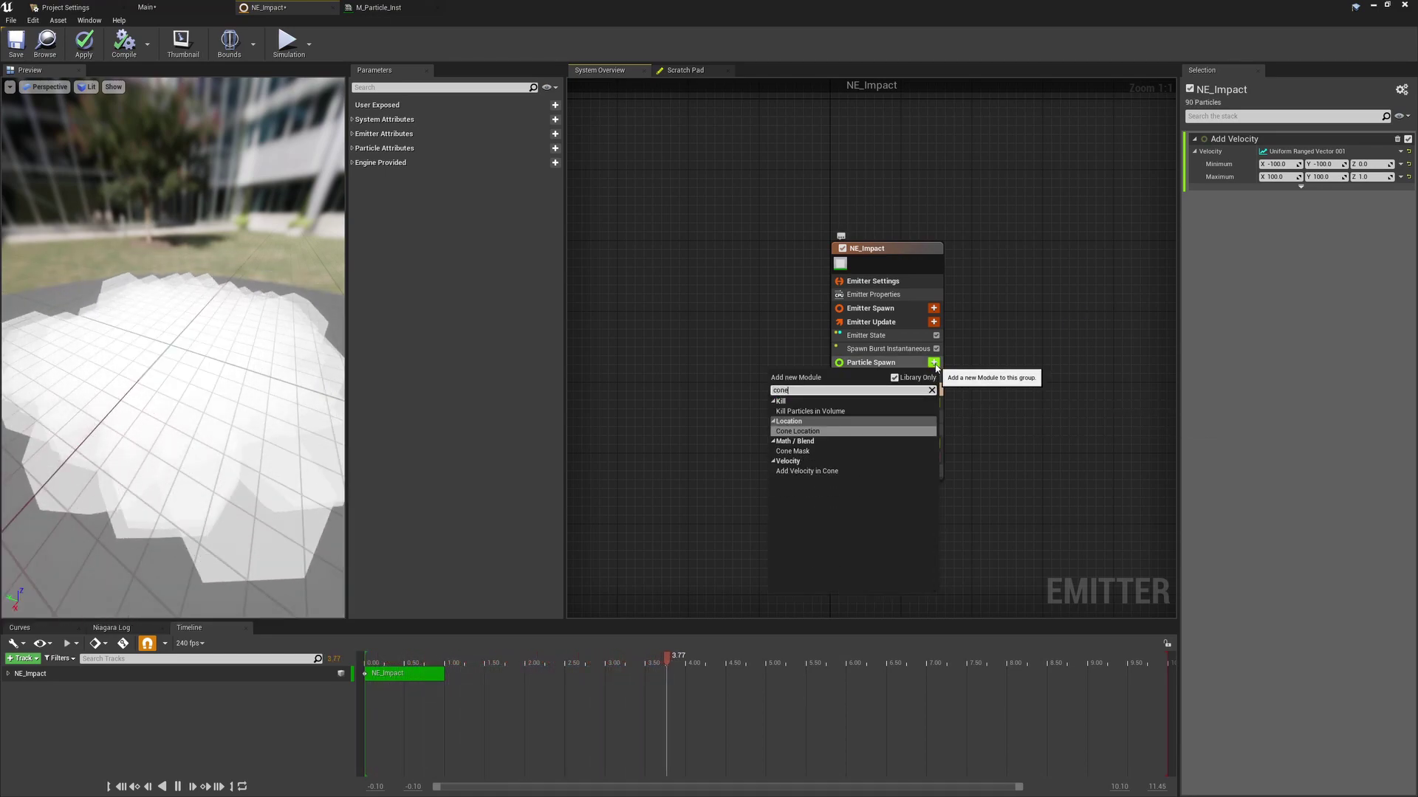
pyautogui.click(846, 474)
pyautogui.click(1283, 151)
pyautogui.write('800')
pyautogui.press('Tab')
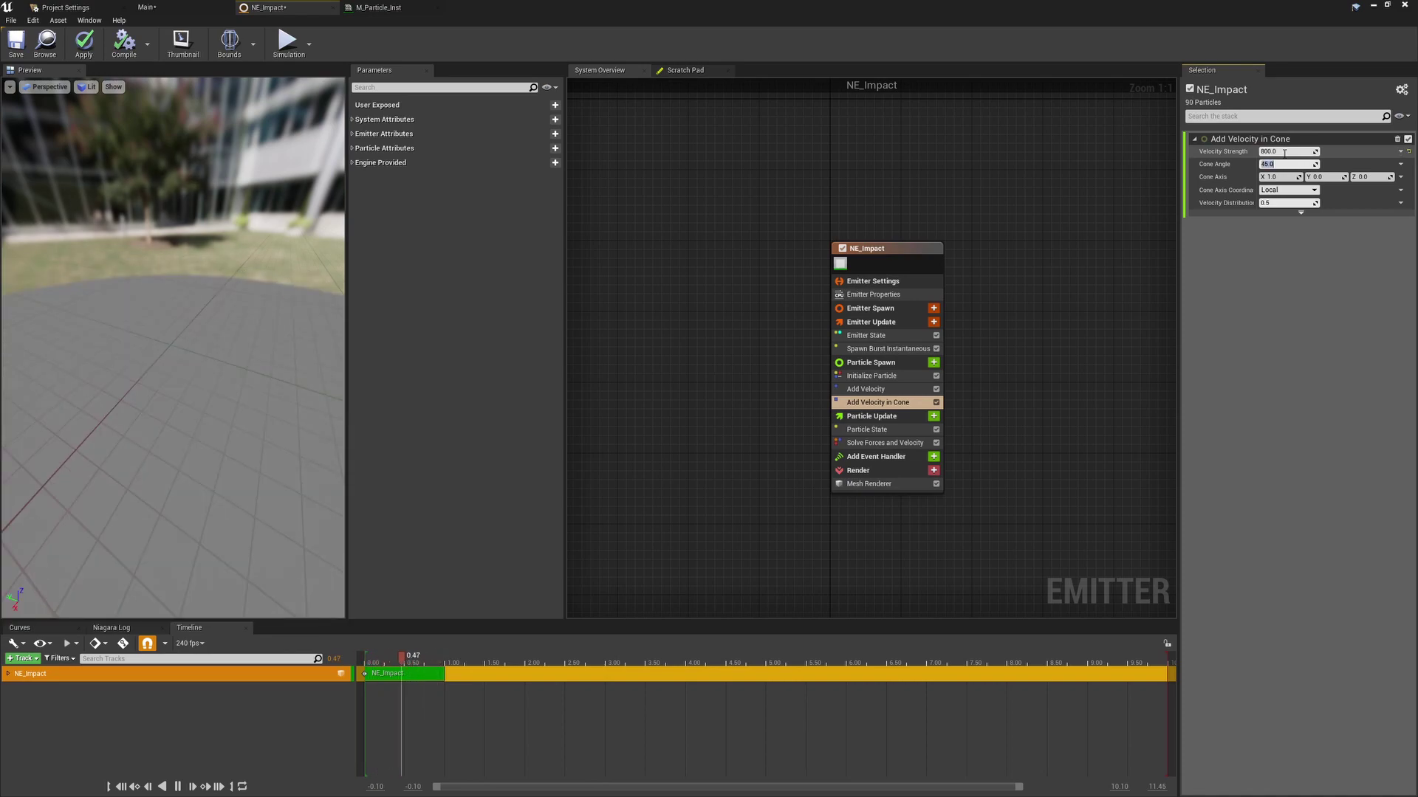
pyautogui.write('180')
pyautogui.press('Return')
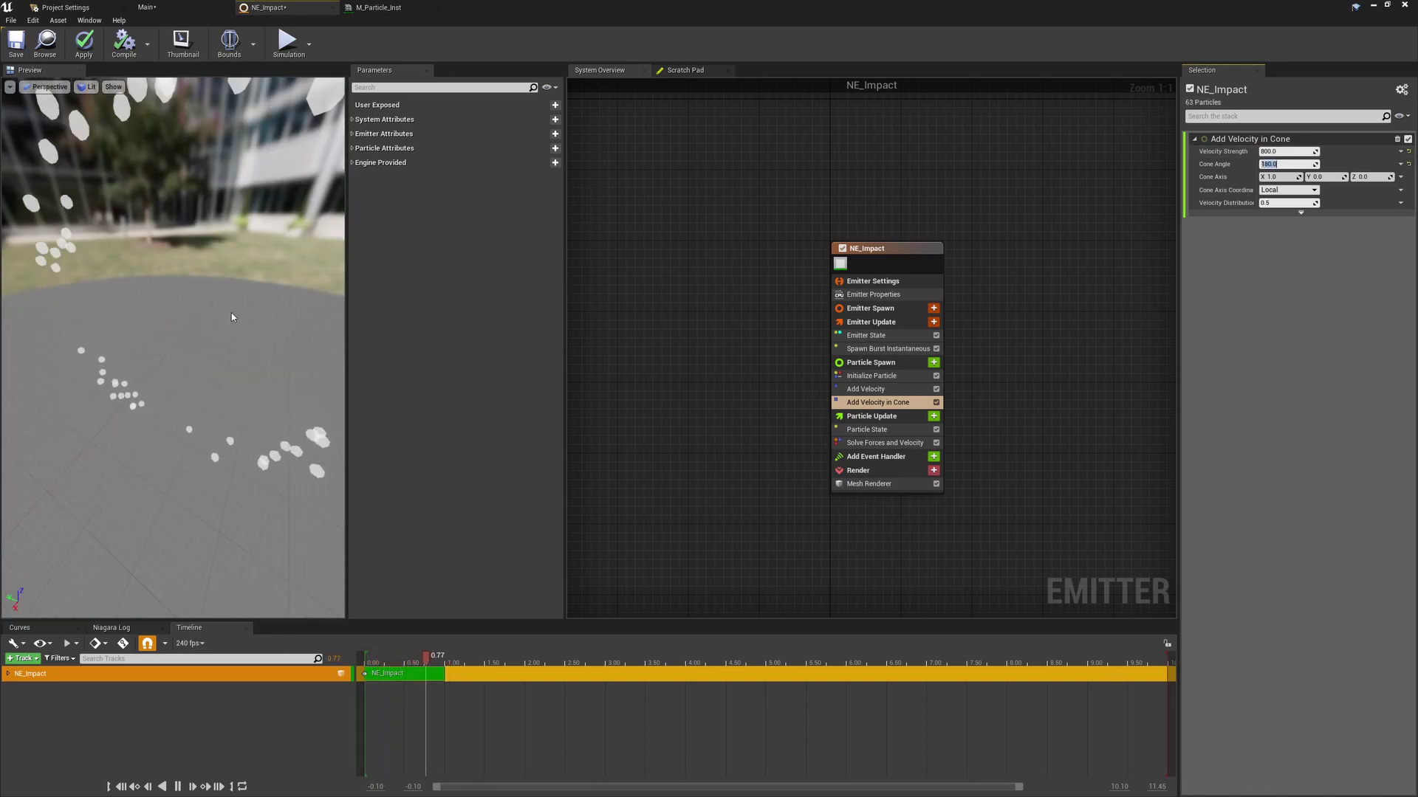
# - Set the Cone Axis of Add Velocity in Cone to X 0, Y 0, Z 1
pyautogui.click(1281, 177)
pyautogui.write('0')
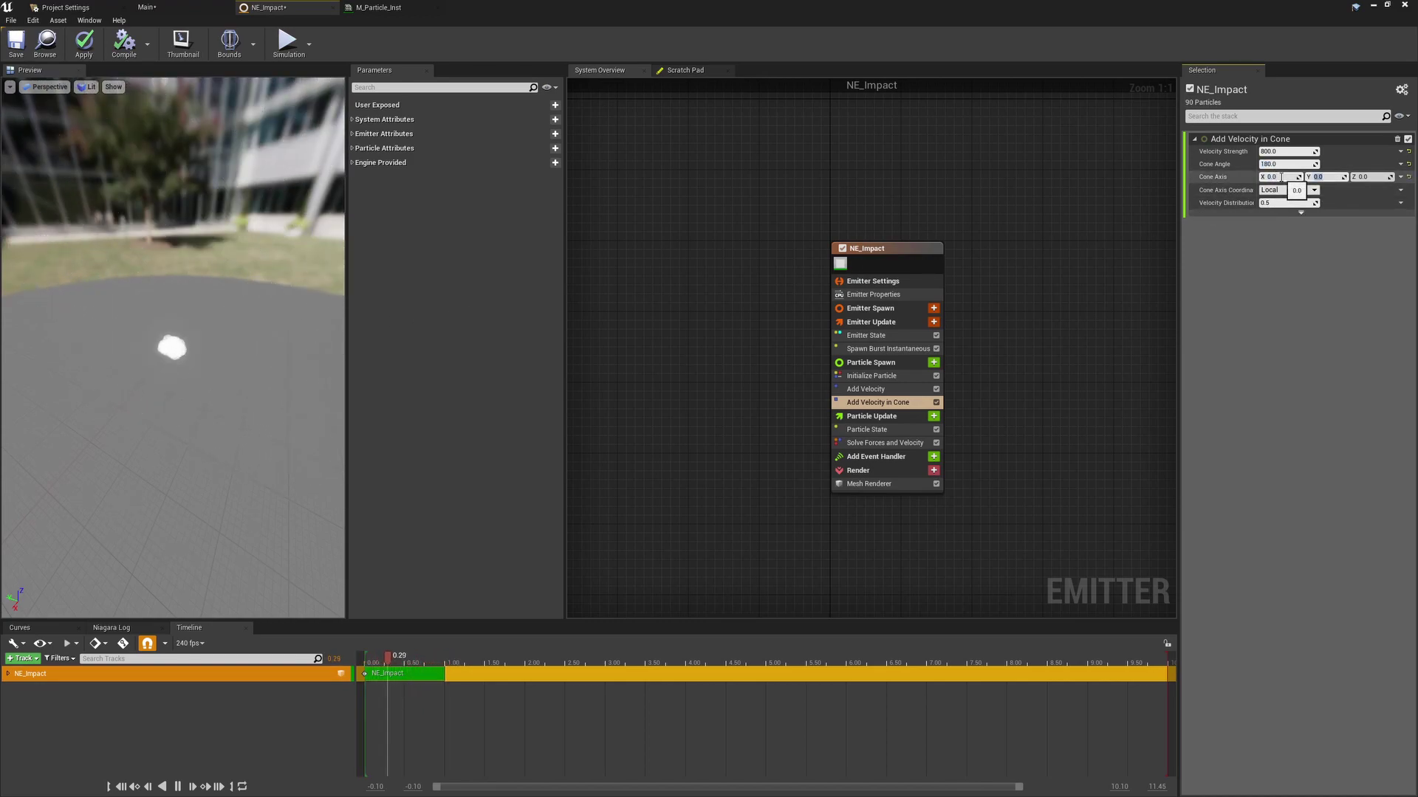
pyautogui.write('1')
pyautogui.press('Return')
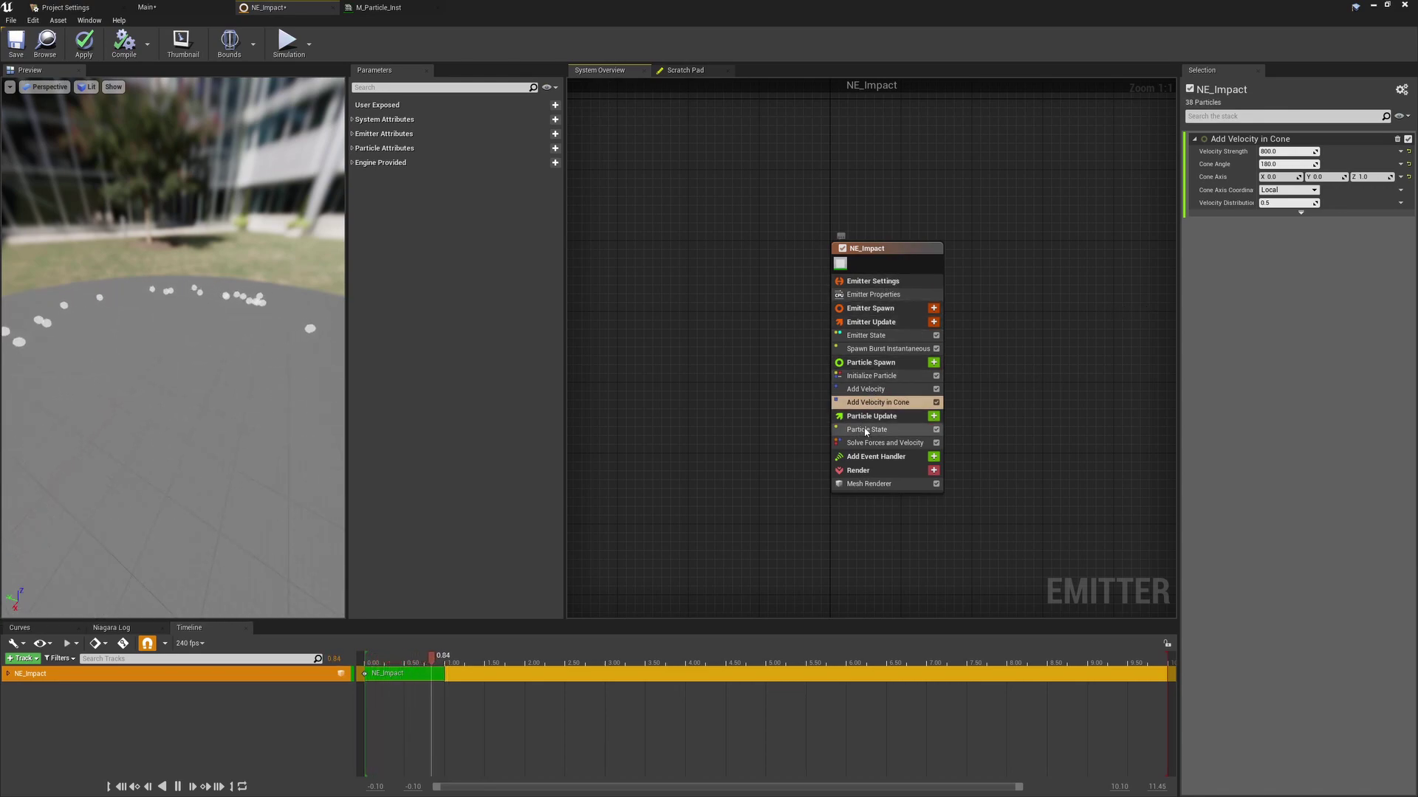
# - Add a Drag module to Particle Update and set its Drag value to 5.0
pyautogui.click(935, 417)
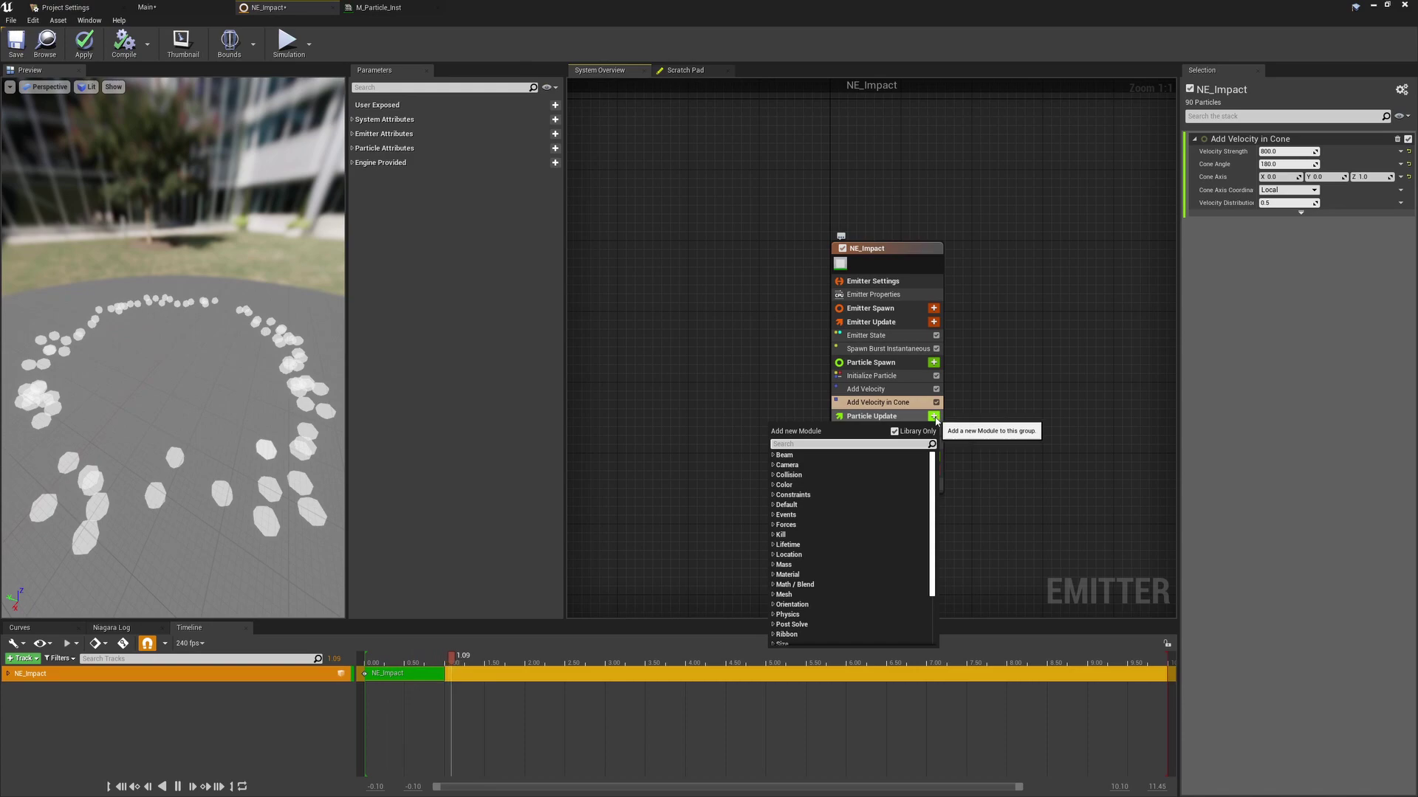
pyautogui.write('drag')
pyautogui.press('Return')
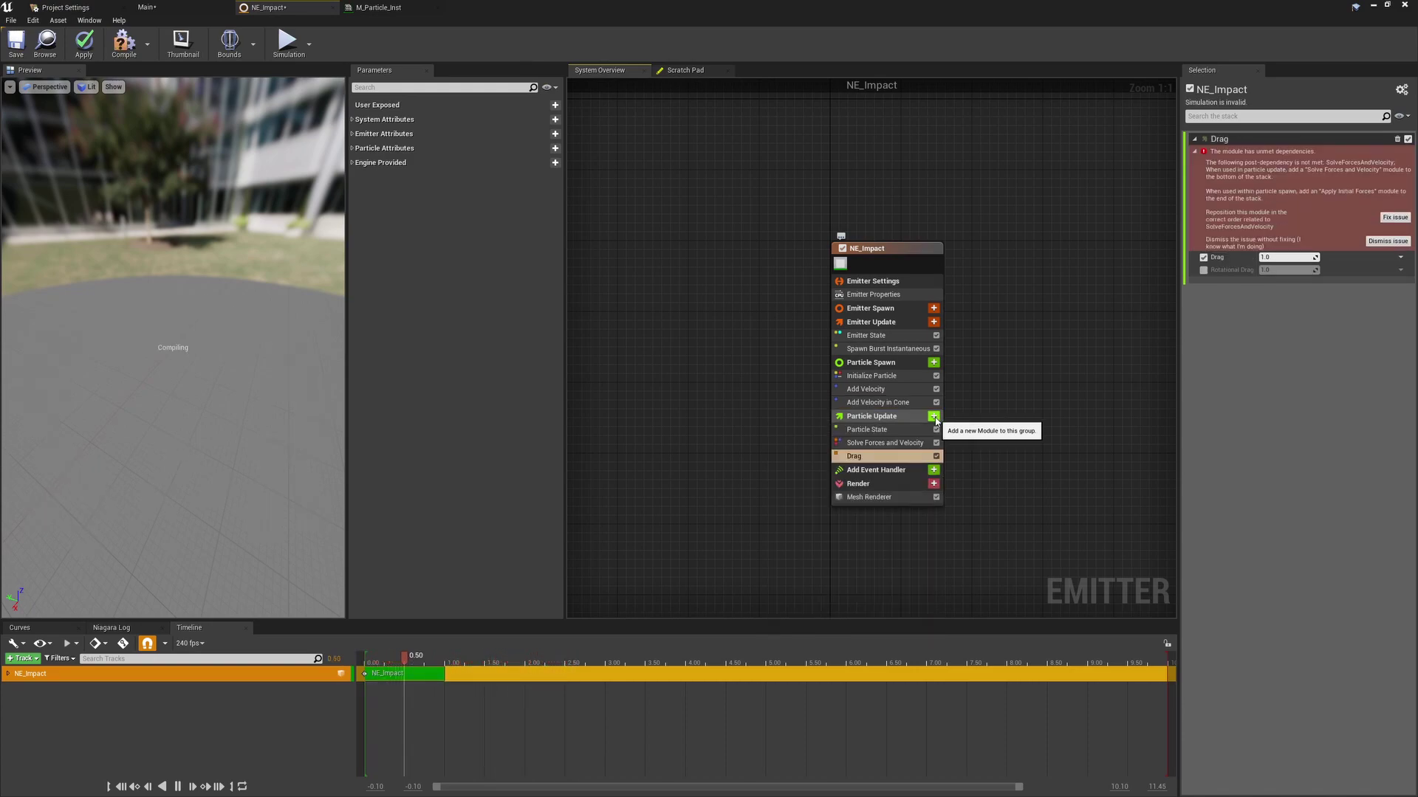
pyautogui.click(1285, 257)
pyautogui.write('5.0')
pyautogui.press('Return')
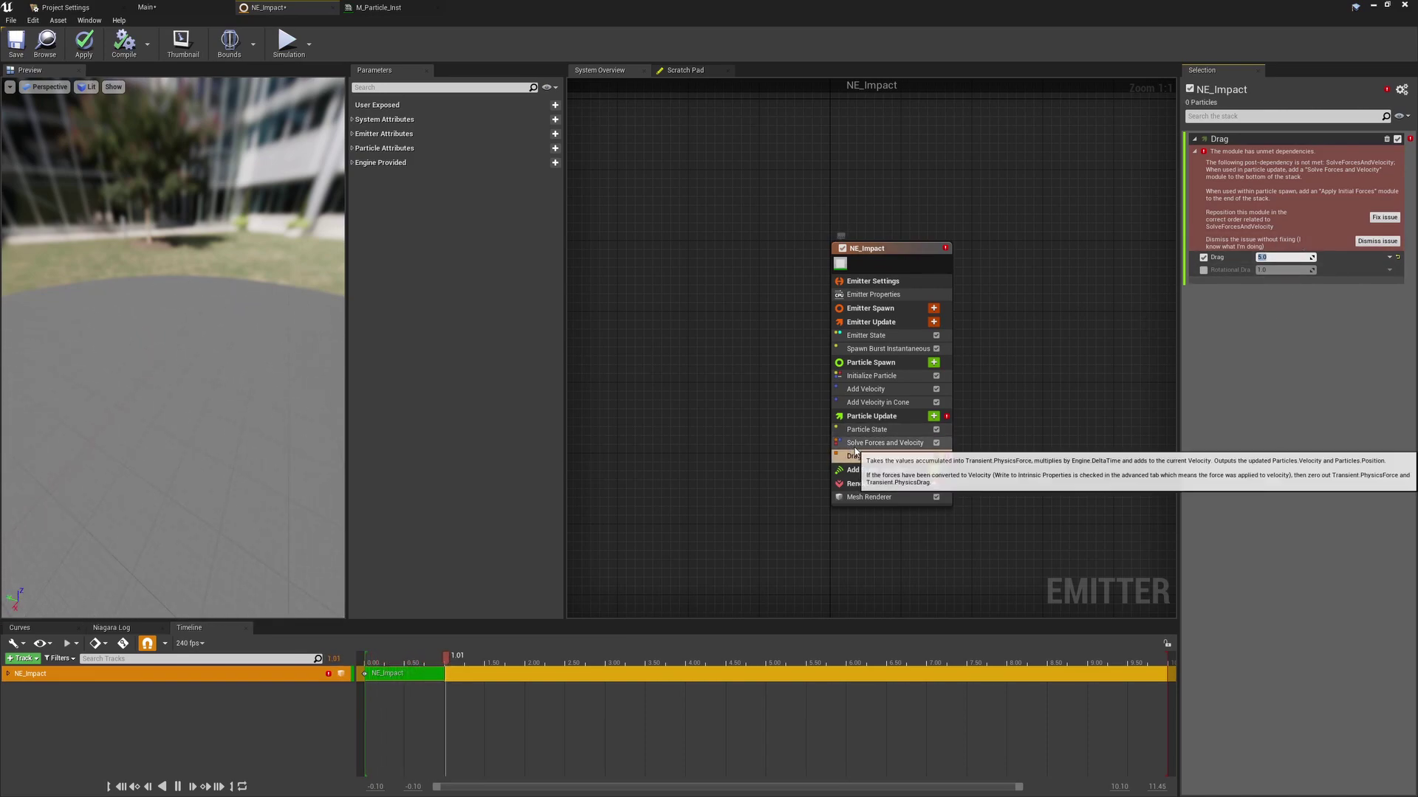
# - Resolve the Drag module's dependency issue by placing it before Solve Forces and Velocity
pyautogui.moveTo(847, 464); pyautogui.dragTo(854, 443)
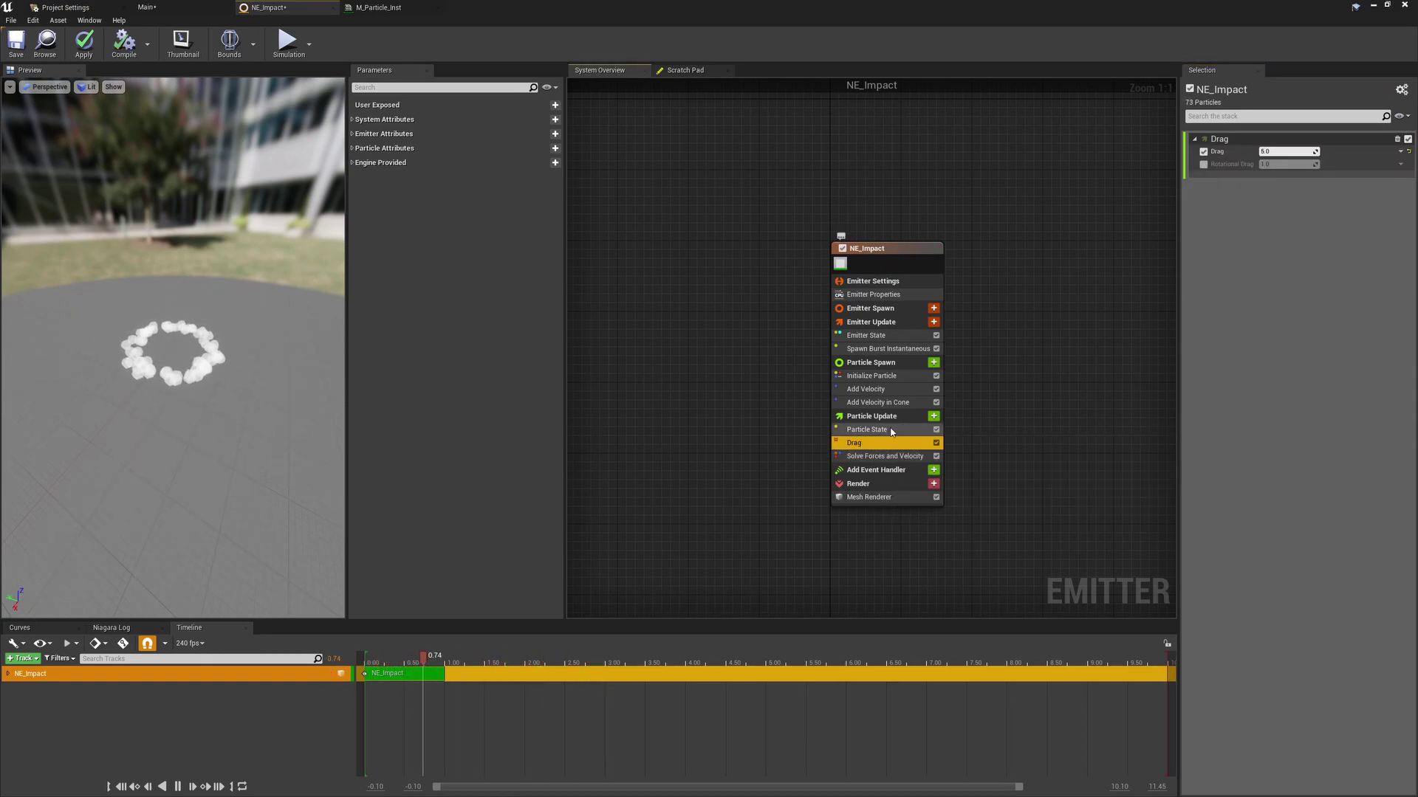
pyautogui.moveTo(854, 465); pyautogui.dragTo(854, 467)
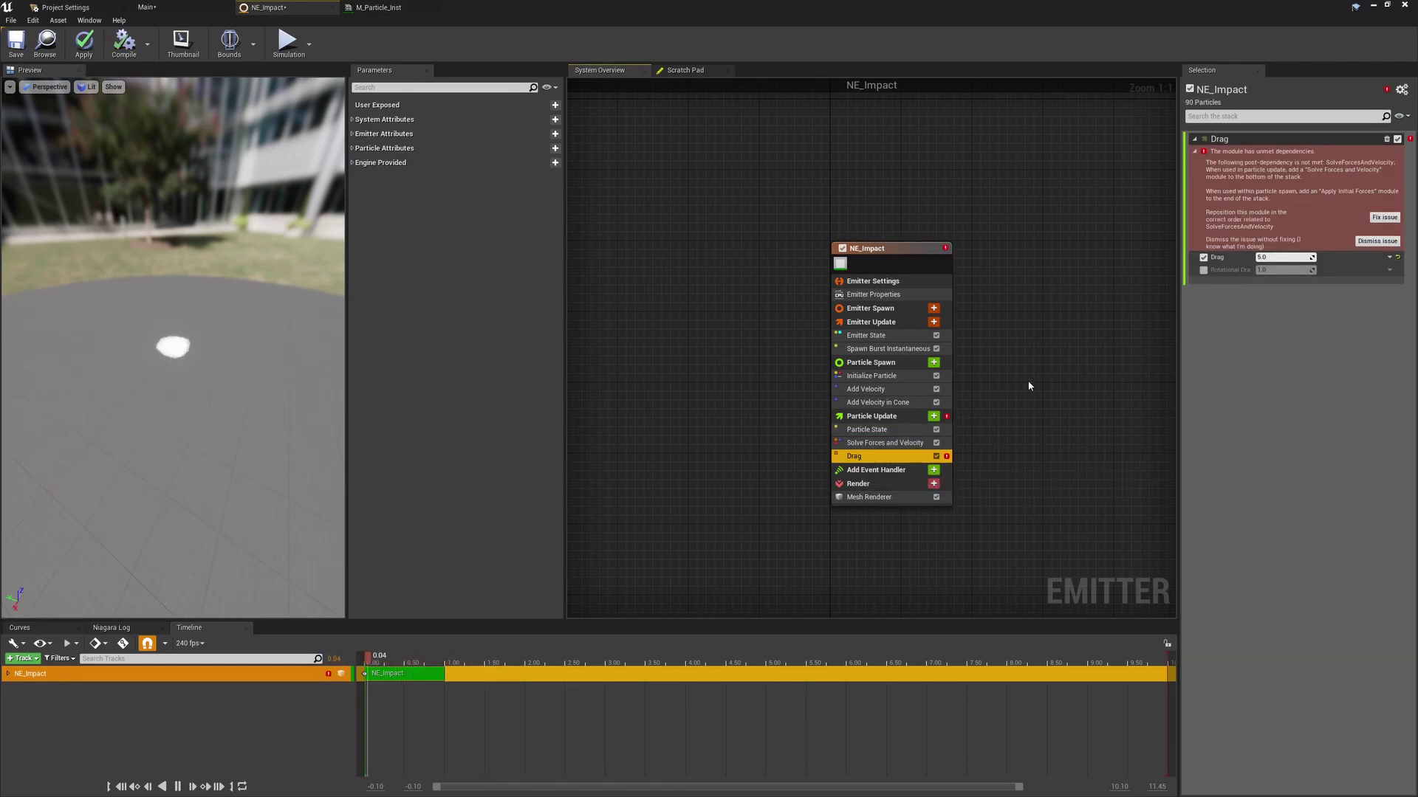
pyautogui.click(1380, 219)
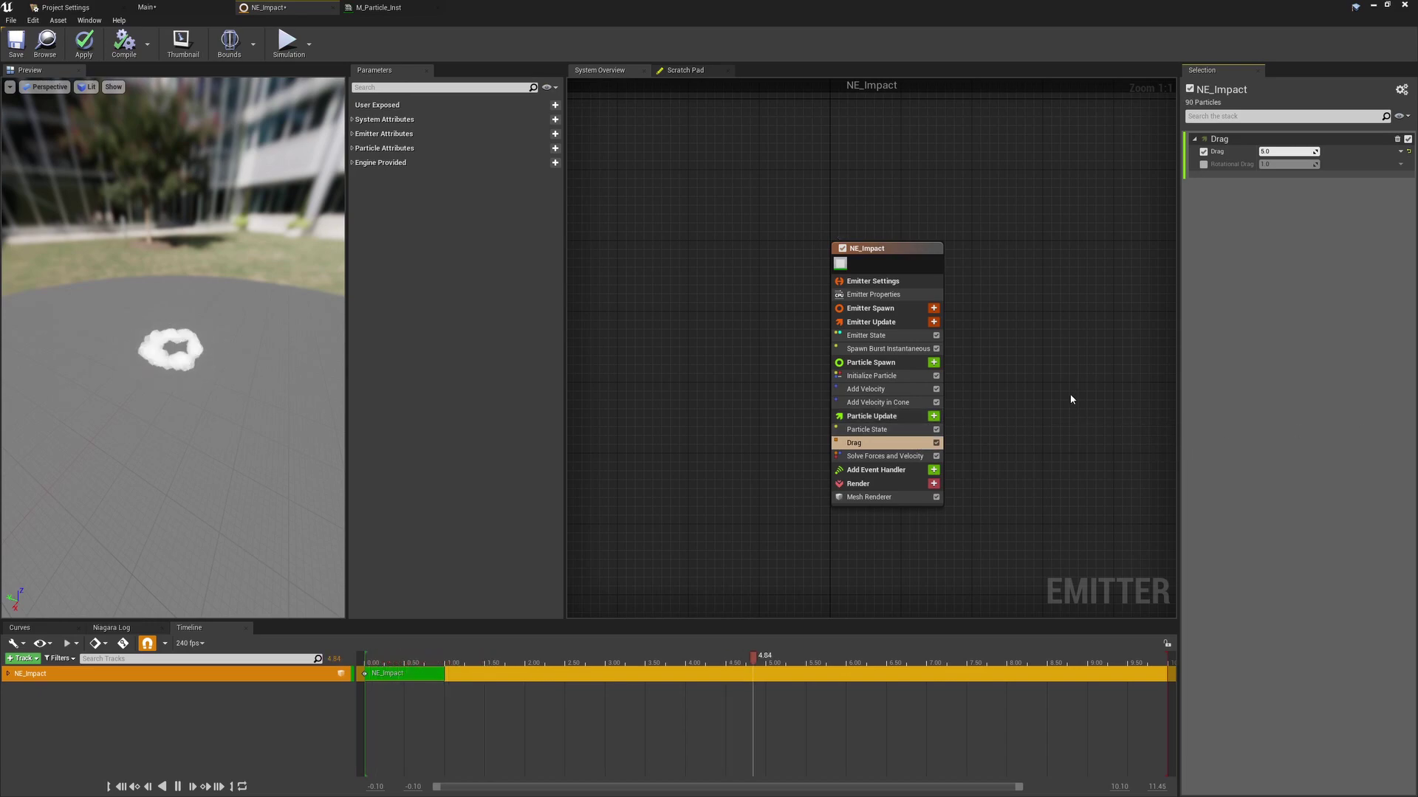
# - Add a Scale Mesh Size module to Particle Update
pyautogui.click(938, 420)
pyautogui.write('scale')
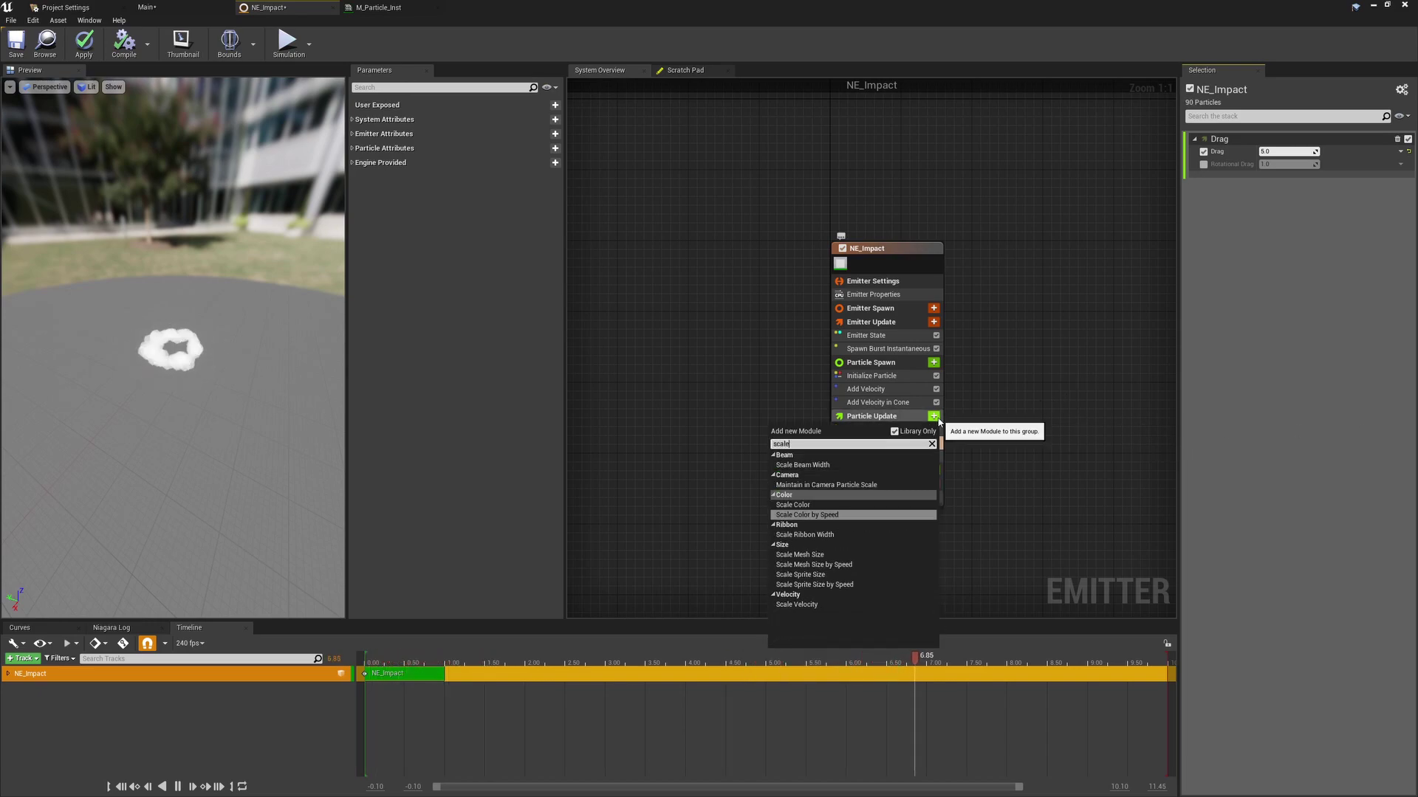
pyautogui.write('mesh')
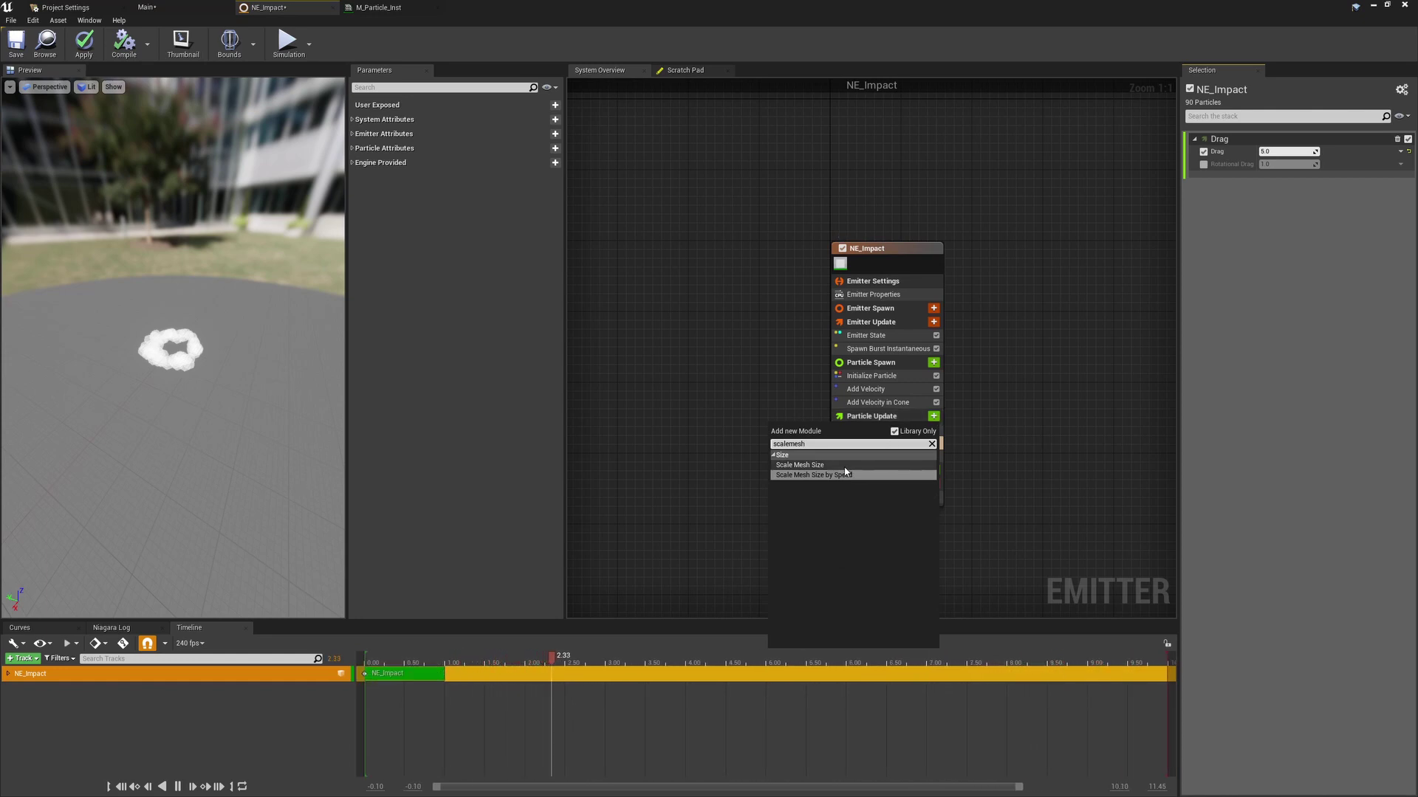
pyautogui.click(810, 466)
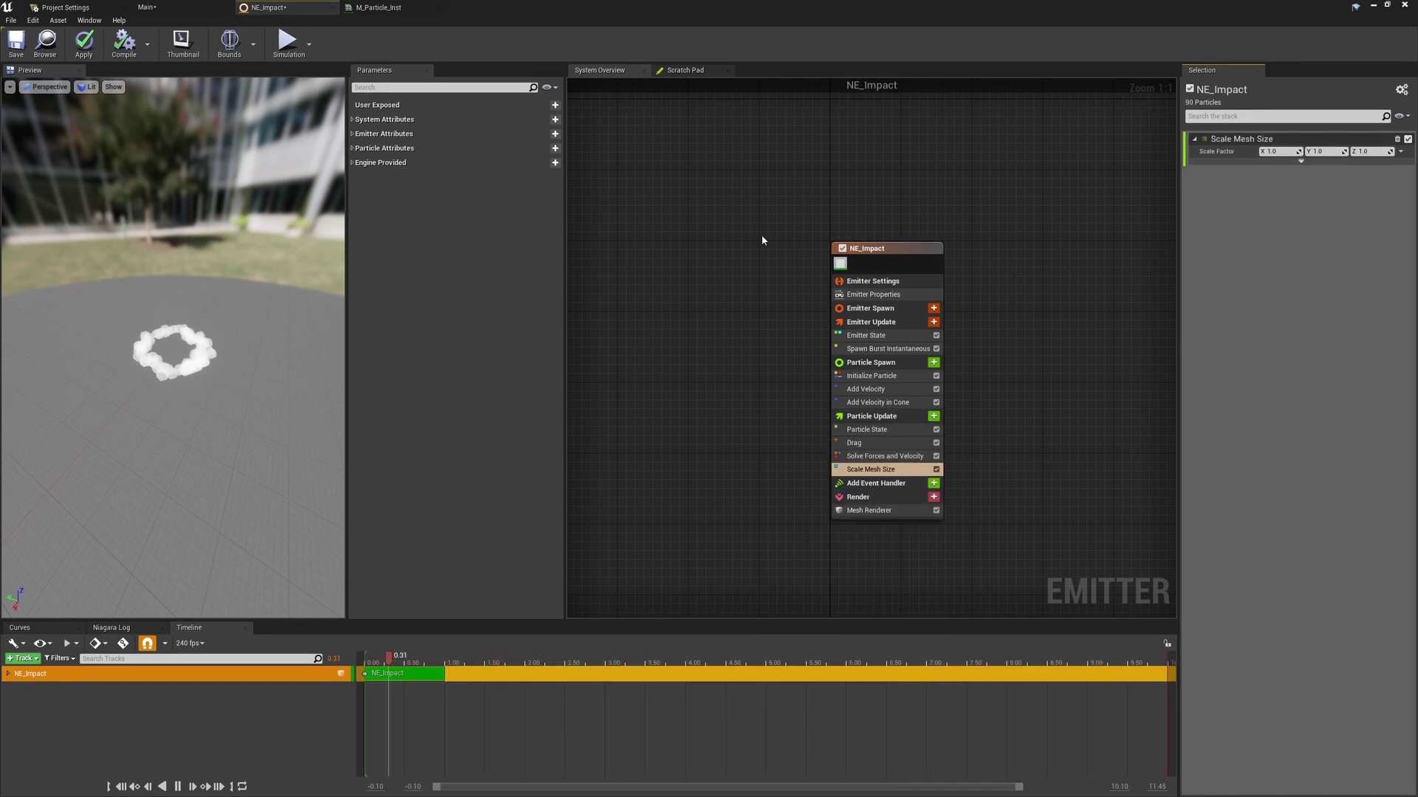
# - Drive the Scale Factor with Vector from Curve and try moving the starting keys of its separate axis curves
pyautogui.click(1399, 152)
pyautogui.write('curve')
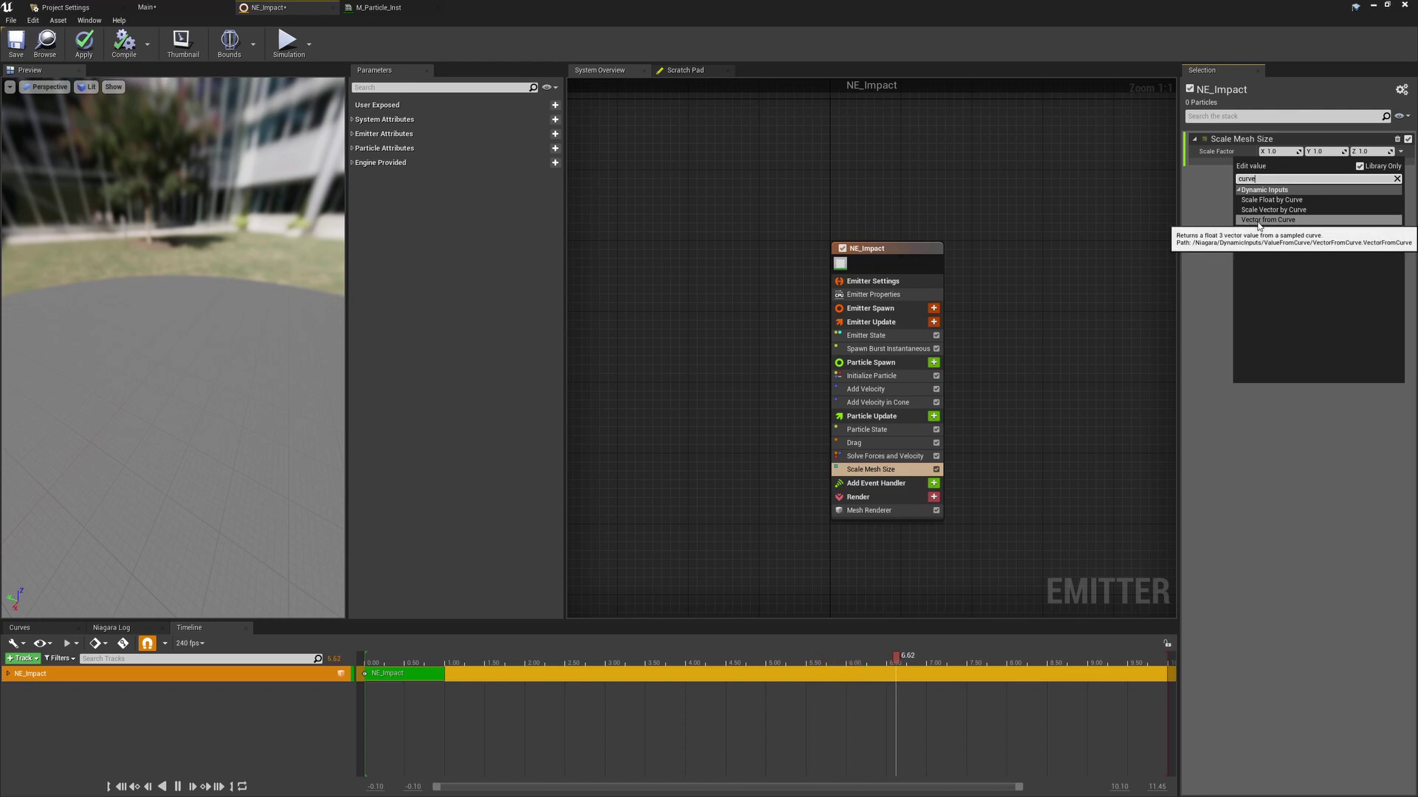
pyautogui.click(1259, 220)
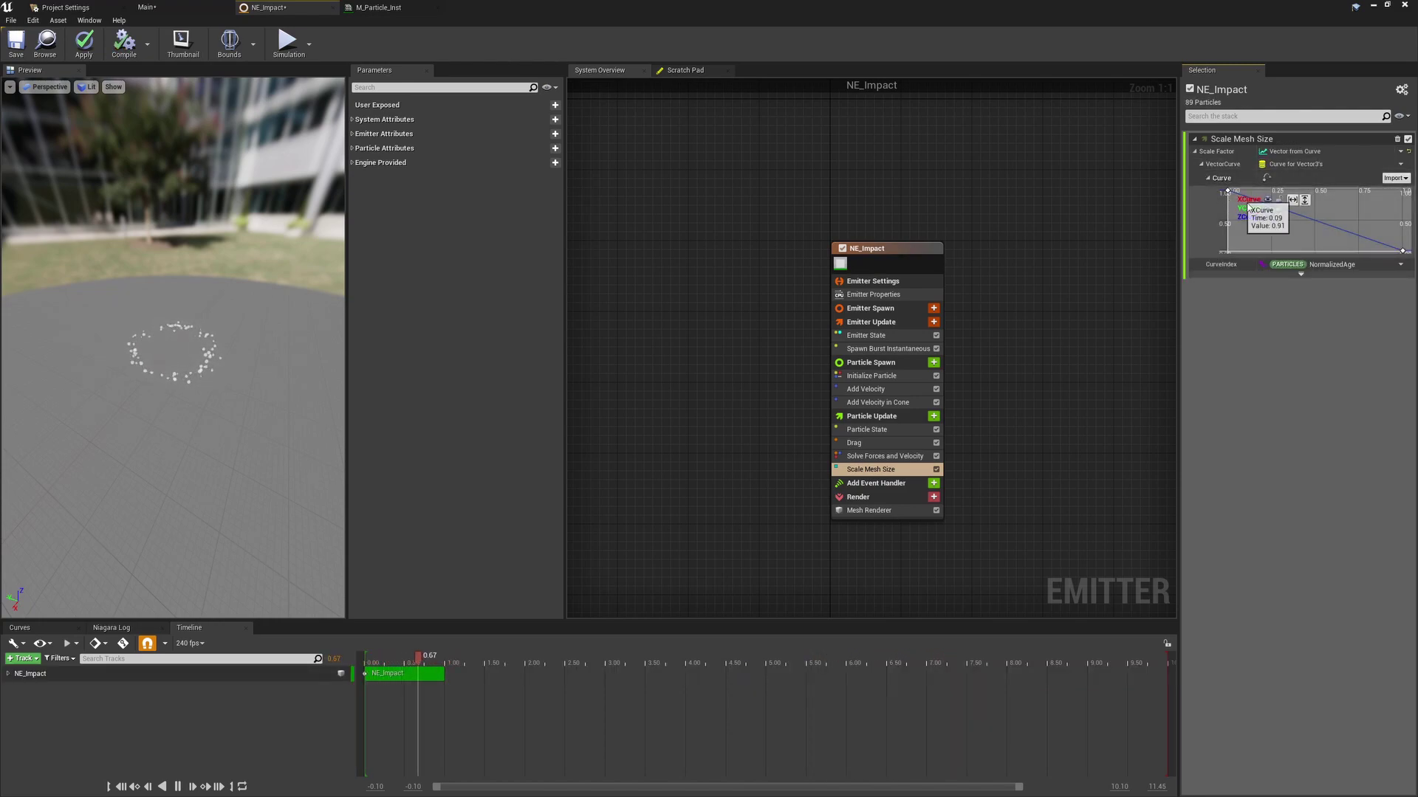
pyautogui.moveTo(1228, 193); pyautogui.dragTo(1231, 196)
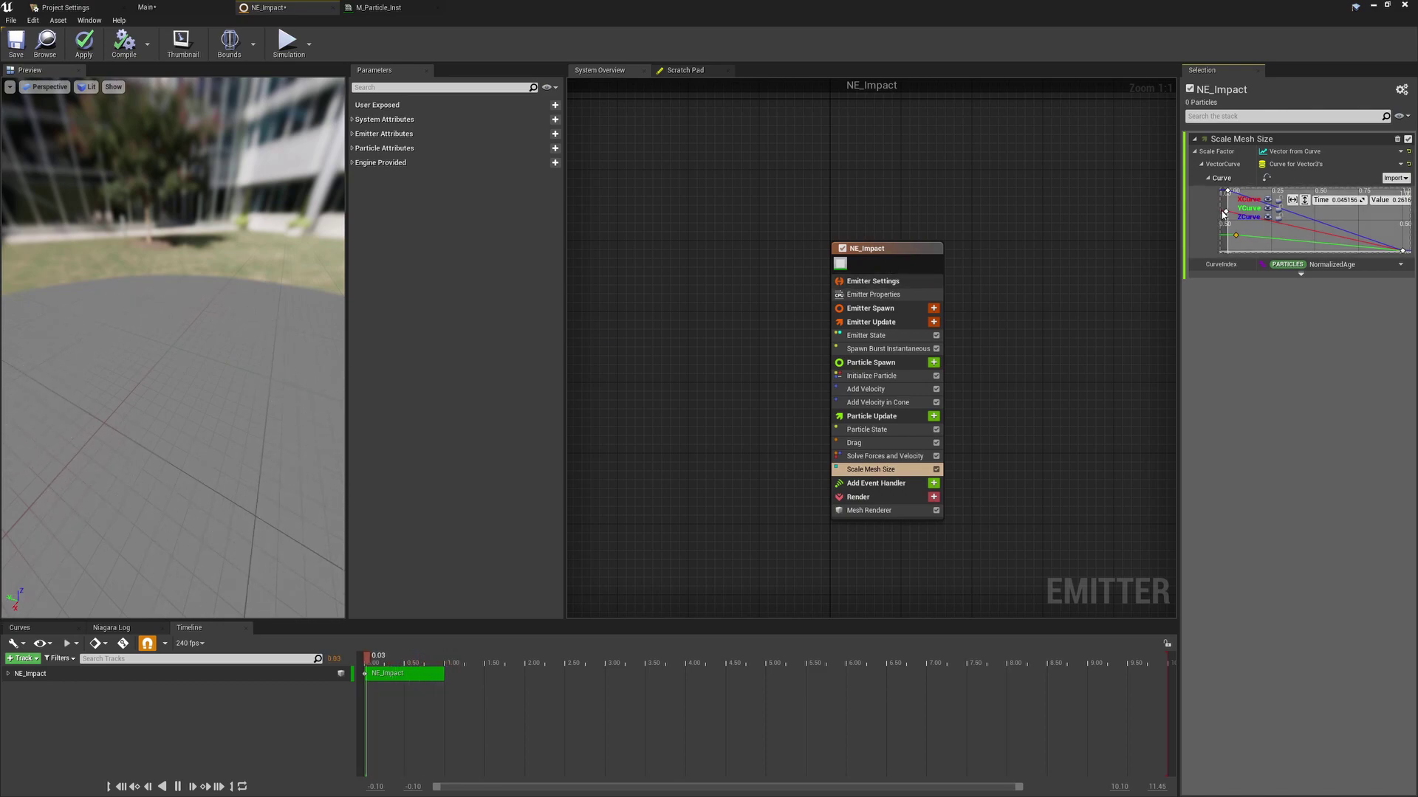
pyautogui.moveTo(1236, 235); pyautogui.dragTo(1243, 208)
pyautogui.moveTo(148, 452)
pyautogui.mouseDown()
pyautogui.moveTo(185, 417)
pyautogui.moveTo(148, 453)
pyautogui.mouseUp()
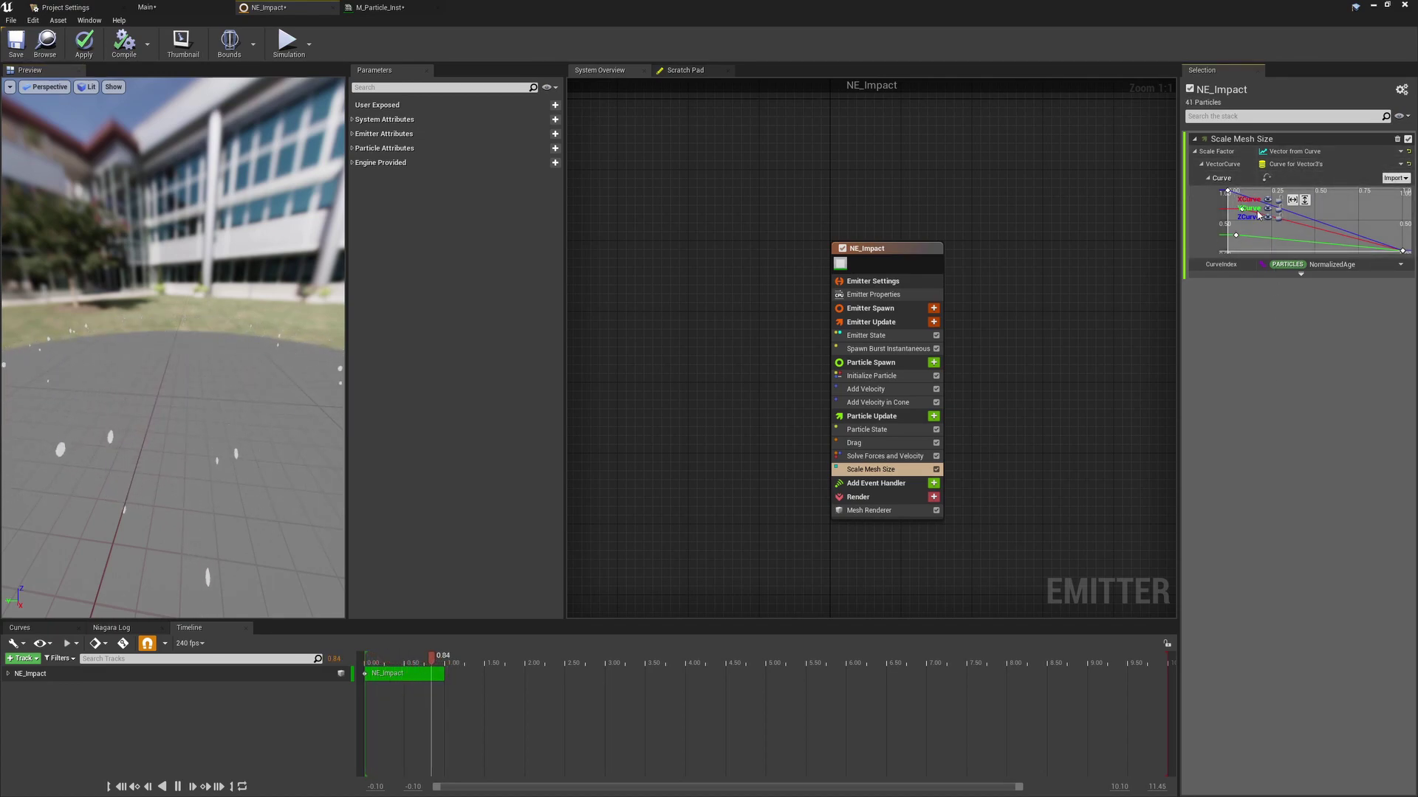
# - Drive the Scale Factor of Scale Mesh Size with Vector from Float
pyautogui.click(1400, 164)
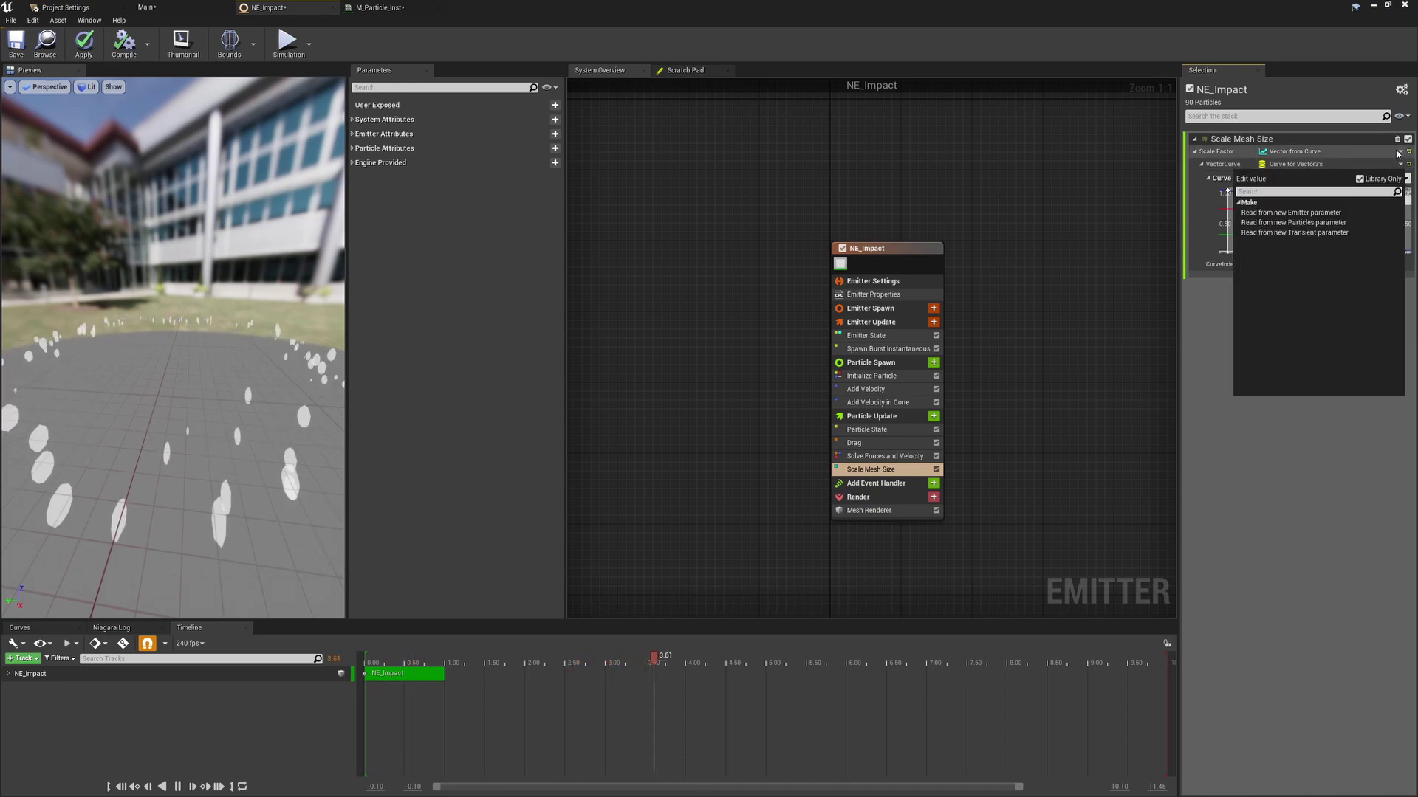
pyautogui.click(1401, 151)
pyautogui.click(1401, 152)
pyautogui.write('float')
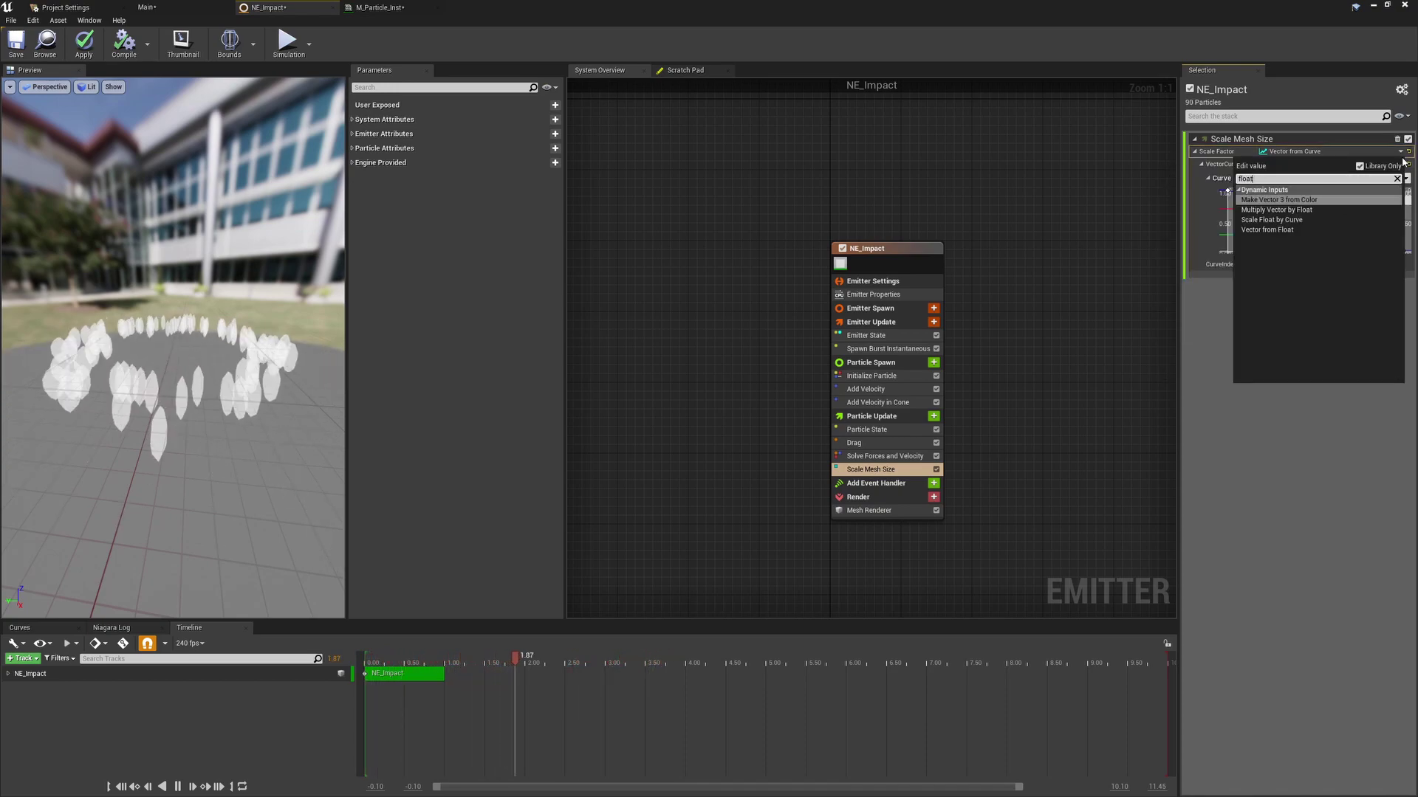
pyautogui.click(1306, 233)
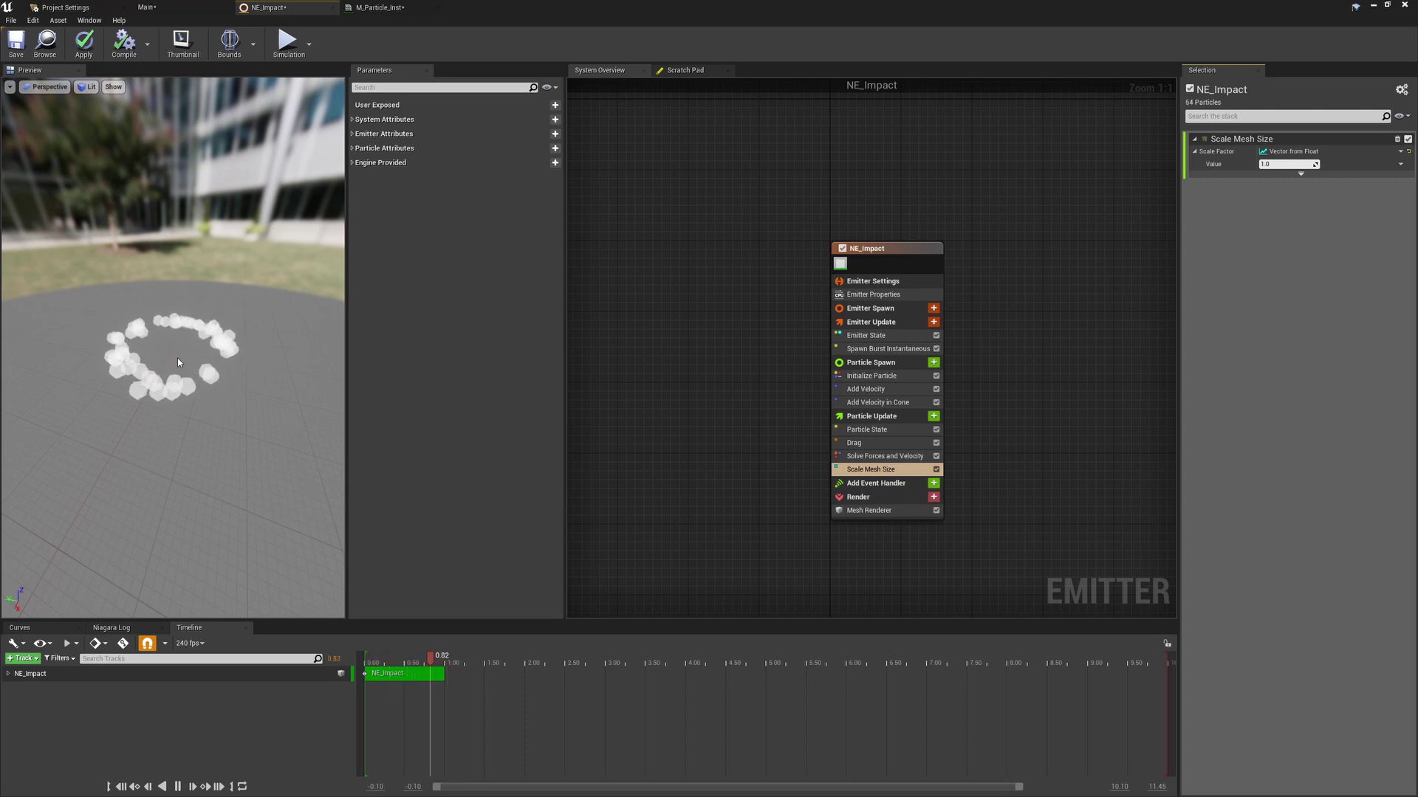
# - Try a Vector from Float value of 2 for the mesh scale
pyautogui.click(1268, 165)
pyautogui.write('2')
pyautogui.press('Return')
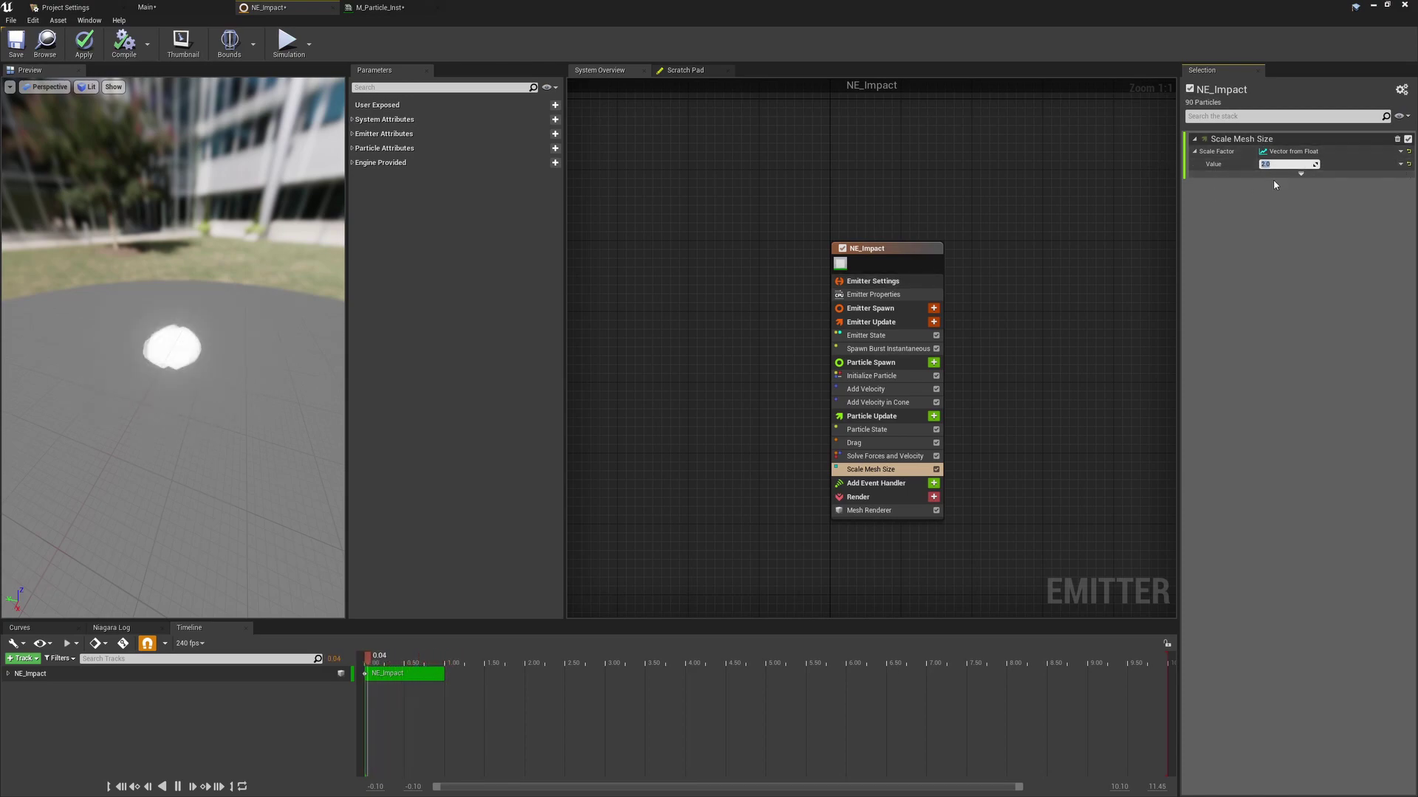
# - Drive the Vector from Float value with Float from Curve
pyautogui.click(1402, 166)
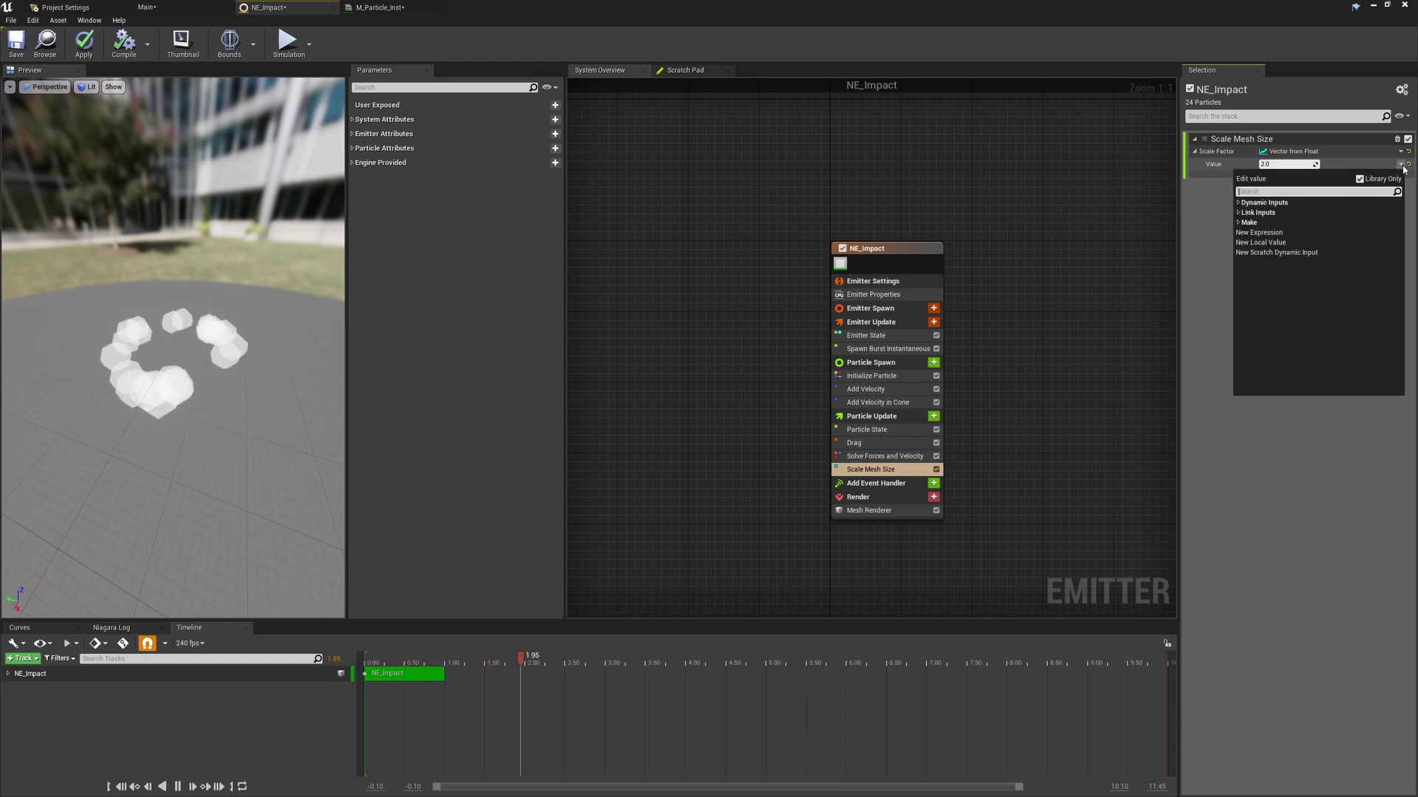
pyautogui.write('curve')
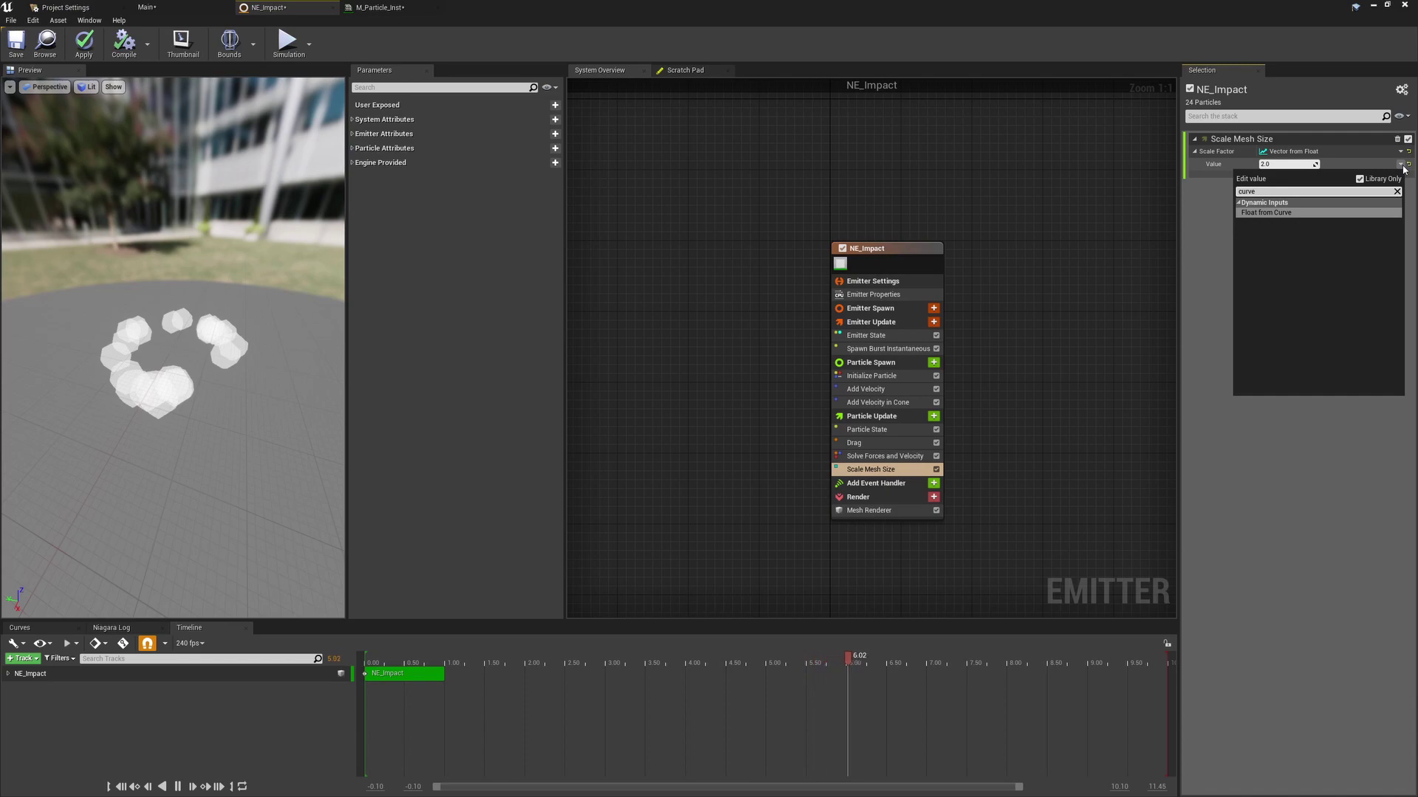
pyautogui.click(1270, 213)
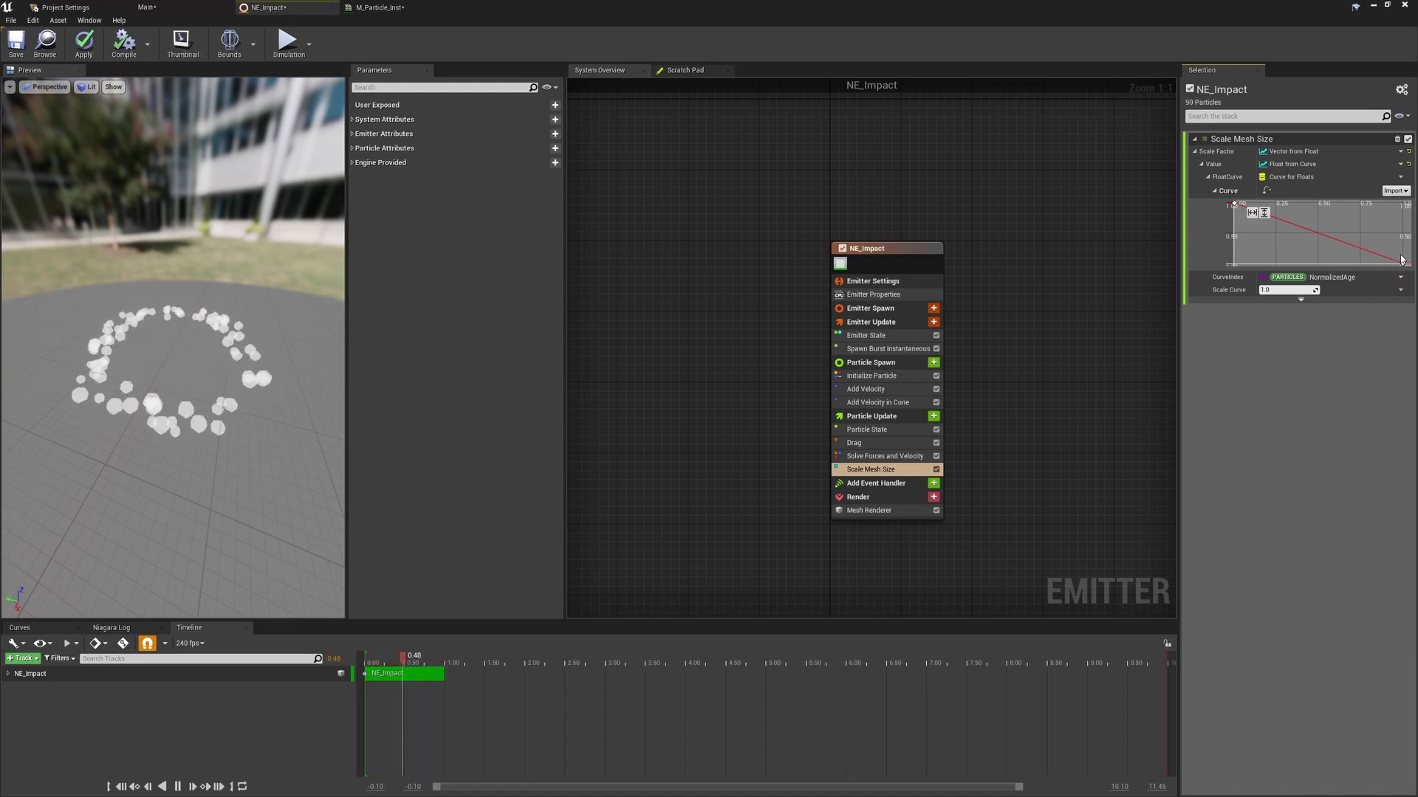
# - Delete the Scale Mesh Size module, then undo the deletion and reselect the module
pyautogui.click(1396, 139)
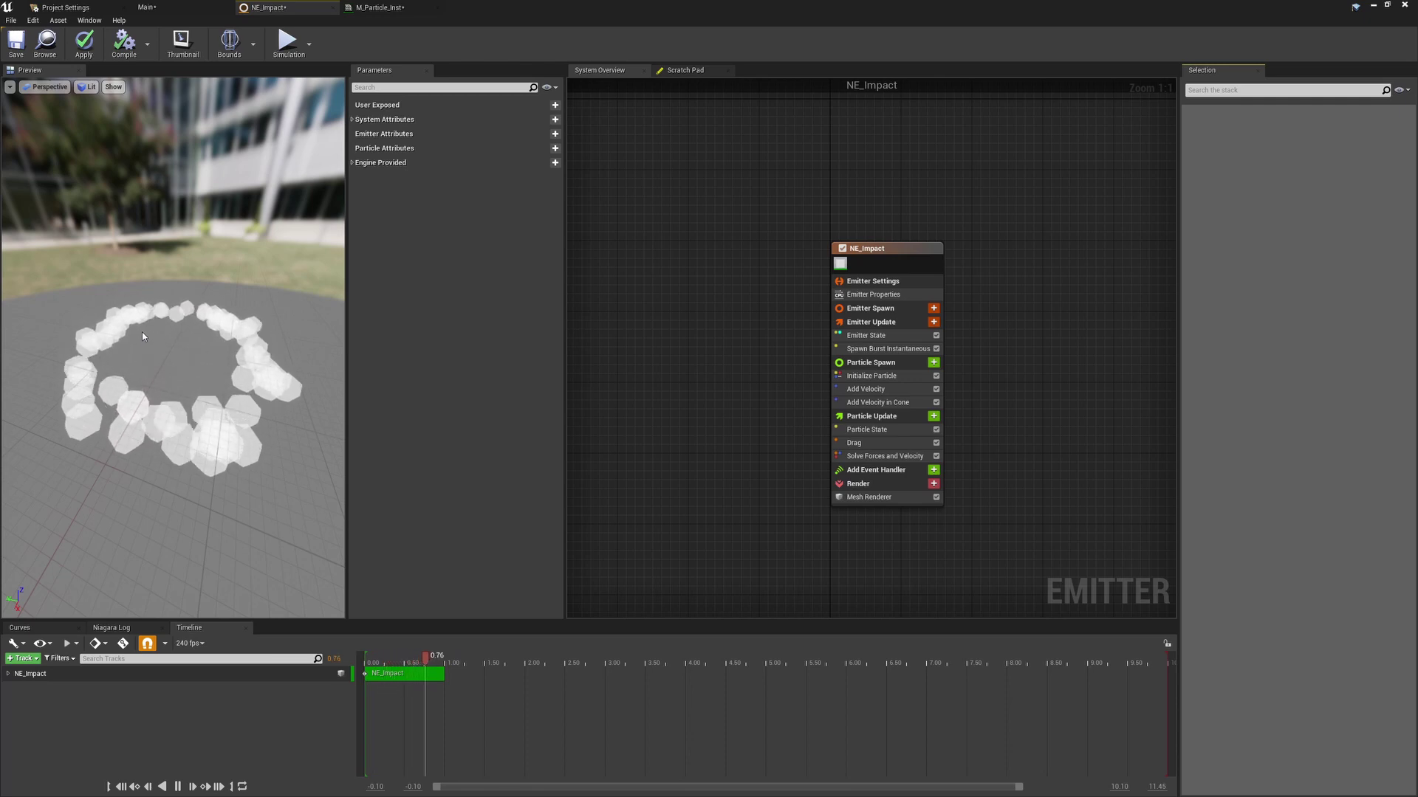
pyautogui.hotkey('ctrl', 'z')
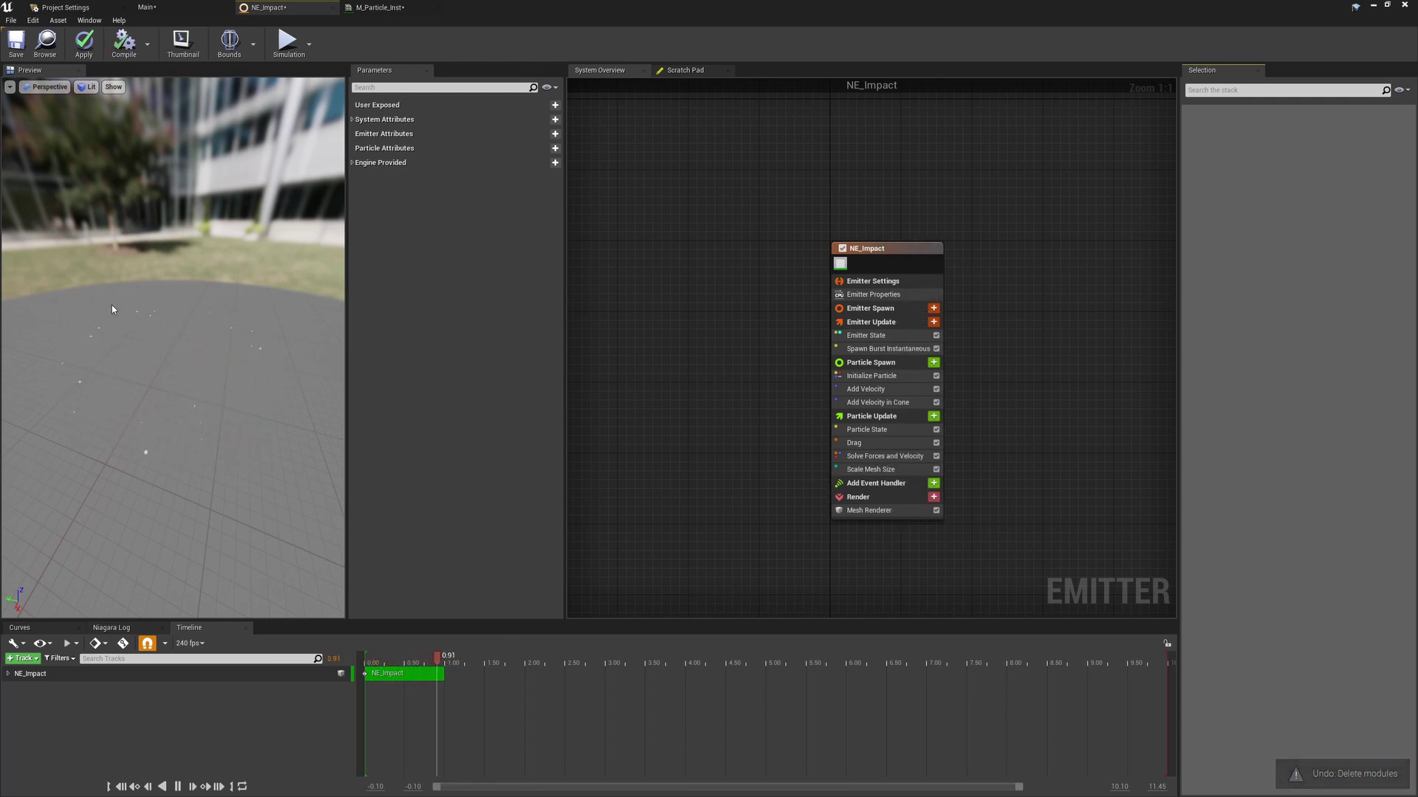
pyautogui.click(886, 470)
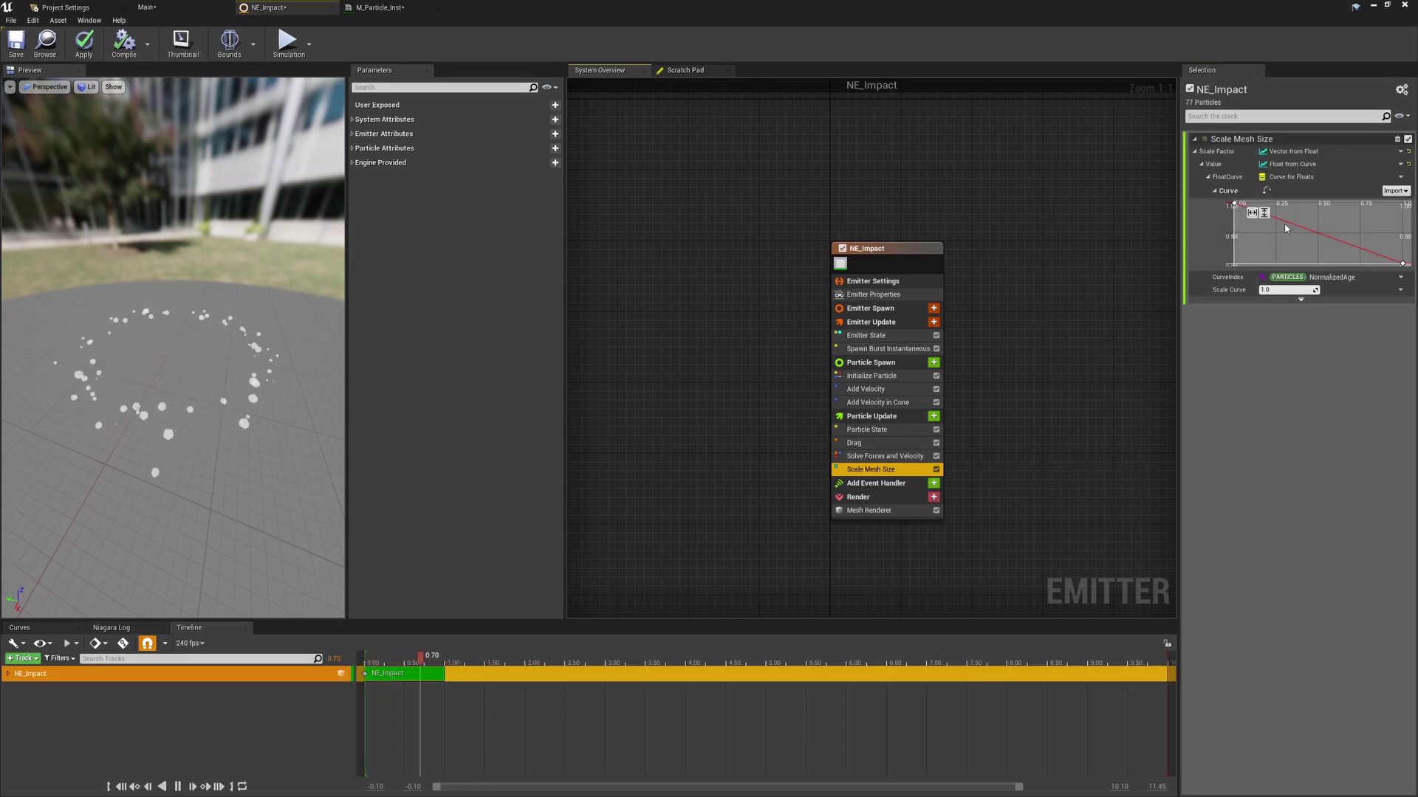
# - Add a middle key to the mesh scale curve and raise it to about time 0.40, value 2.27
pyautogui.moveTo(1284, 226)
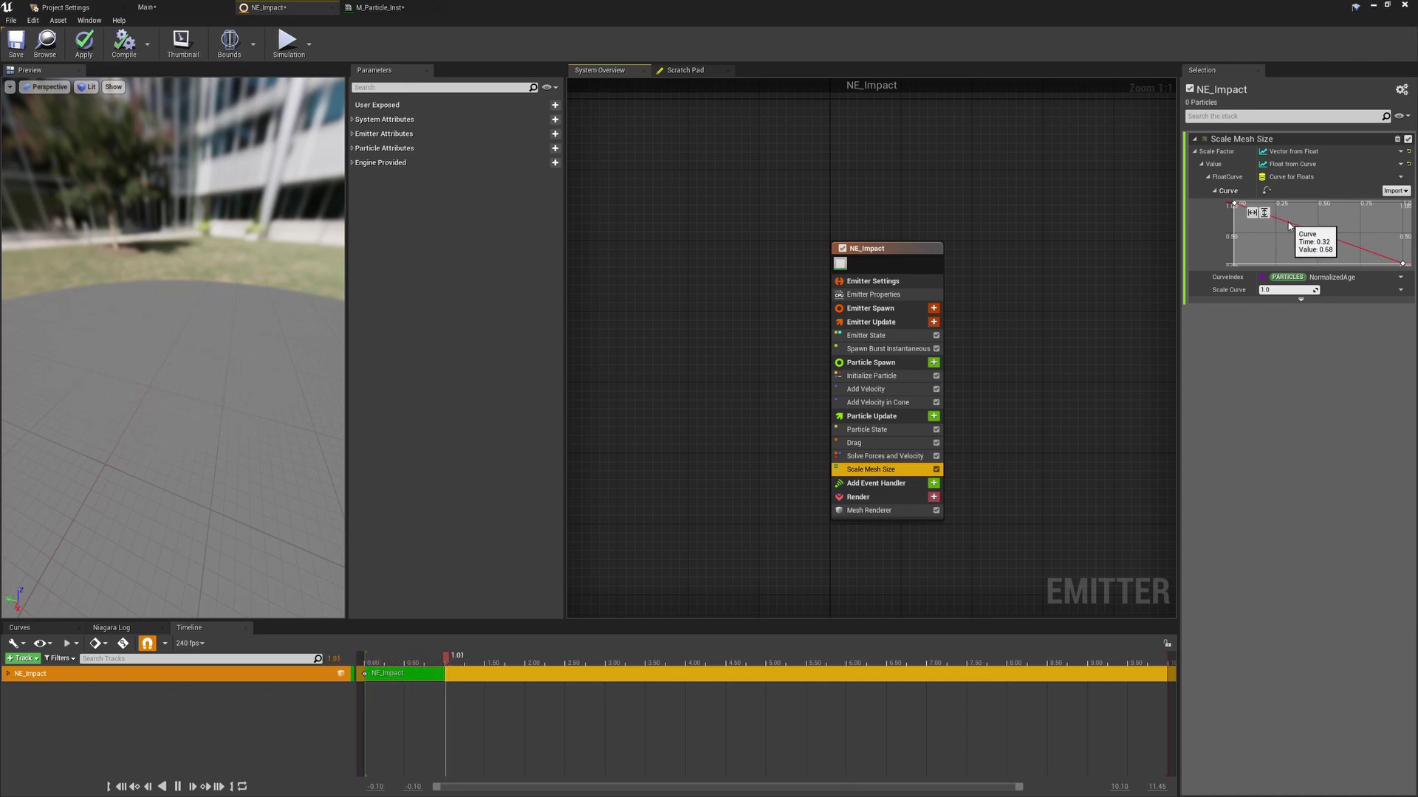
pyautogui.moveTo(1289, 226); pyautogui.dragTo(1297, 245)
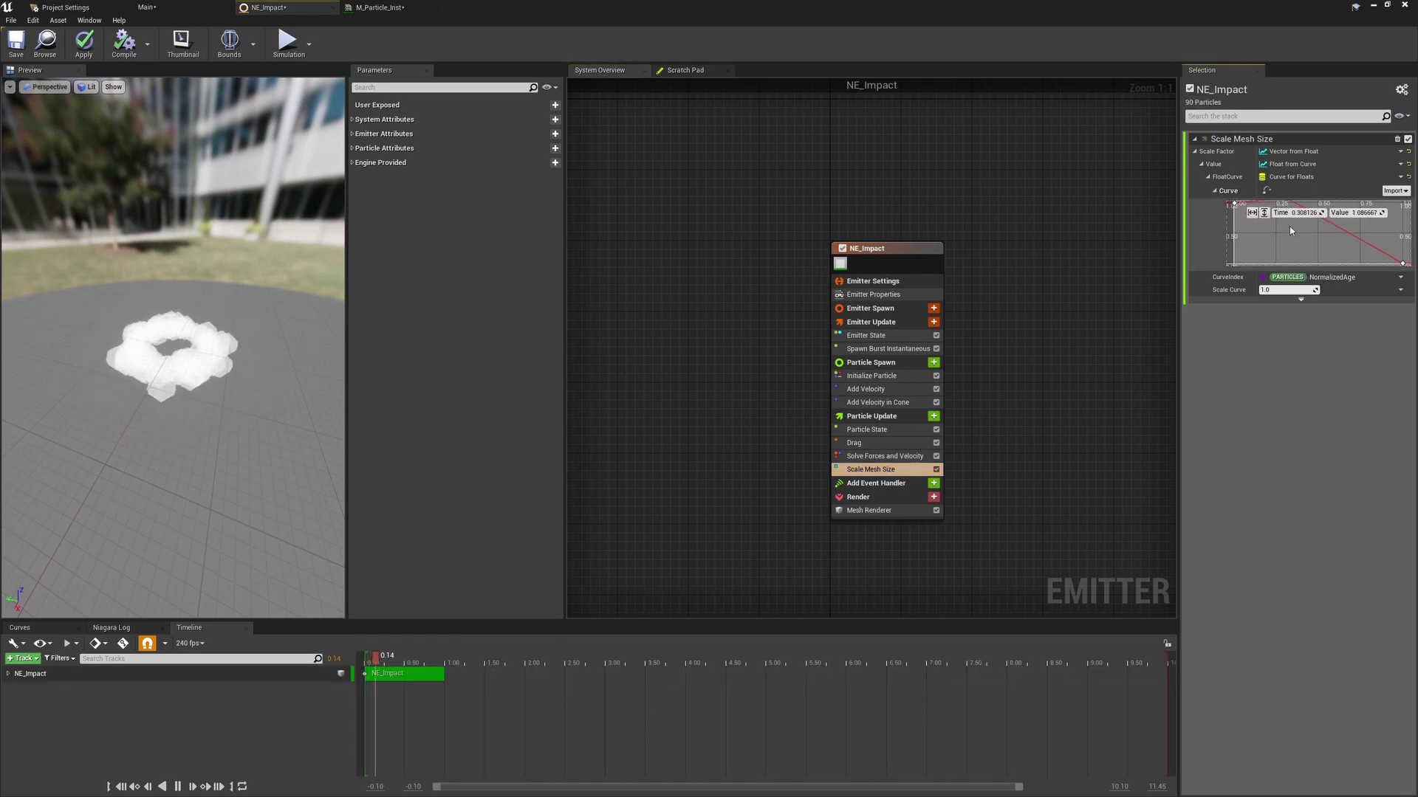
pyautogui.moveTo(1287, 249); pyautogui.dragTo(1298, 224)
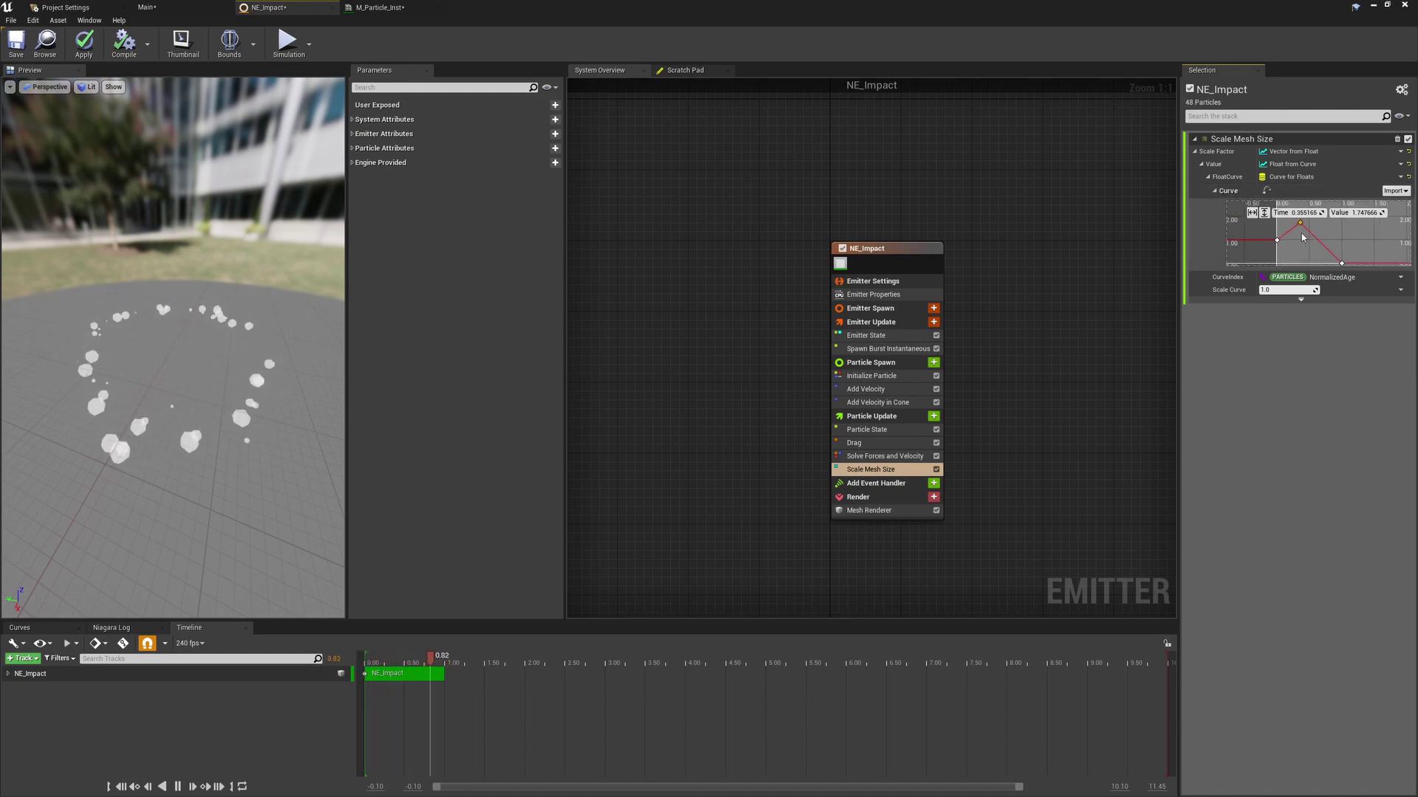
pyautogui.moveTo(1305, 225); pyautogui.dragTo(1308, 215)
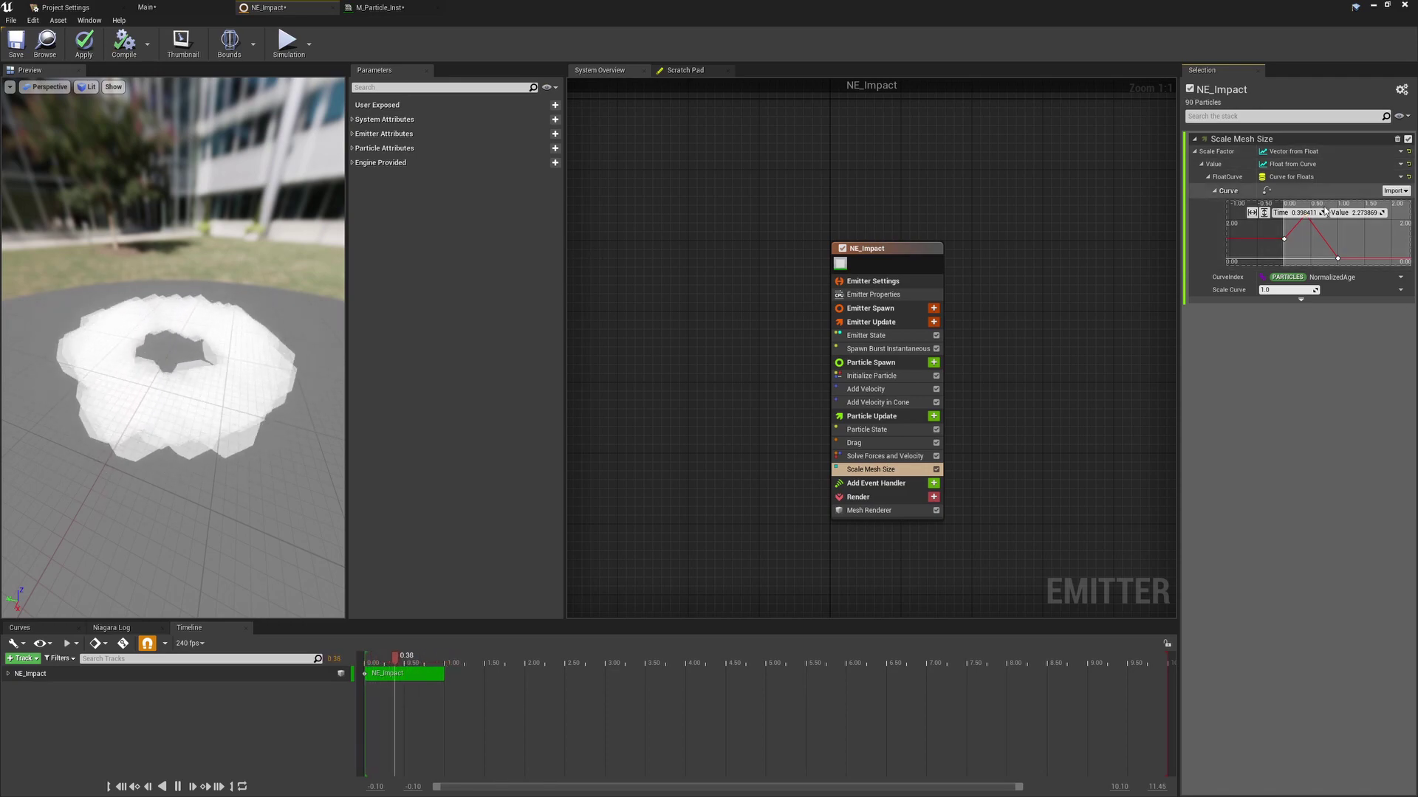
pyautogui.click(1331, 264)
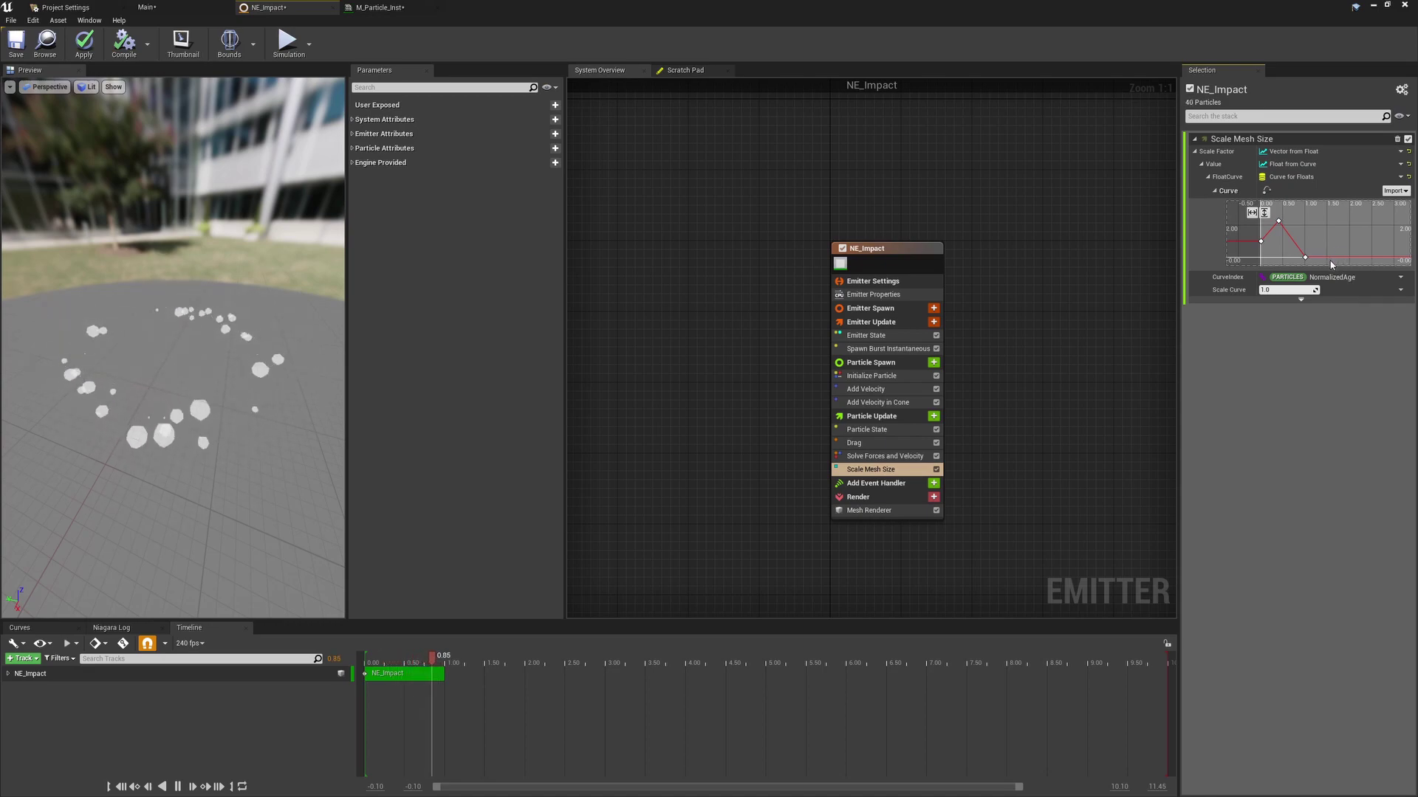
# - Select all keys of the mesh scale curve and set their interpolation to Auto
pyautogui.click(1277, 220)
pyautogui.rightClick(1281, 223)
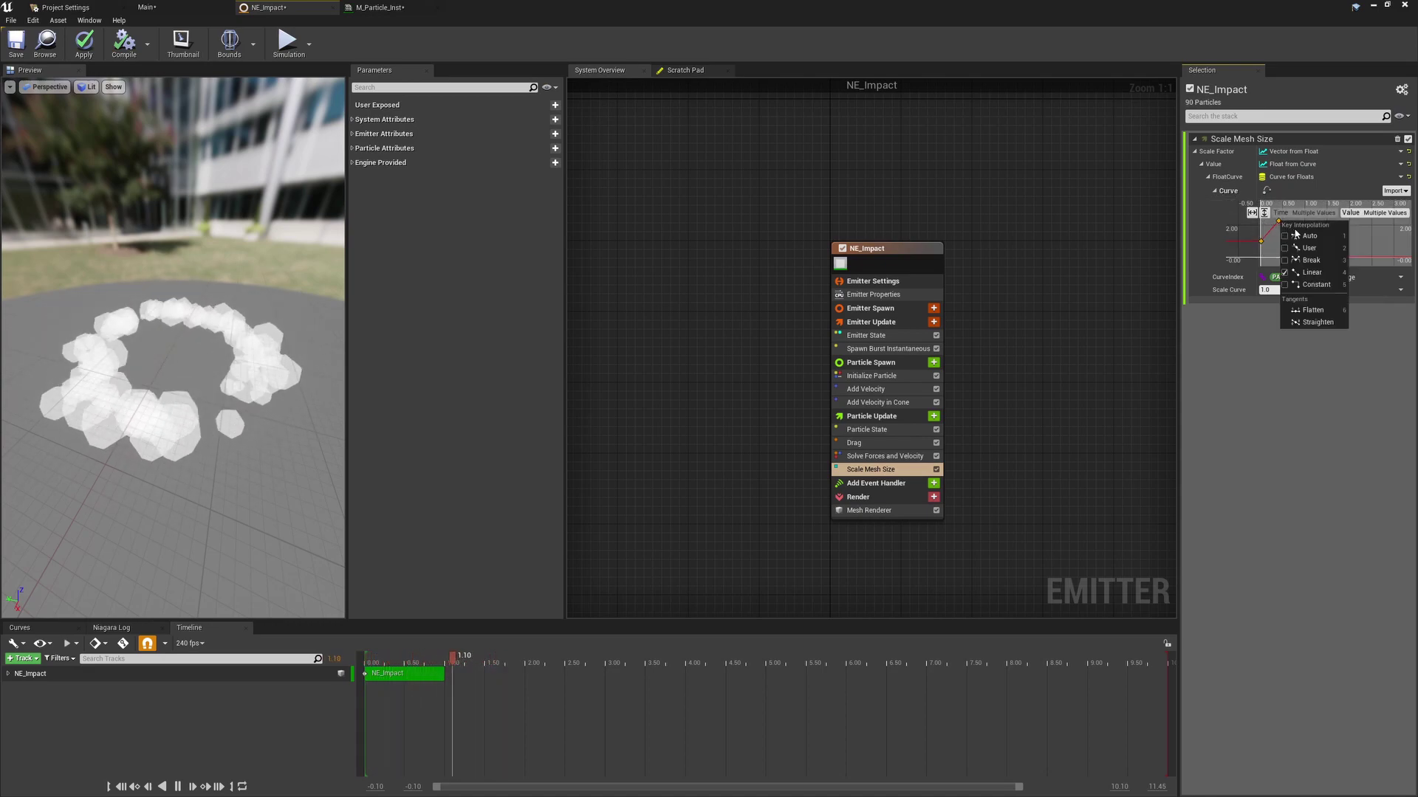
pyautogui.click(1281, 373)
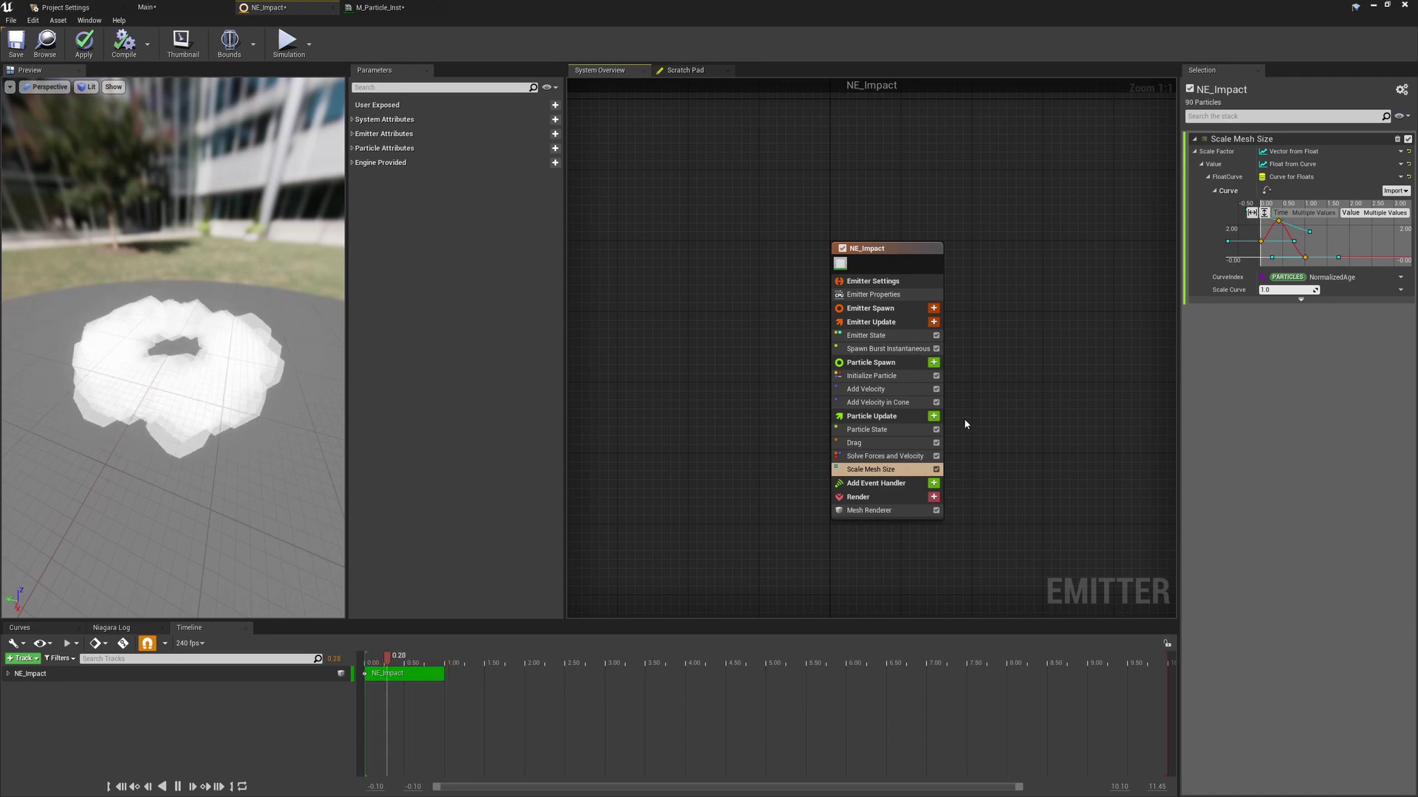
# - Add a Color module to Particle Update
pyautogui.click(934, 417)
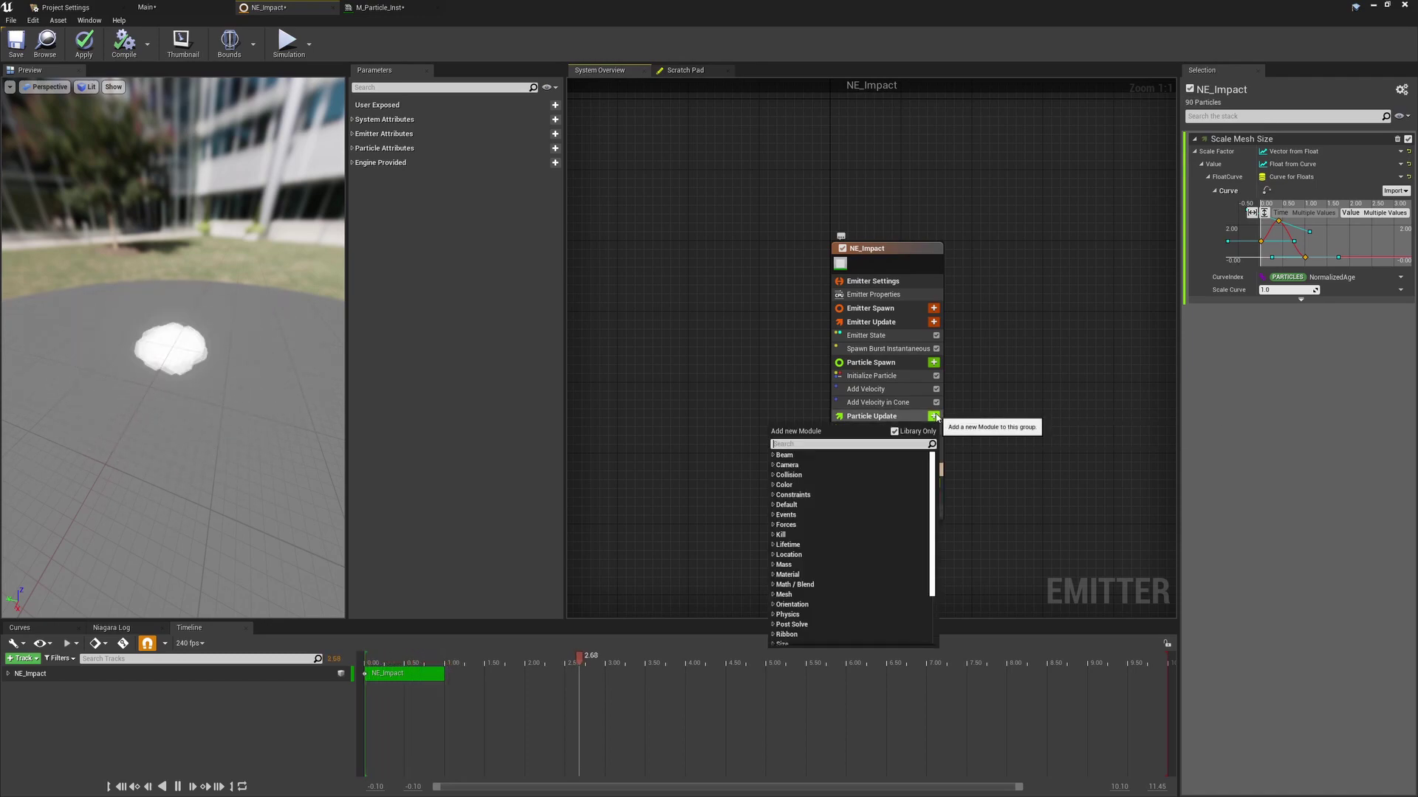
pyautogui.write('color')
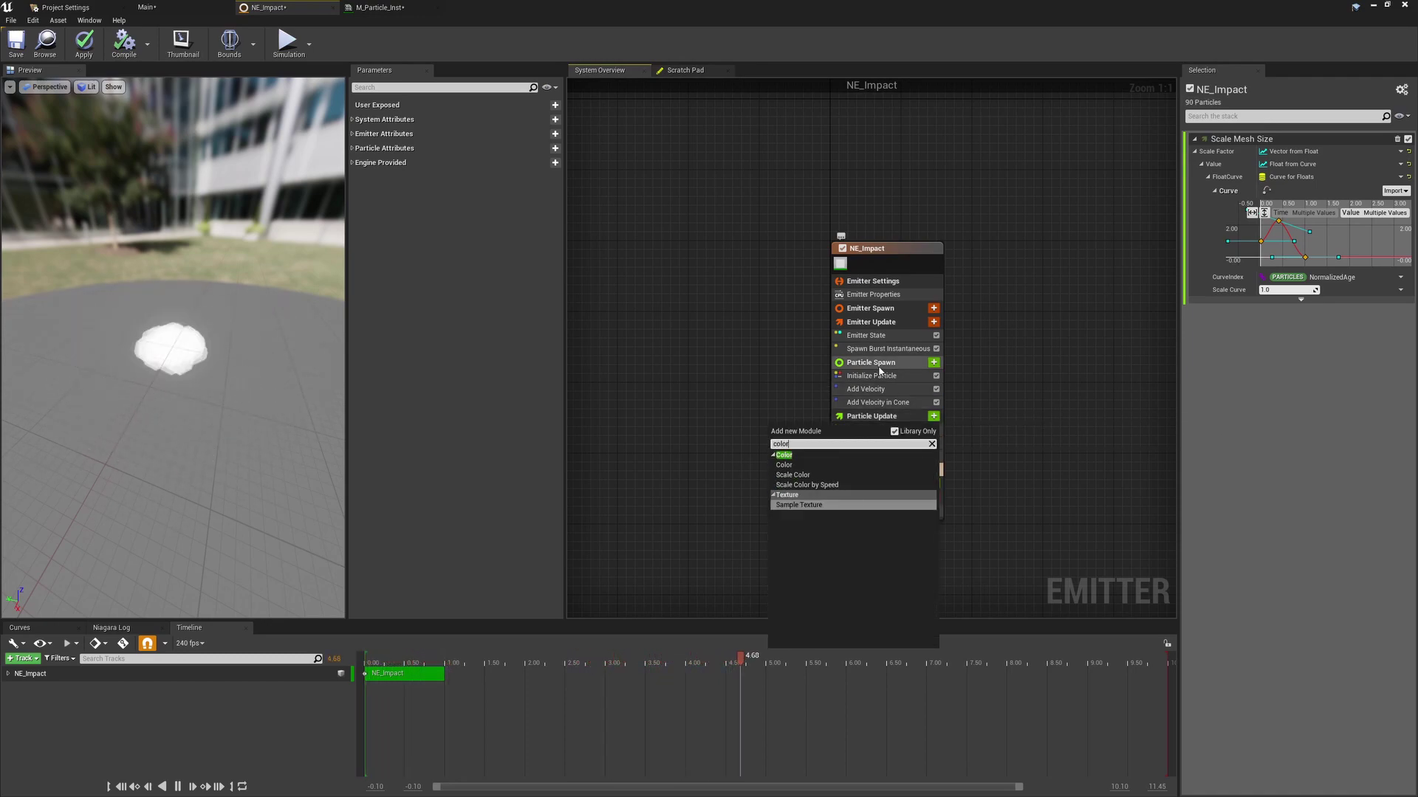
pyautogui.click(810, 465)
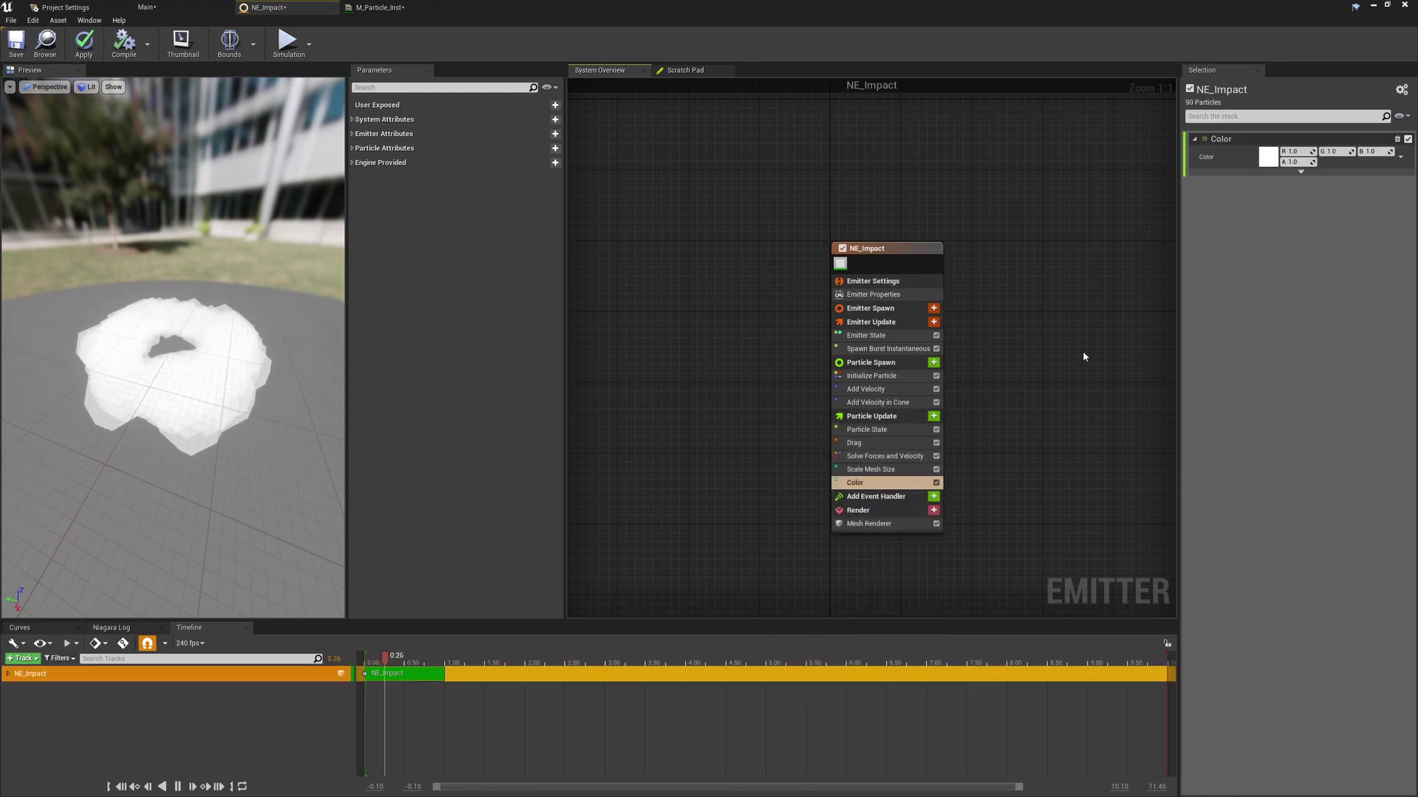
# - Expand the Color module's advanced options and drive its Color input with a Color from Curve dynamic input
pyautogui.click(1300, 172)
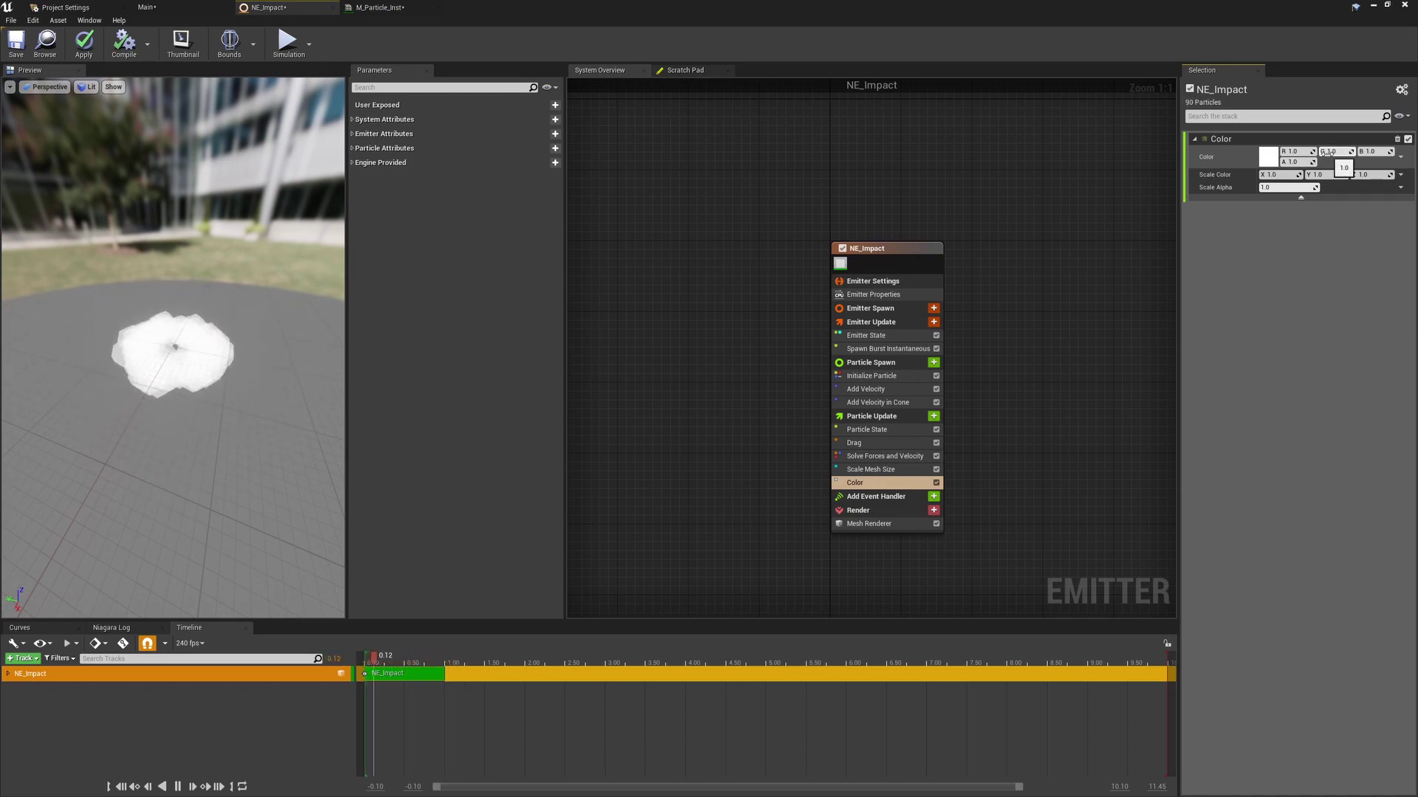
pyautogui.click(1401, 158)
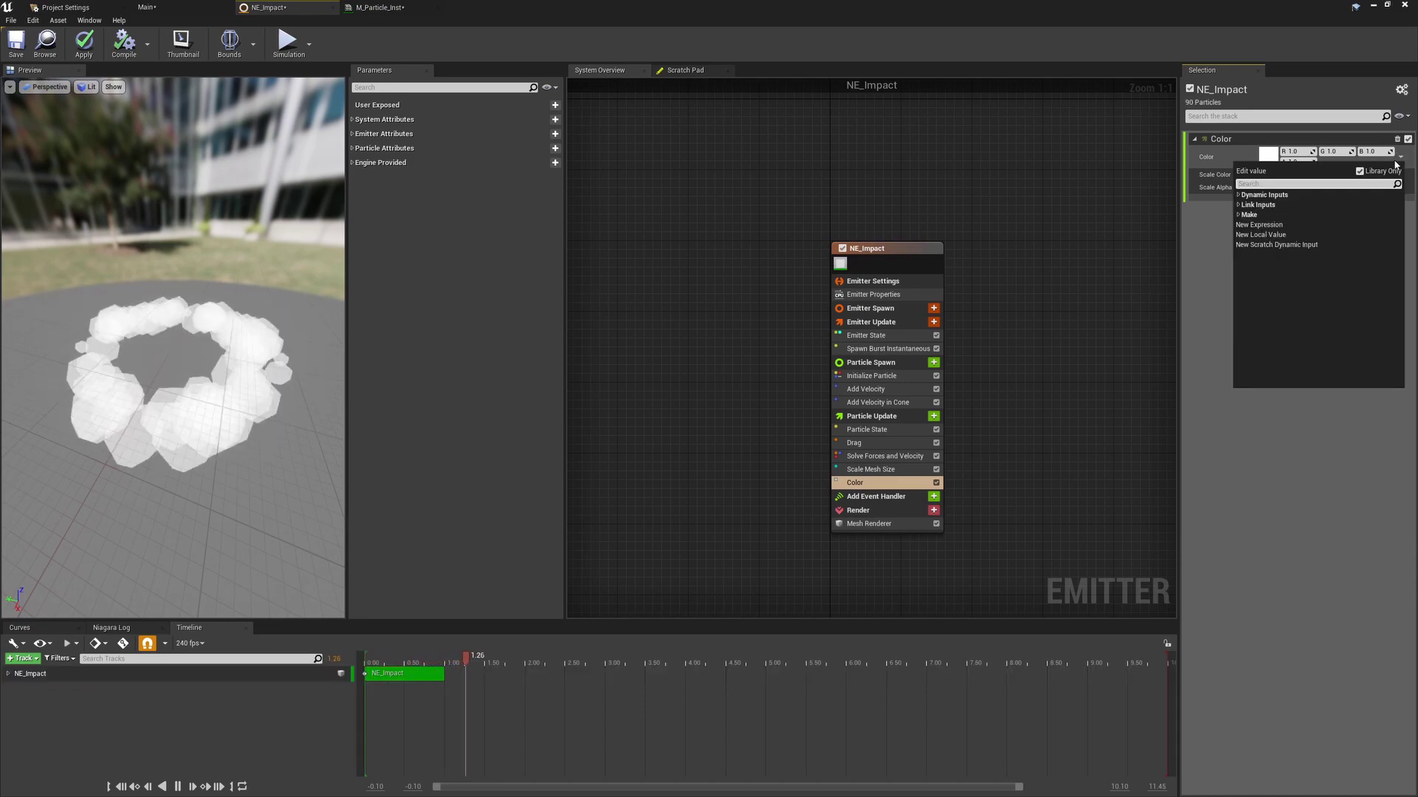
pyautogui.write('colorfr')
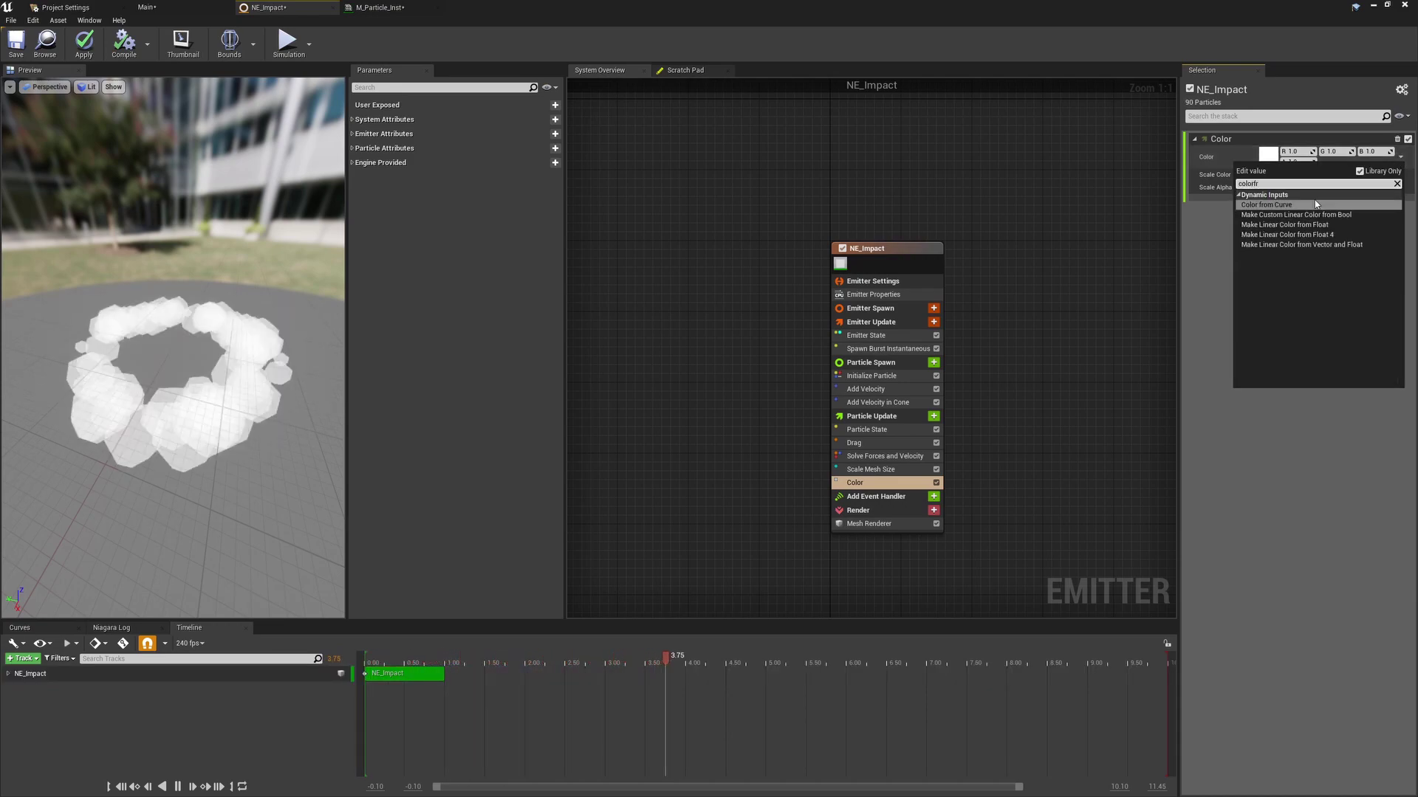
pyautogui.click(1315, 205)
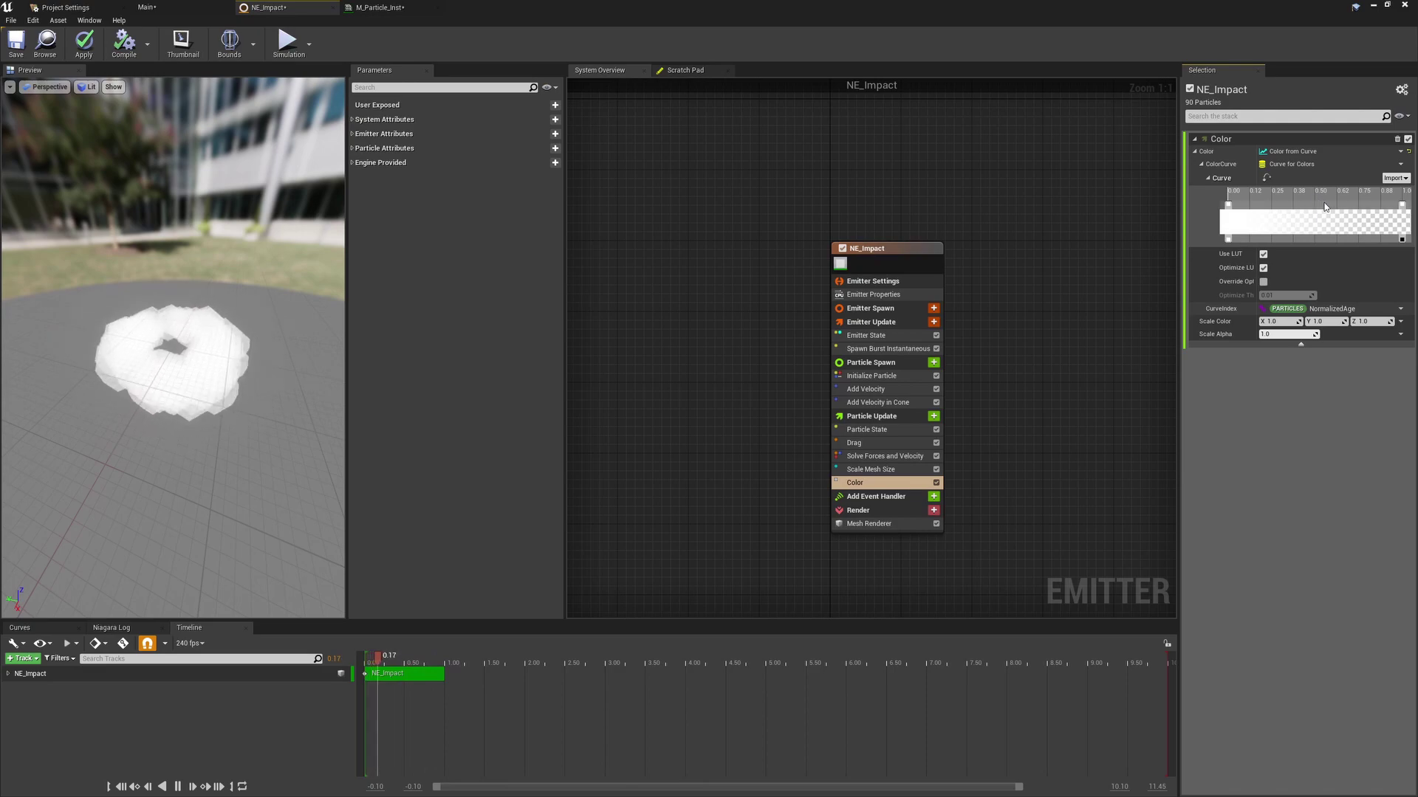
pyautogui.click(1402, 240)
pyautogui.press('Delete')
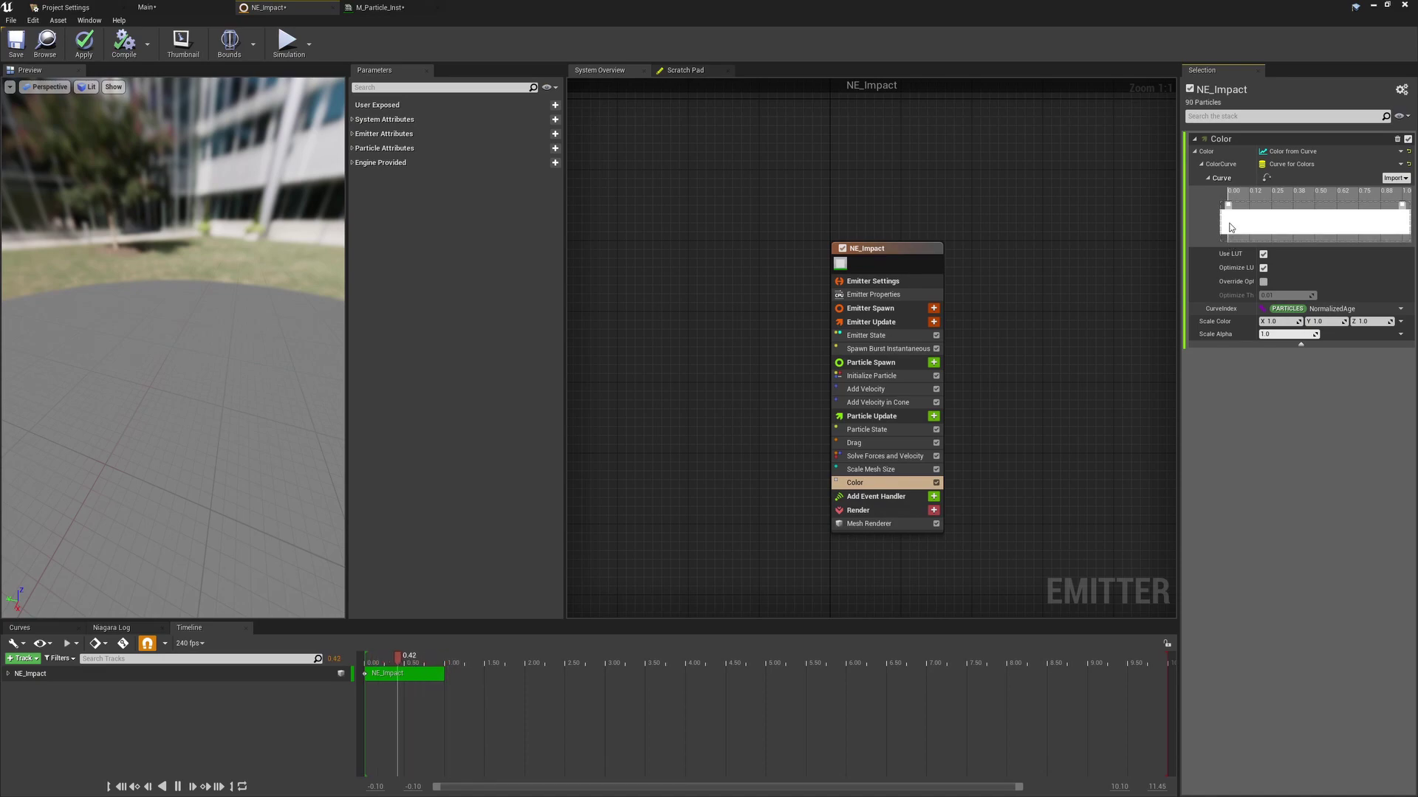
pyautogui.hotkey('ctrl', 'z')
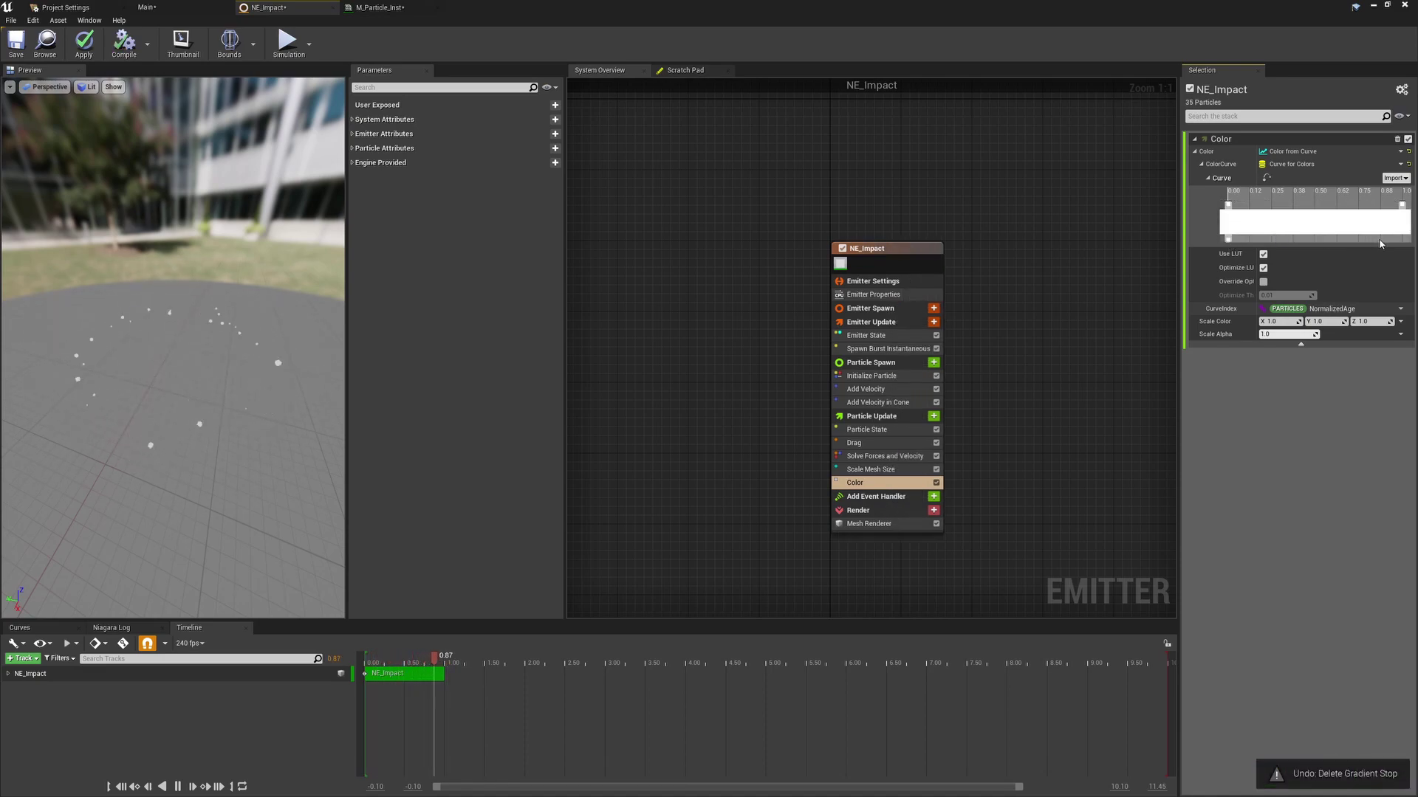
# - Make the final opacity stop of the color curve fully opaque
pyautogui.doubleClick(1403, 240)
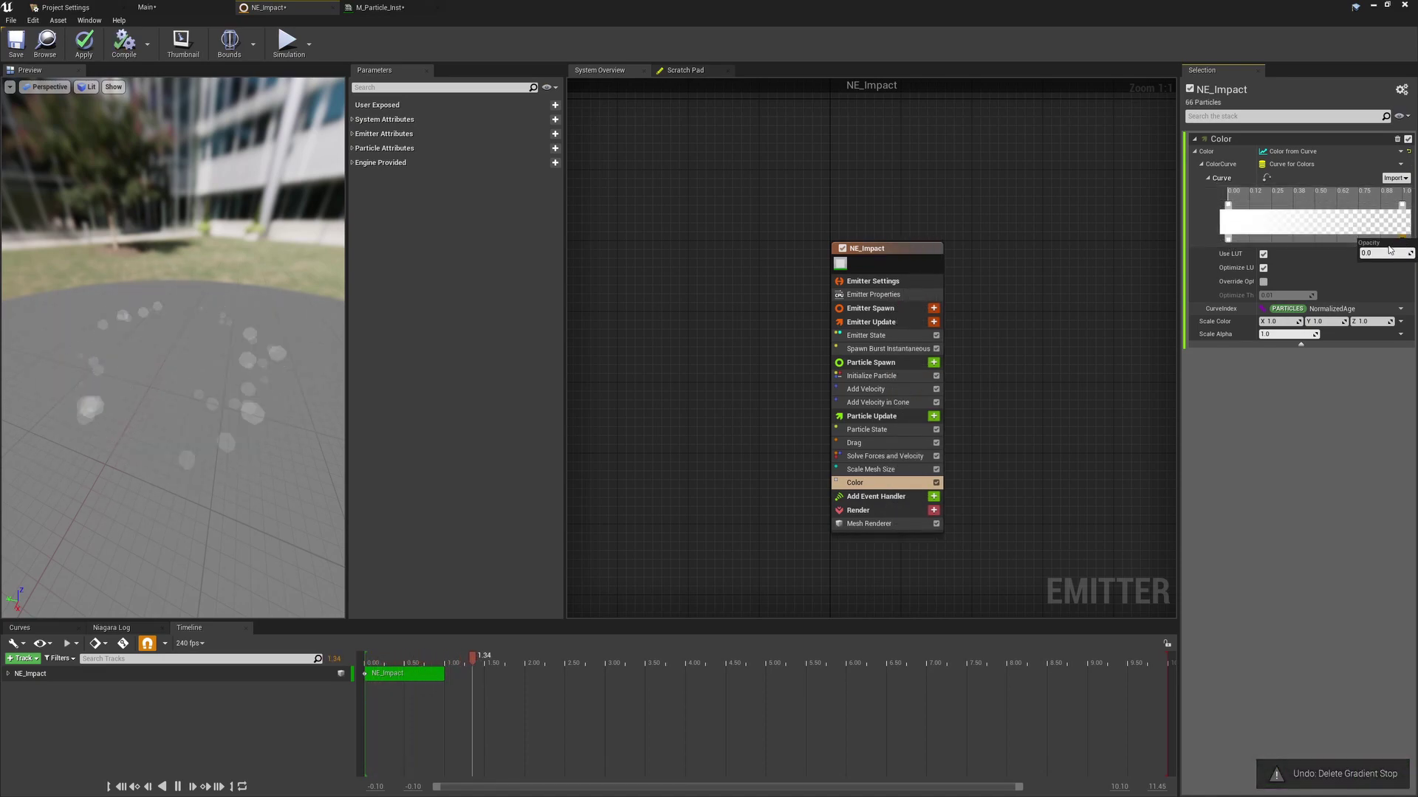
pyautogui.press('Return')
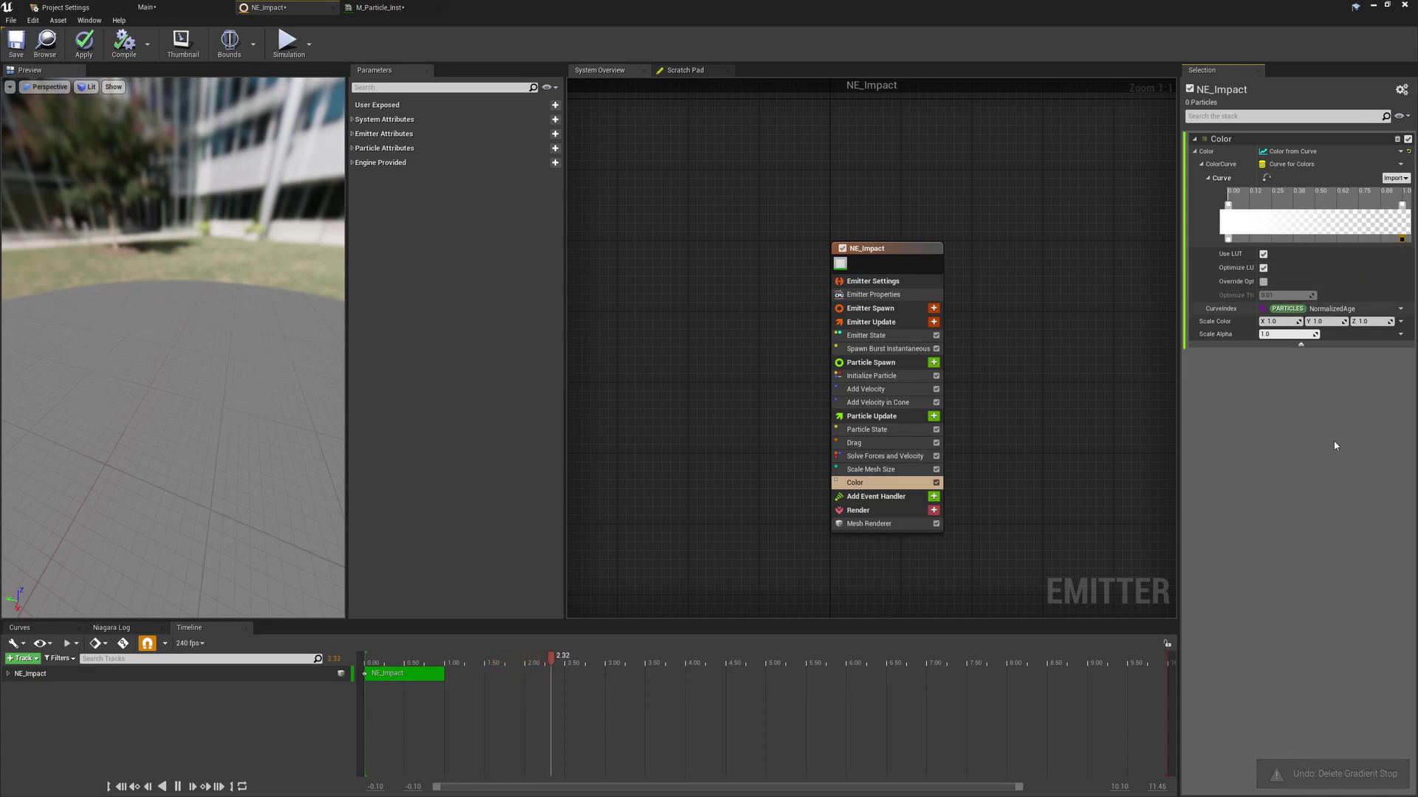
pyautogui.doubleClick(1403, 240)
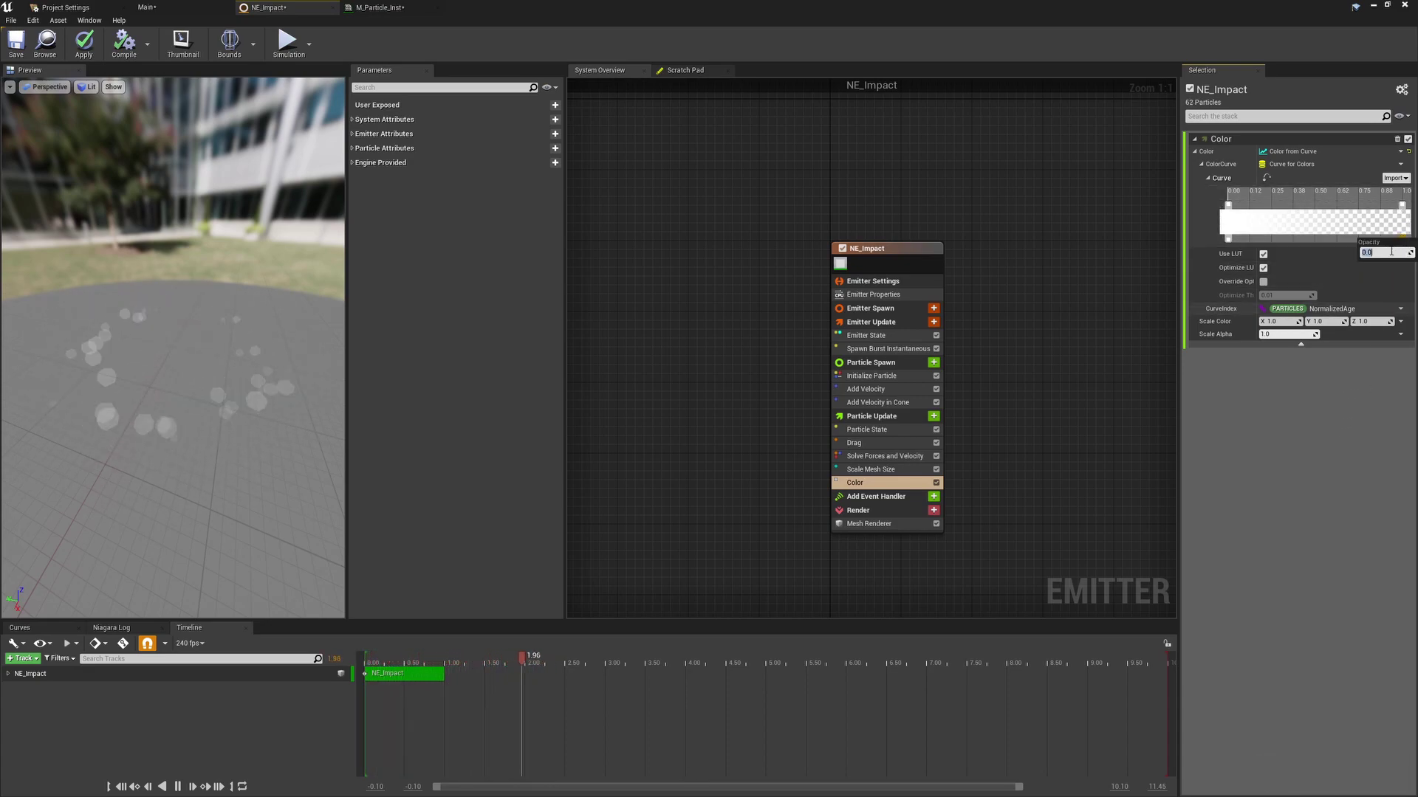
pyautogui.press('Return')
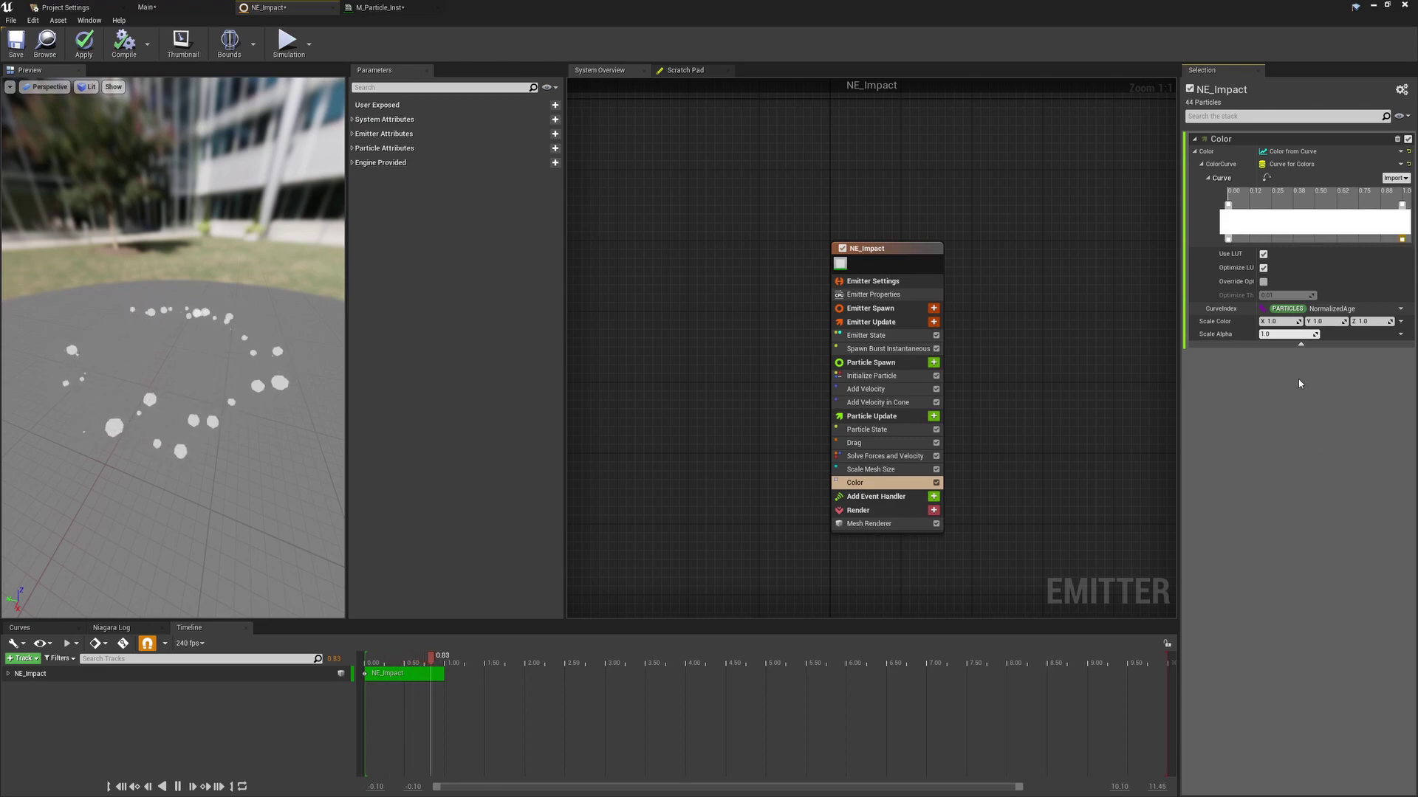
# - Recolor both the start and end color stops of the color curve to a muted blue
pyautogui.doubleClick(1228, 201)
pyautogui.click(1035, 283)
pyautogui.moveTo(1151, 337)
pyautogui.mouseDown()
pyautogui.moveTo(1150, 305)
pyautogui.moveTo(1147, 325)
pyautogui.moveTo(1198, 270)
pyautogui.mouseUp()
pyautogui.click(1157, 473)
pyautogui.doubleClick(1228, 204)
pyautogui.click(1153, 472)
pyautogui.doubleClick(1402, 203)
pyautogui.click(1213, 299)
pyautogui.moveTo(1320, 245)
pyautogui.mouseDown()
pyautogui.moveTo(1318, 324)
pyautogui.moveTo(1315, 297)
pyautogui.mouseUp()
pyautogui.press('Return')
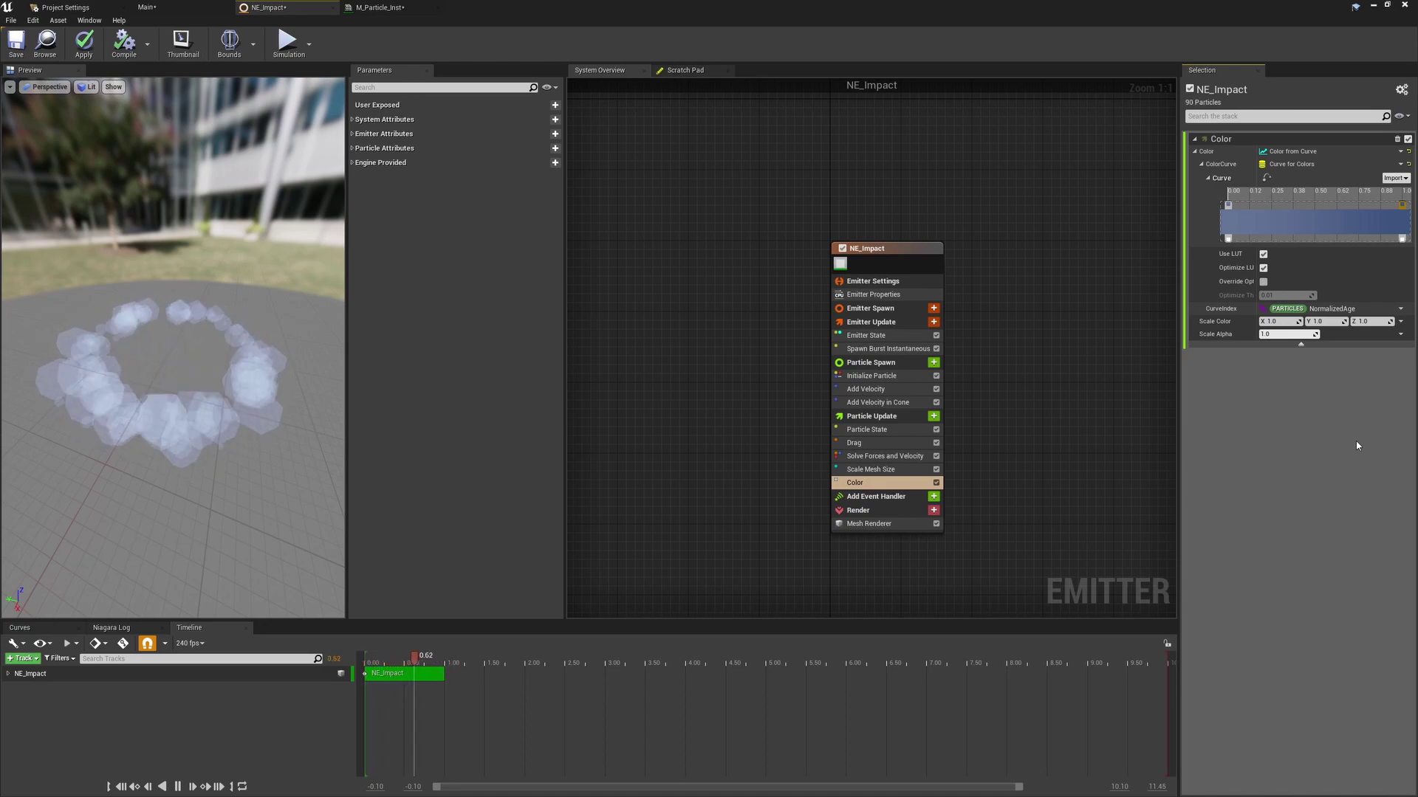
# - Drive the Color module's Scale Alpha with a Float from Curve dynamic input
pyautogui.click(1401, 334)
pyautogui.write('floatfrom')
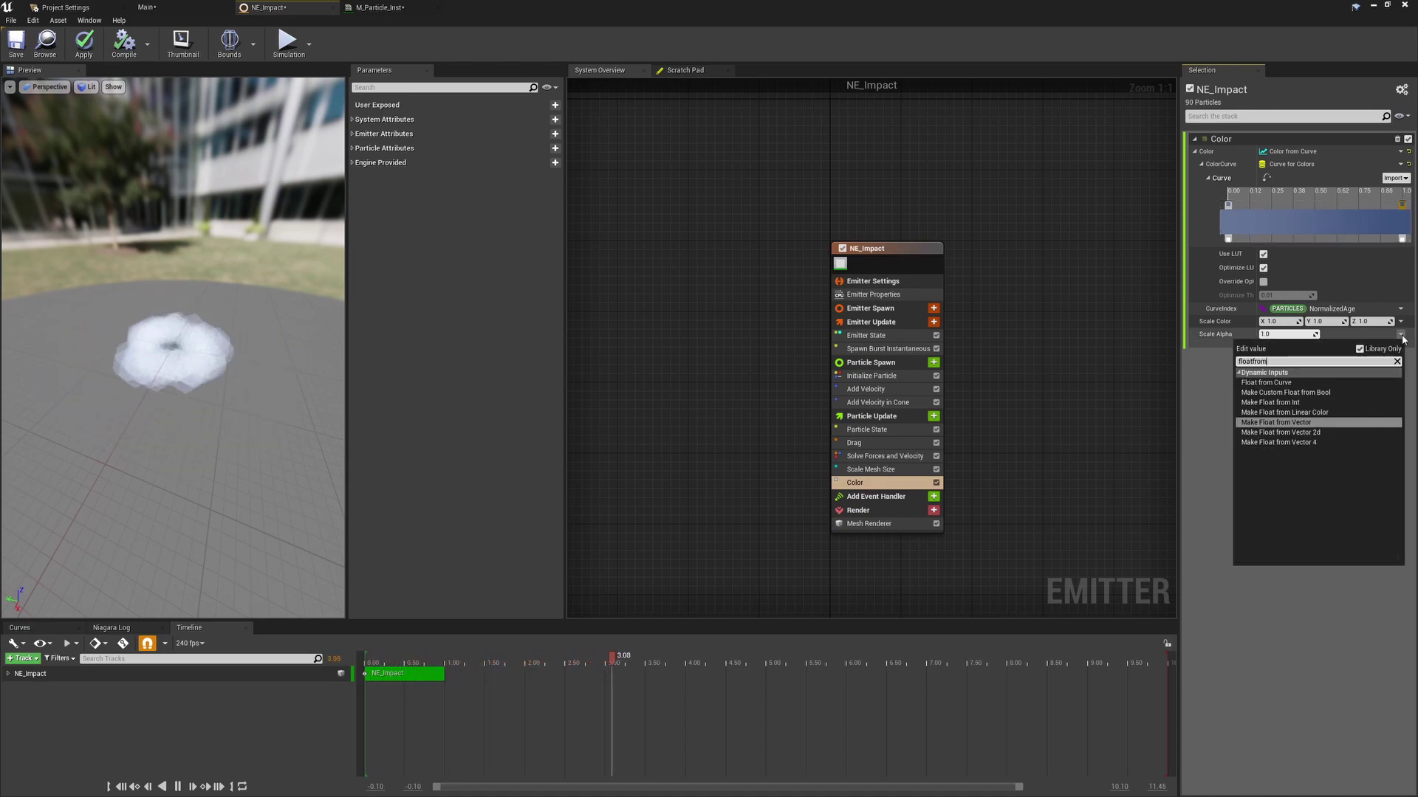
pyautogui.click(1265, 382)
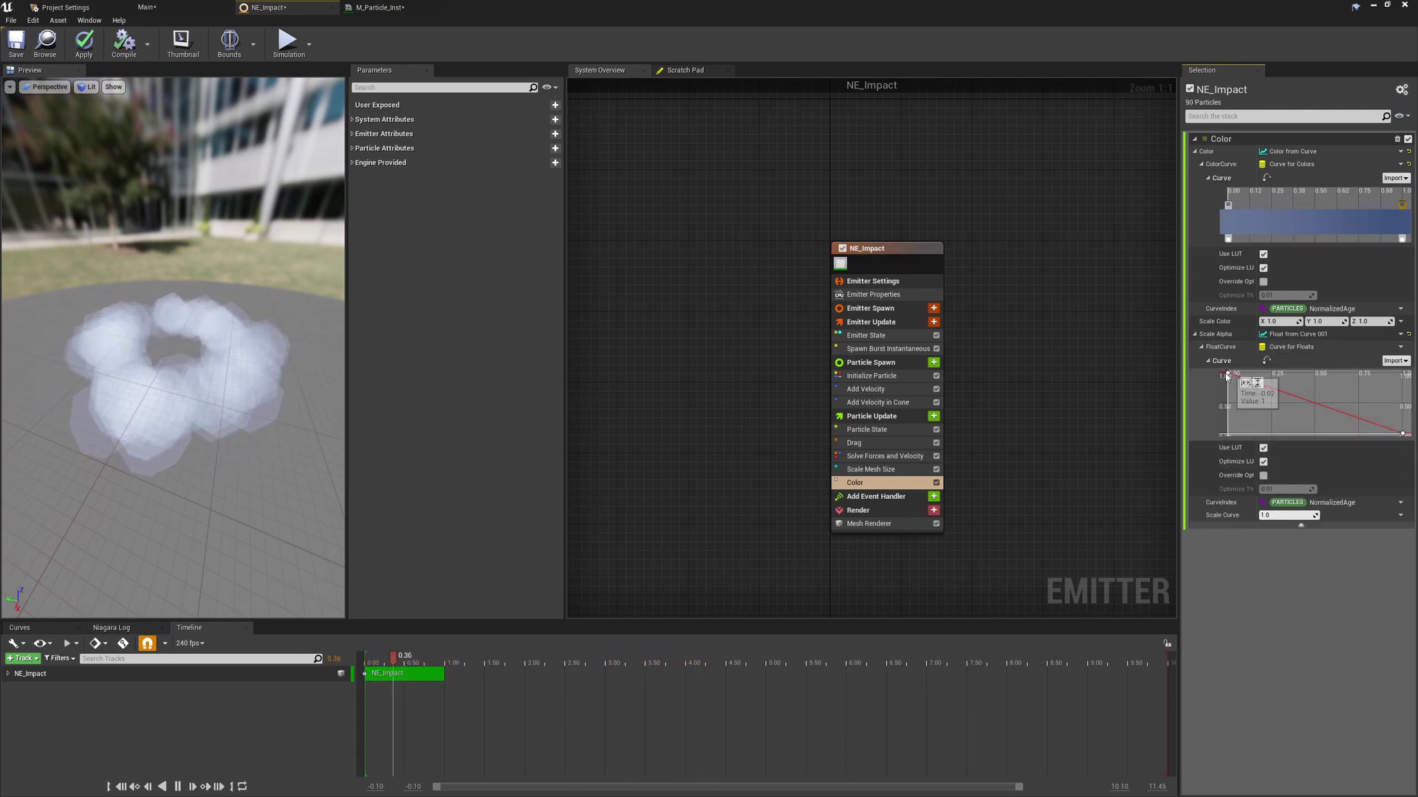
# - Set the alpha curve's keys to Auto interpolation and adjust the end key's tangent so alpha stays high before falling steeply
pyautogui.moveTo(1345, 435); pyautogui.dragTo(1345, 461)
pyautogui.scroll(-2, 1328, 433)
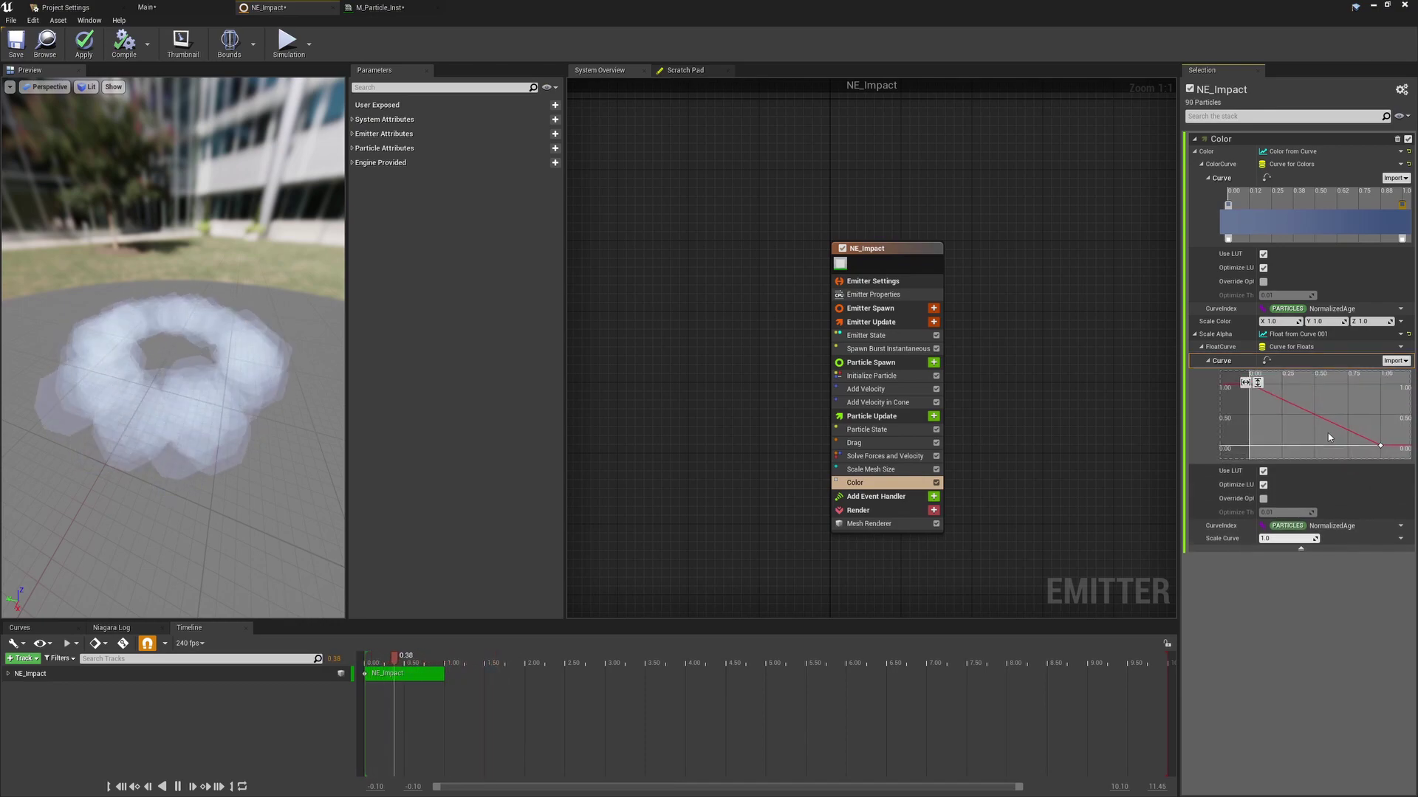
pyautogui.click(1291, 392)
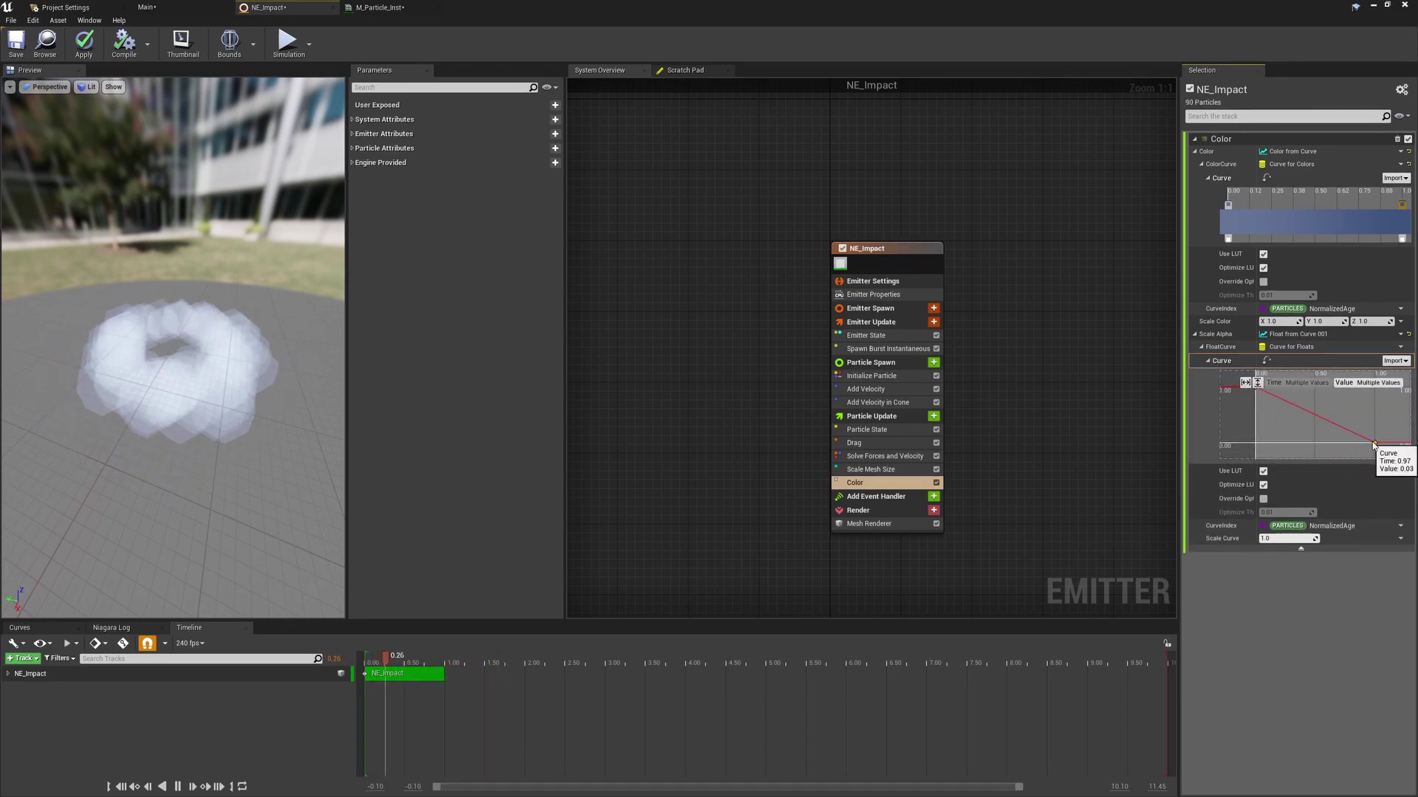
pyautogui.rightClick(1374, 446)
pyautogui.click(1378, 456)
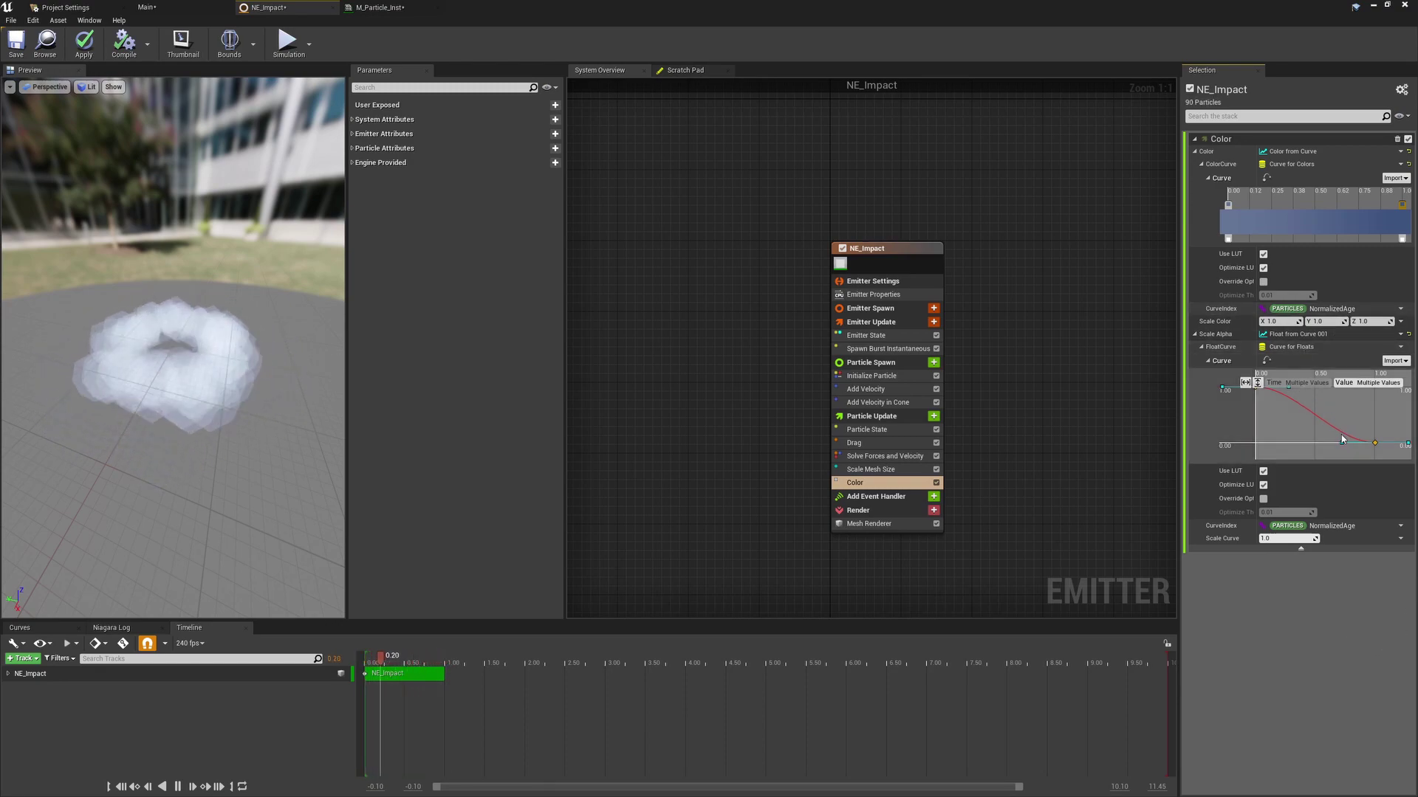
pyautogui.moveTo(1341, 442); pyautogui.dragTo(1363, 423)
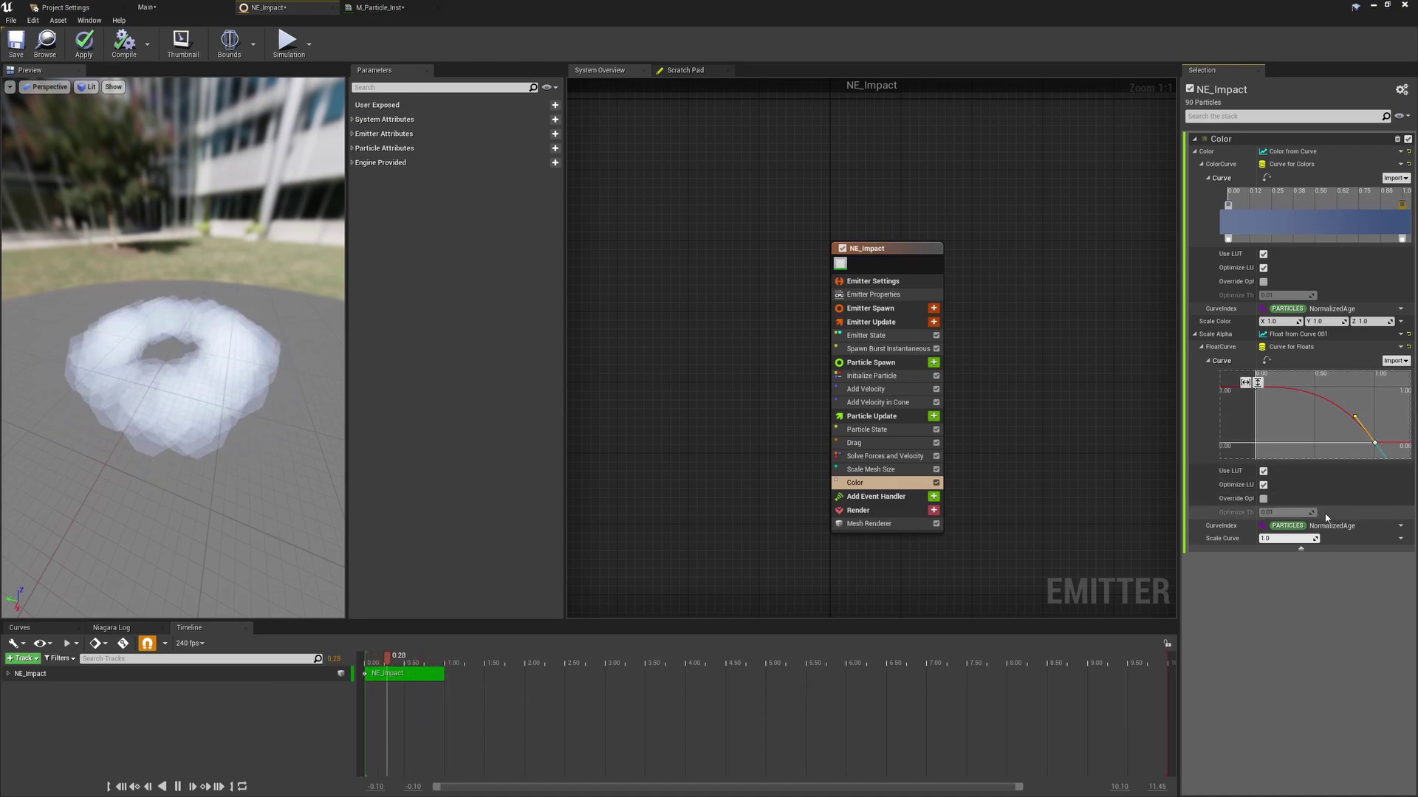
# - Lower the middle key of the Scale Mesh Size curve to about time 0.32, value 1.64
pyautogui.moveTo(188, 361); pyautogui.dragTo(188, 347)
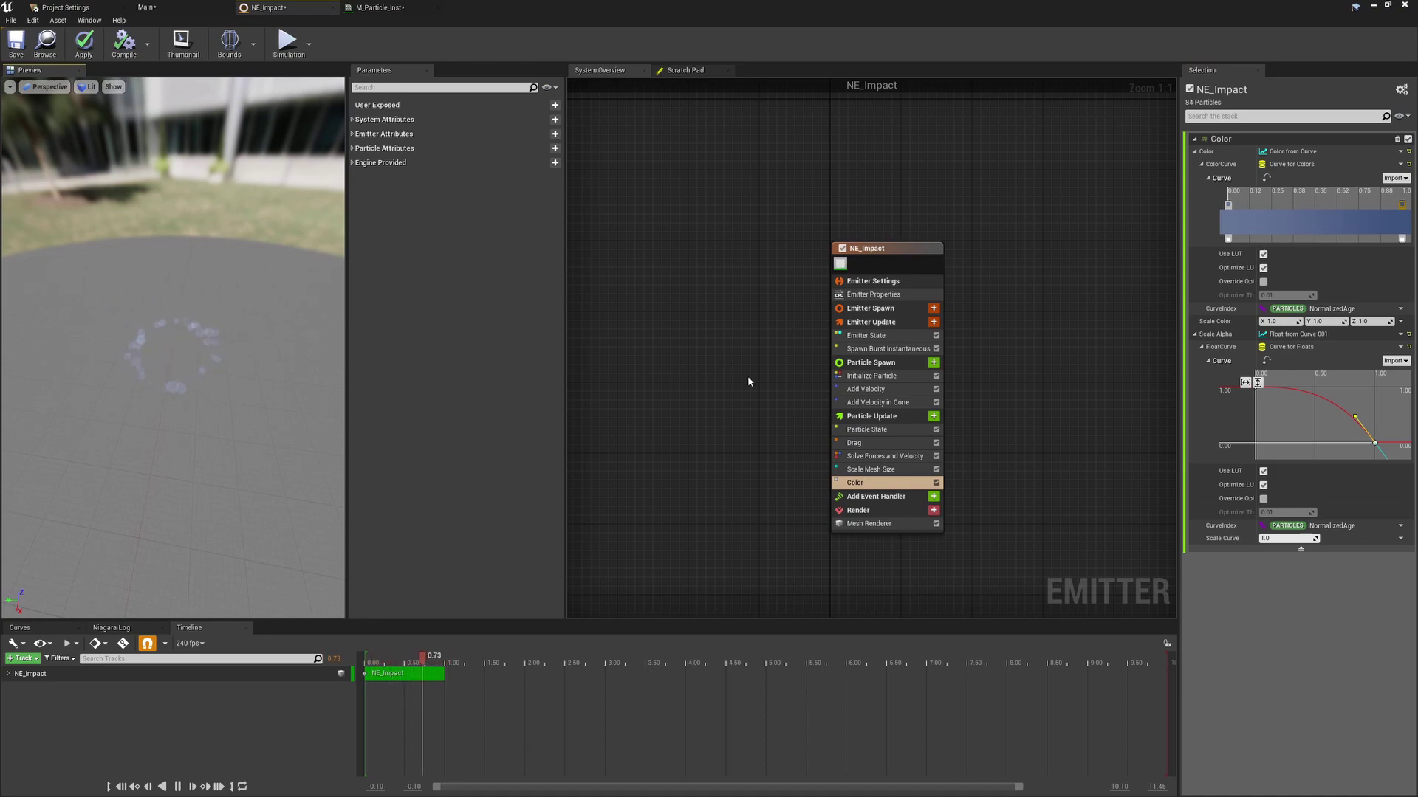
pyautogui.click(879, 469)
pyautogui.moveTo(1279, 223); pyautogui.dragTo(1276, 235)
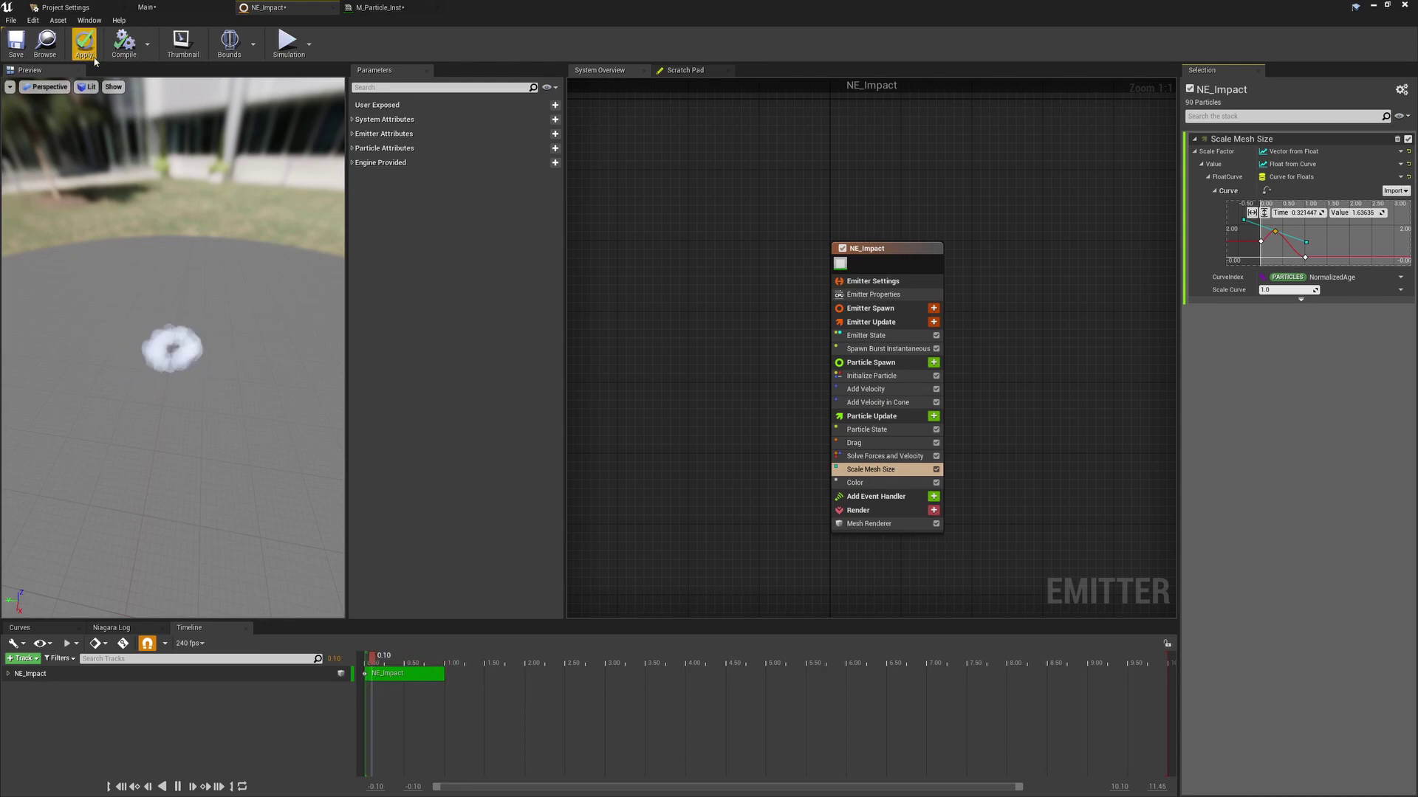
# - Turn off Show Environment in the preview scene settings and apply the changes to the NE_Impact emitter
pyautogui.click(89, 20)
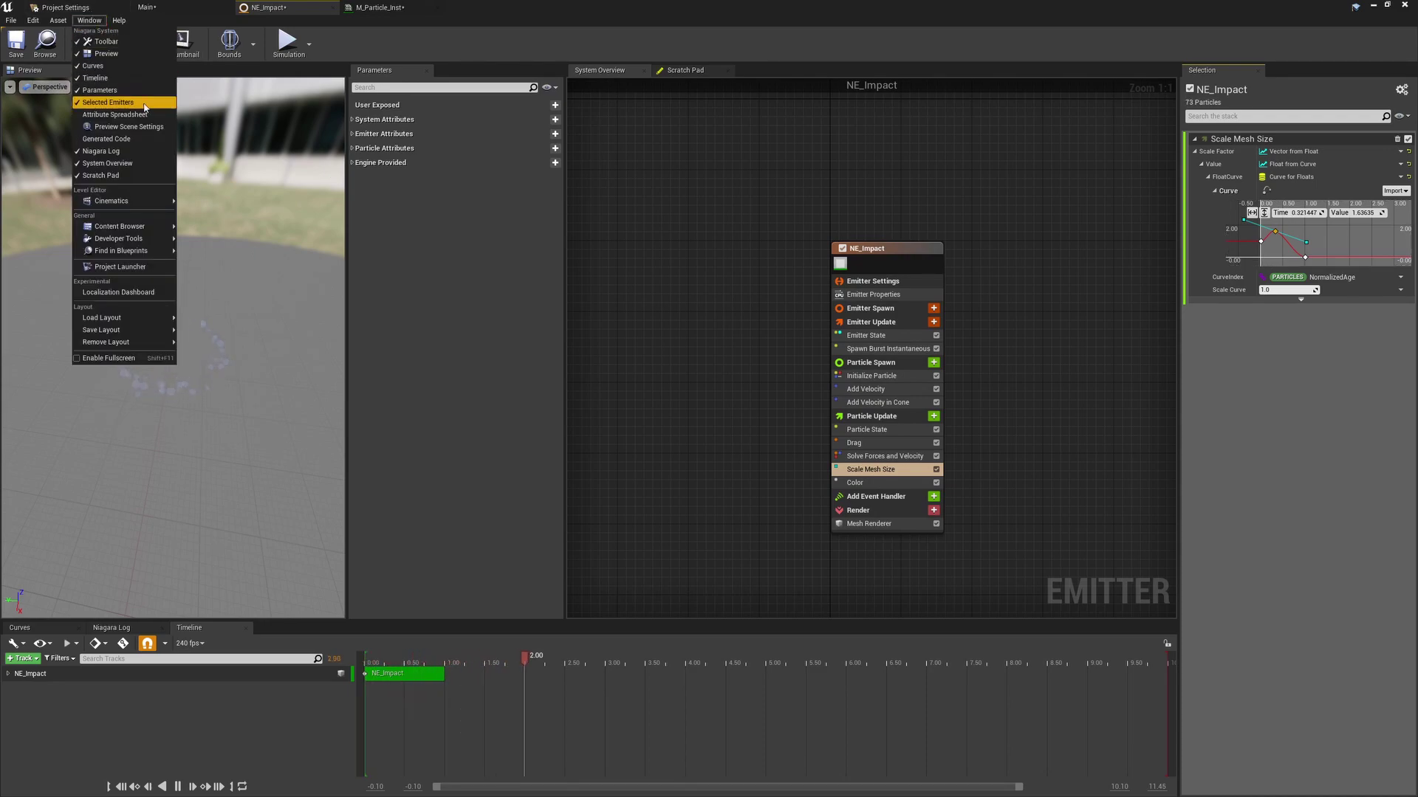
pyautogui.click(130, 127)
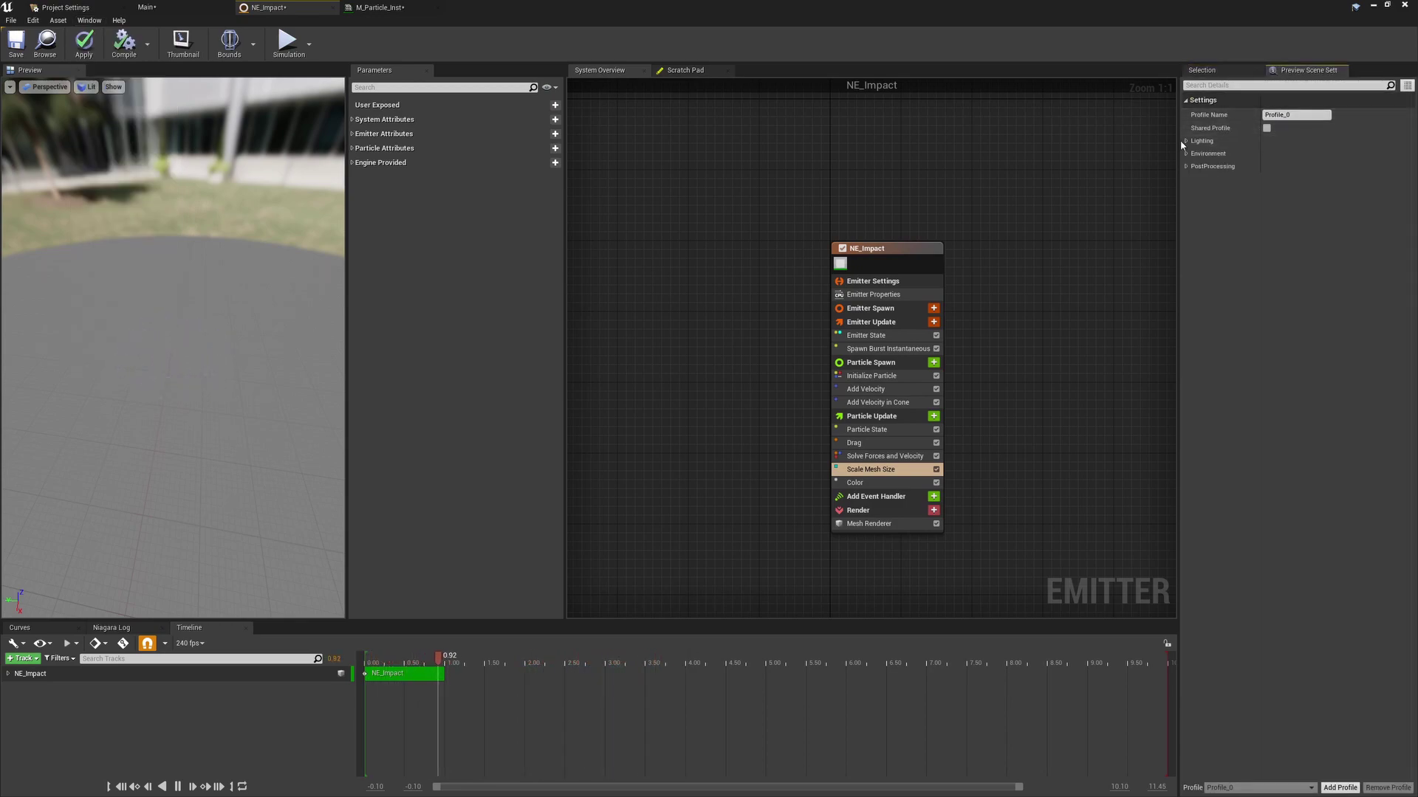
pyautogui.click(1186, 154)
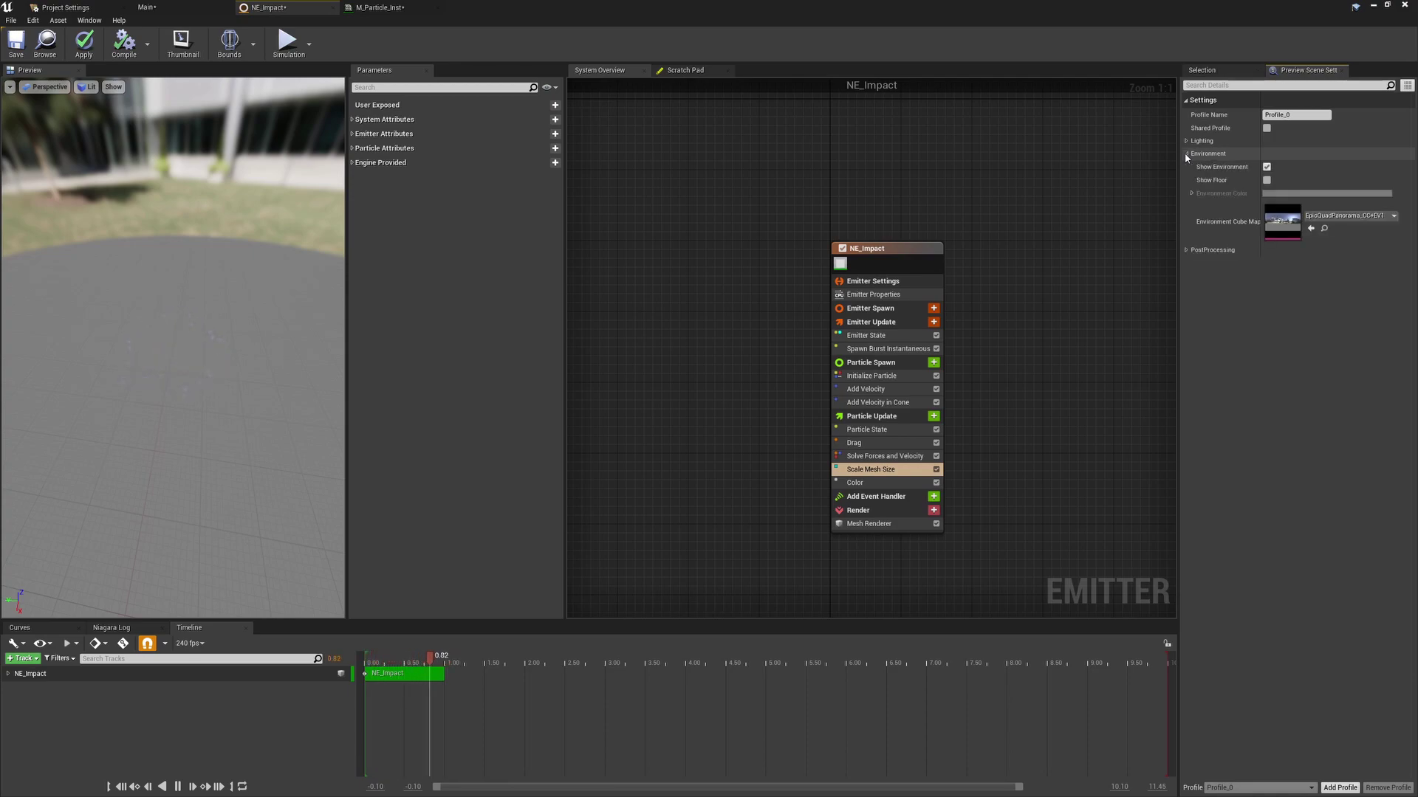
pyautogui.click(1266, 167)
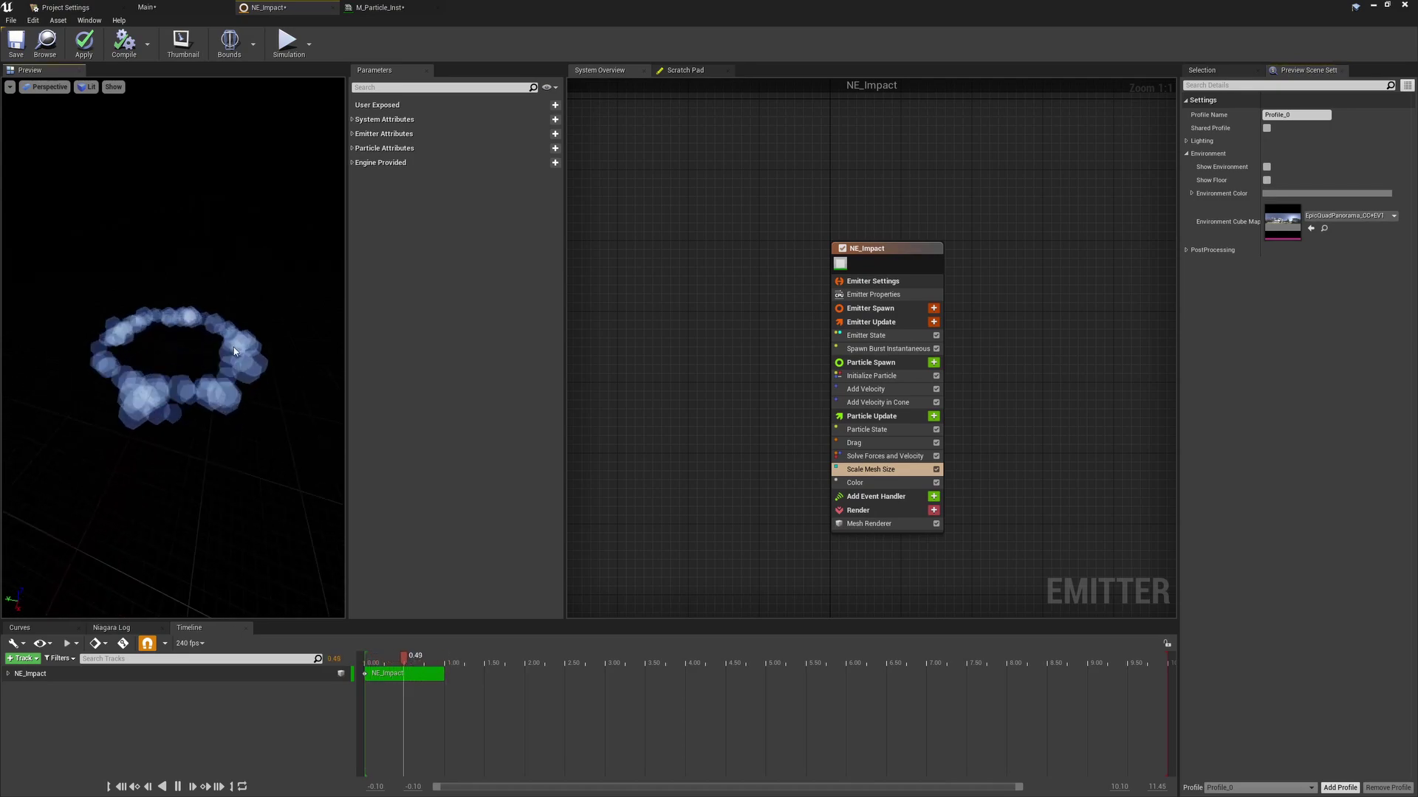
pyautogui.click(86, 49)
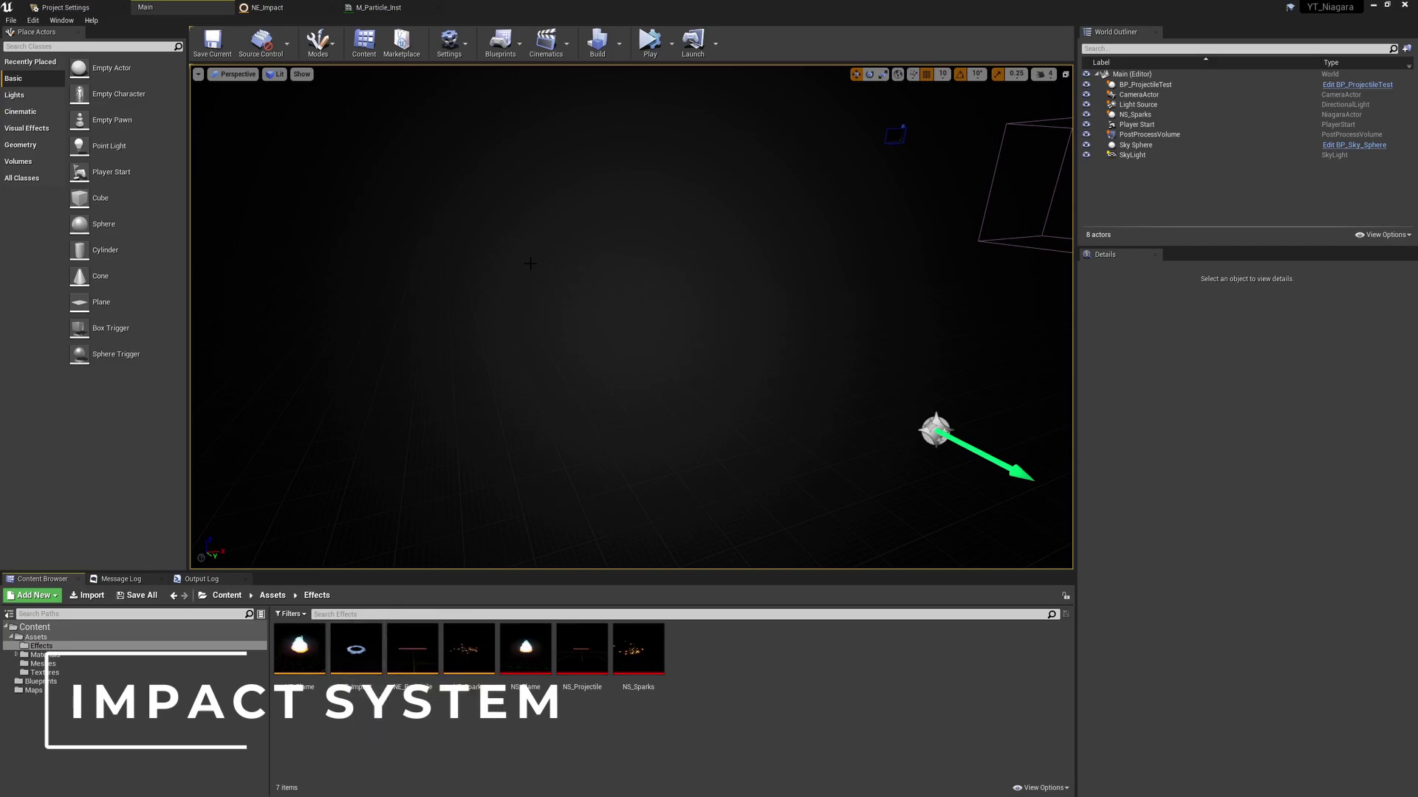
# - Create a Niagara system from the NE_Impact emitter, name it NS_Impact and open it
pyautogui.rightClick(361, 649)
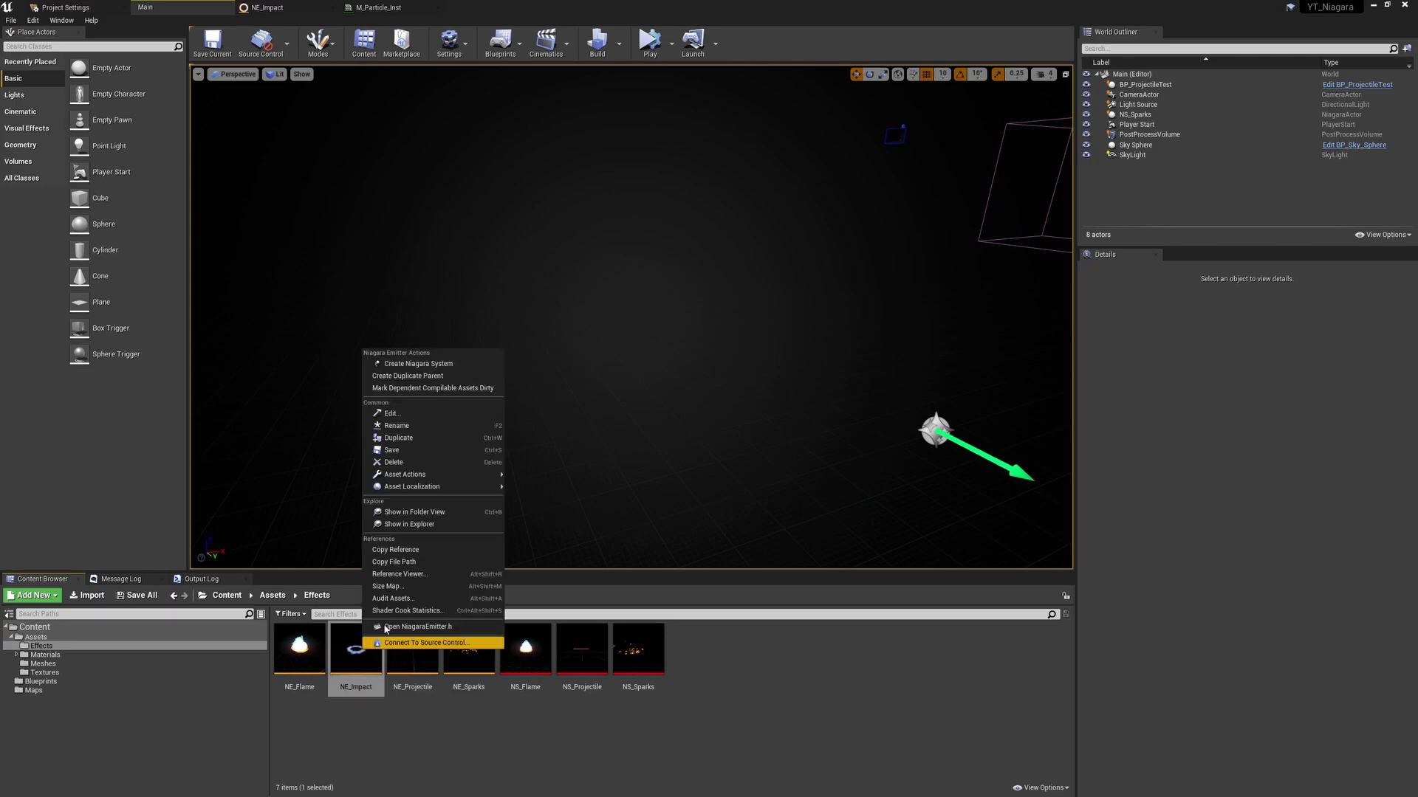
pyautogui.click(464, 369)
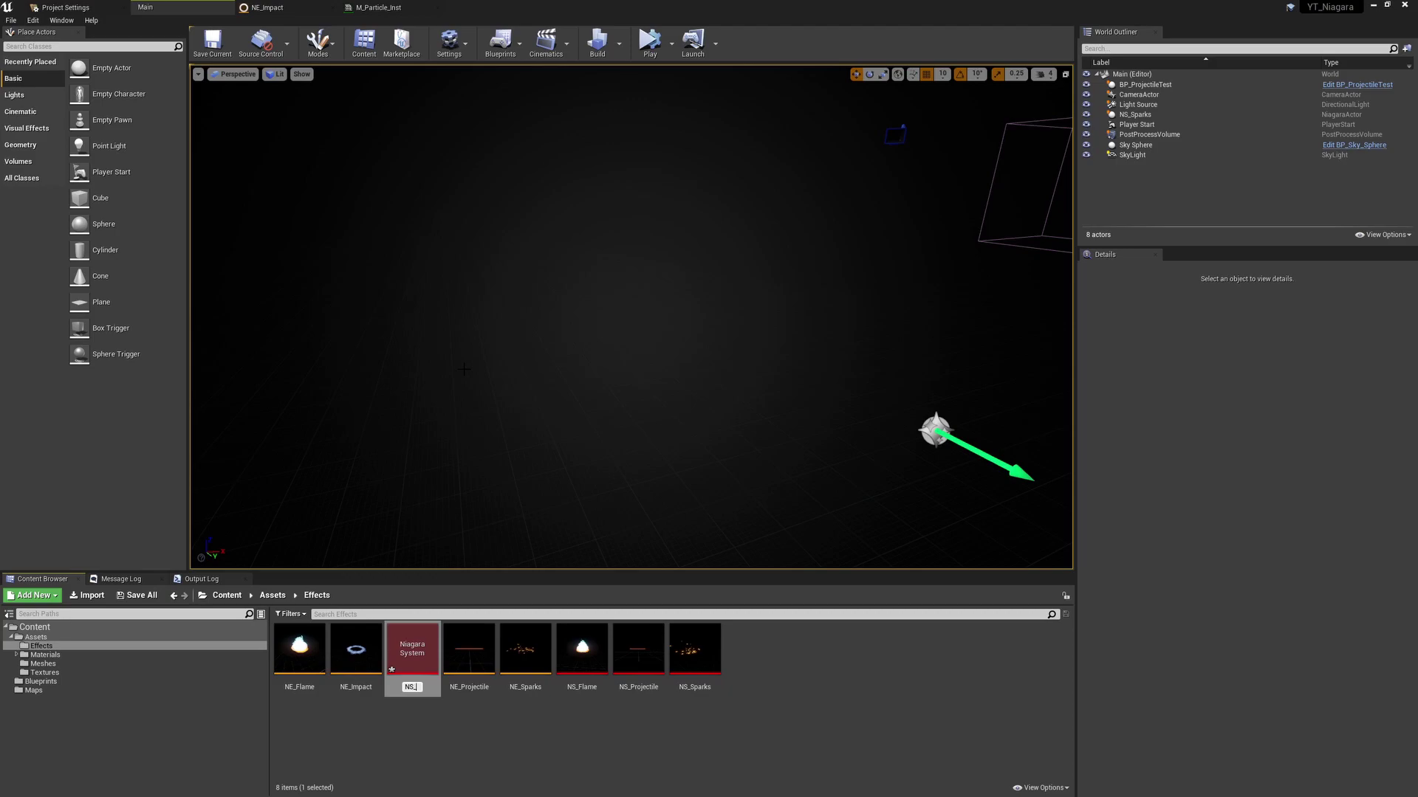
pyautogui.press('Return')
pyautogui.press('Return')
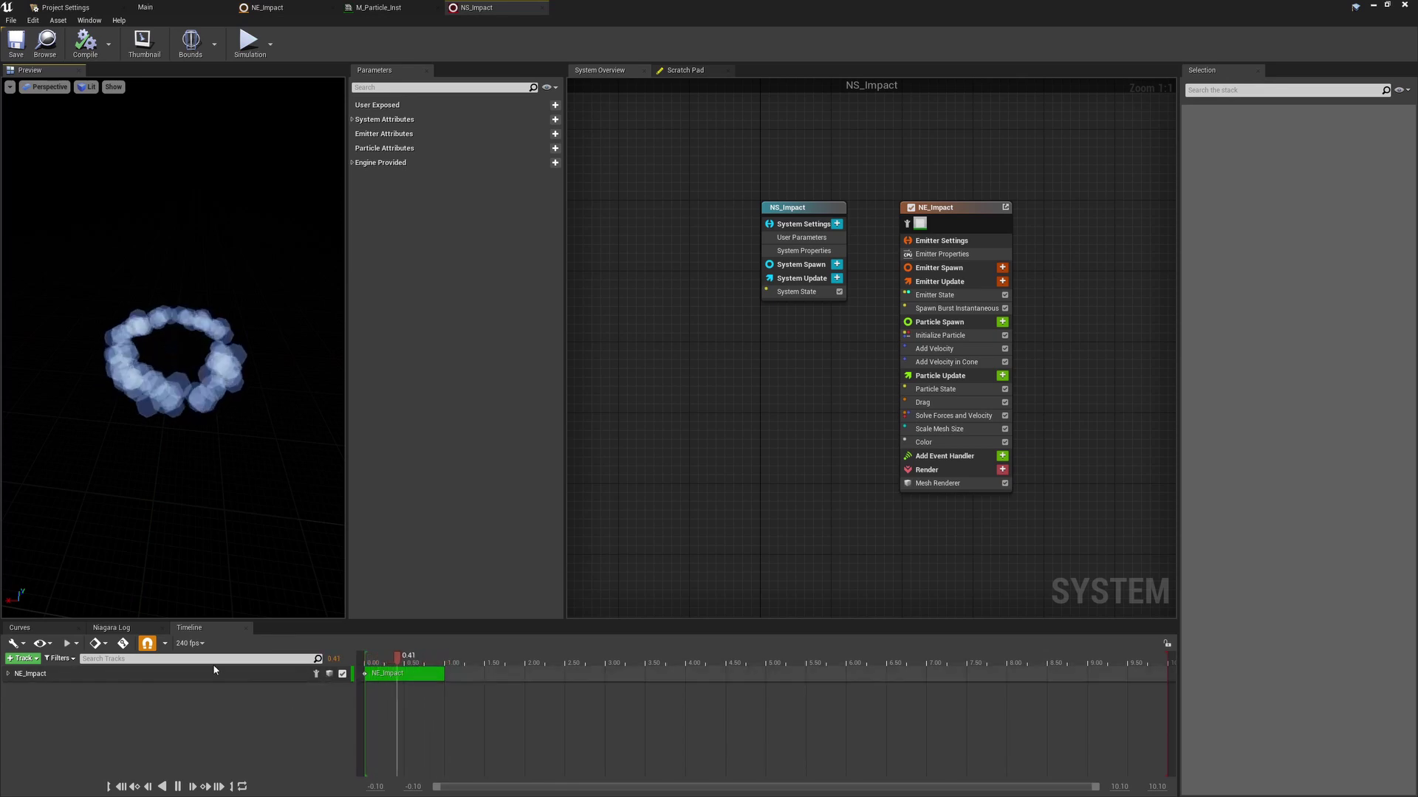
# - Add a second instance of the NE_Impact emitter to the NS_Impact system
pyautogui.rightClick(292, 701)
pyautogui.moveTo(296, 705)
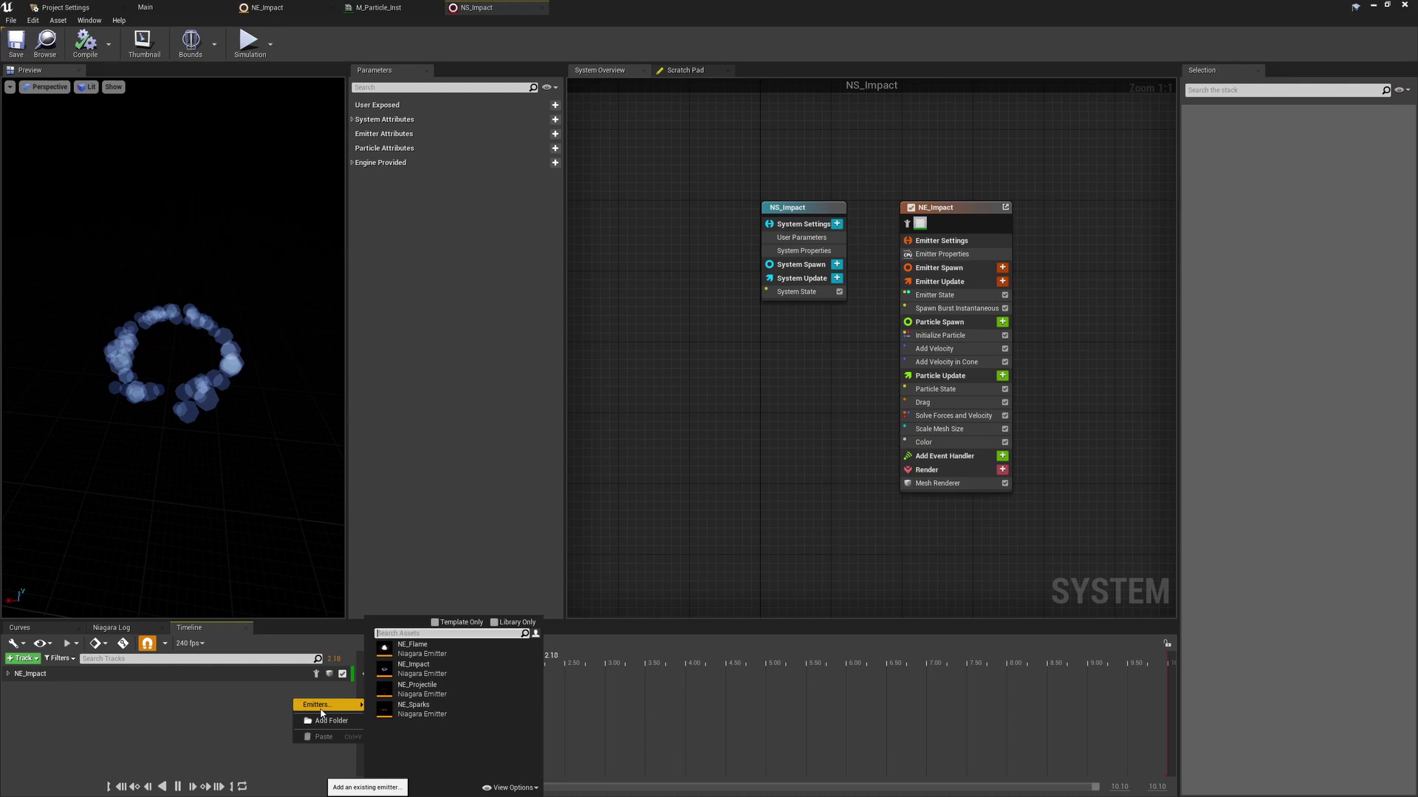
pyautogui.click(436, 669)
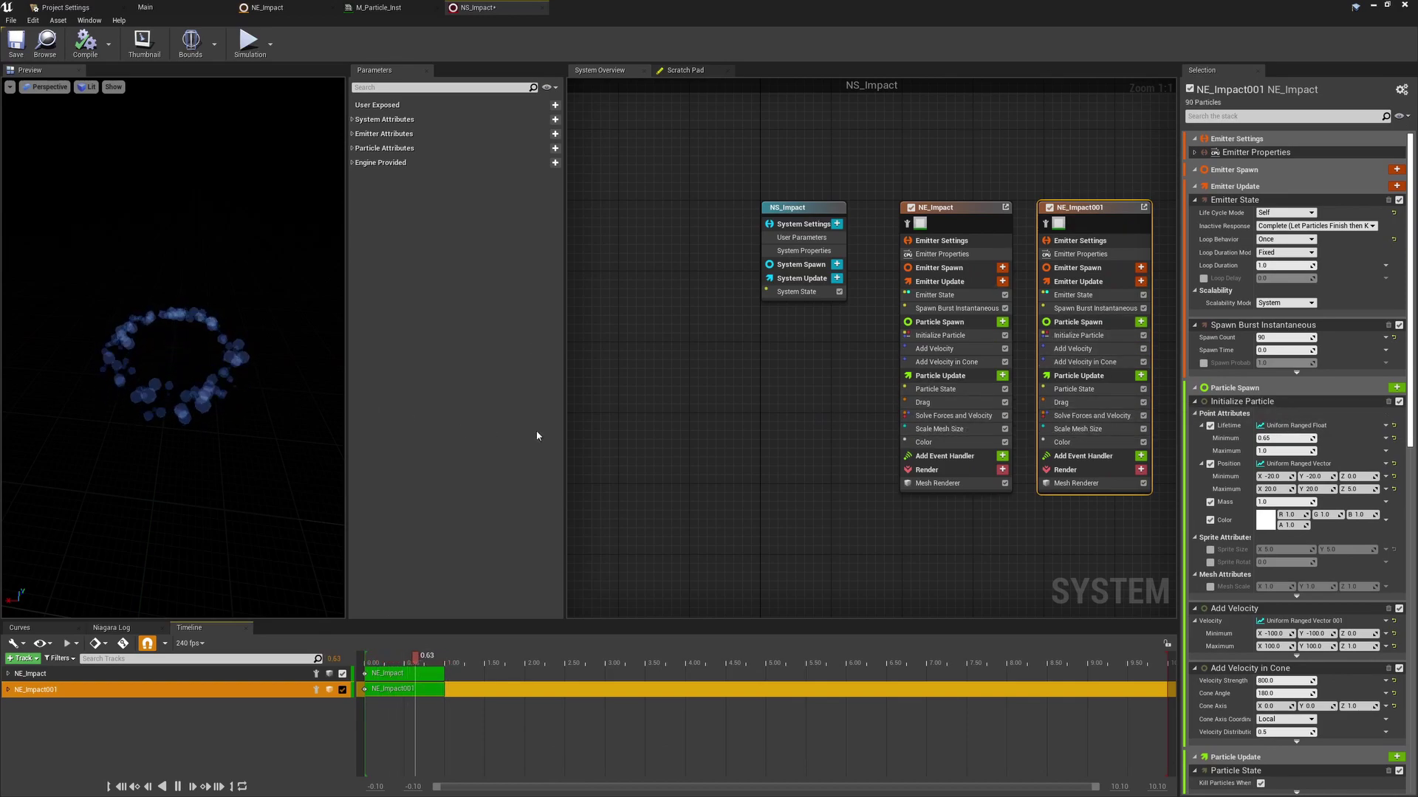
# - Set the Cone Axis of the second emitter's Add Velocity in Cone module to X 1, Z 0
pyautogui.click(1072, 362)
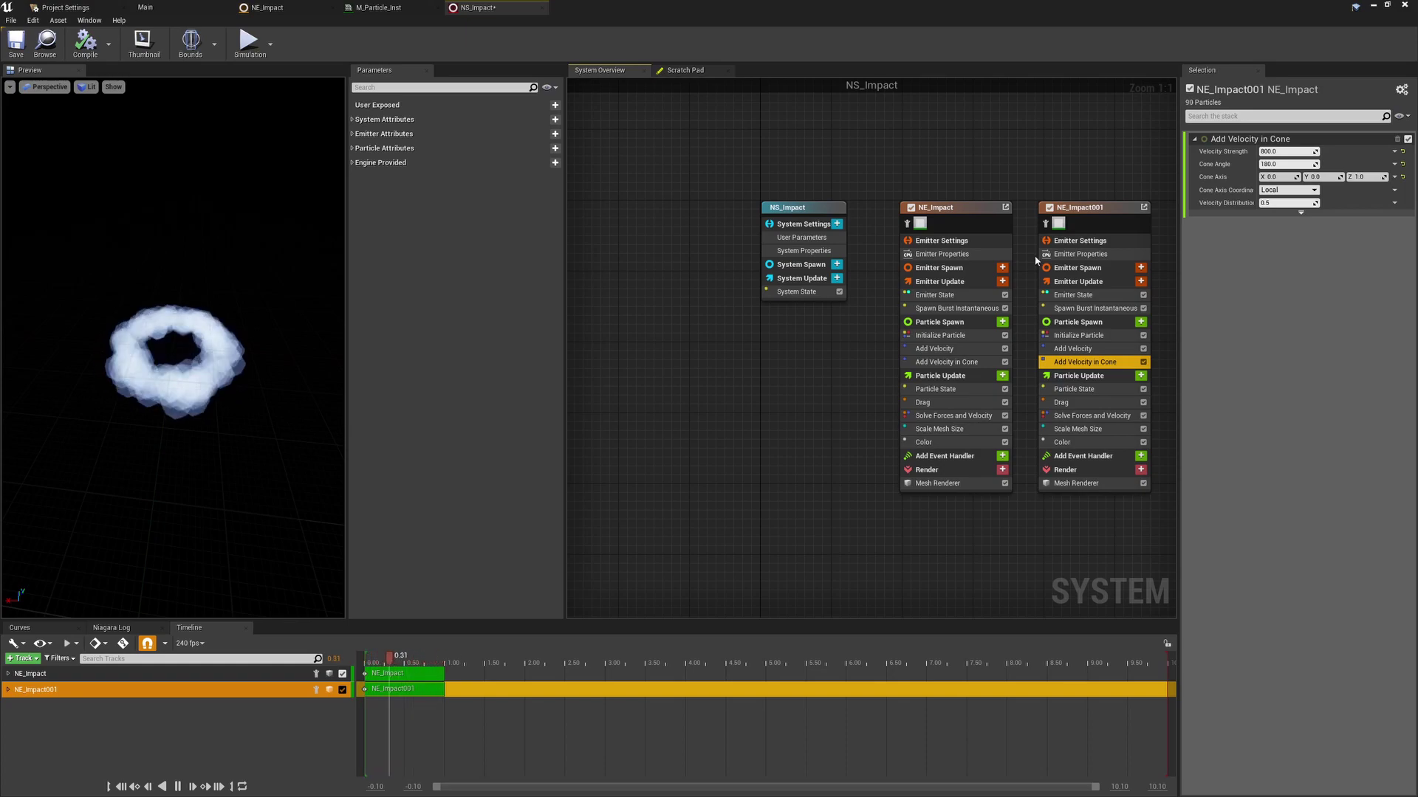
pyautogui.click(1365, 177)
pyautogui.write('0')
pyautogui.press('Return')
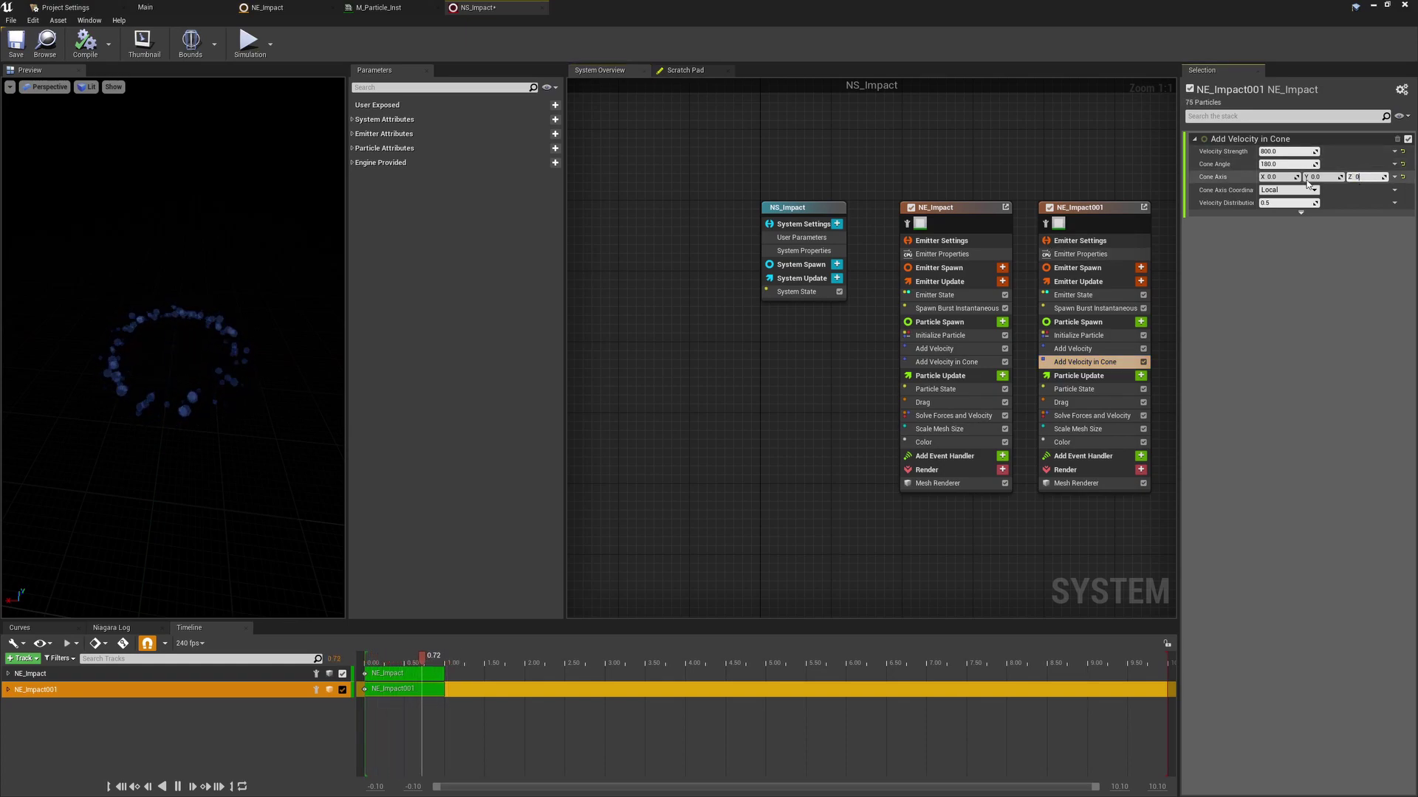
pyautogui.click(1294, 177)
pyautogui.write('1')
pyautogui.press('Return')
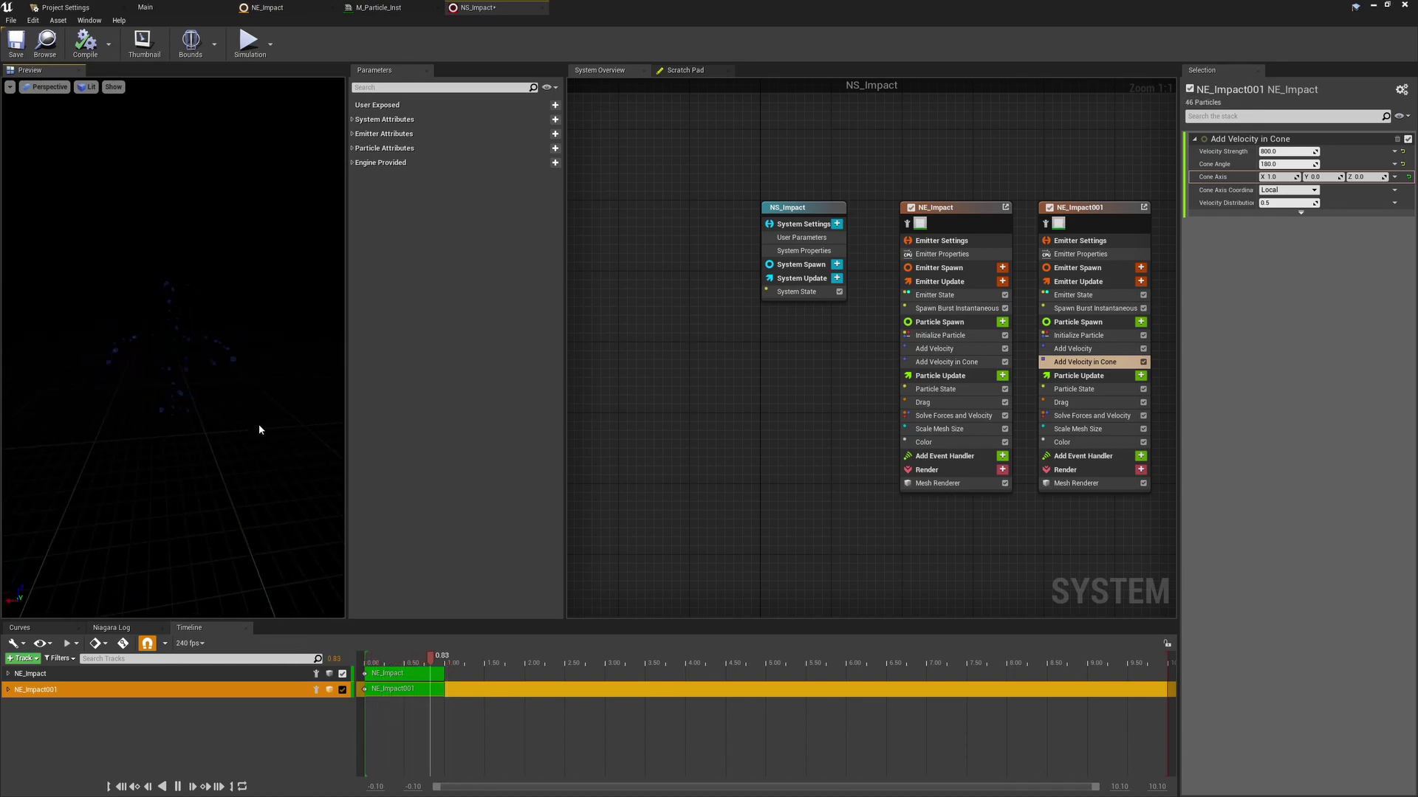
# - Recolor the start stop of the second emitter's color curve to a muted red, about R 0.297, G 0.103, B 0.079
pyautogui.click(1061, 443)
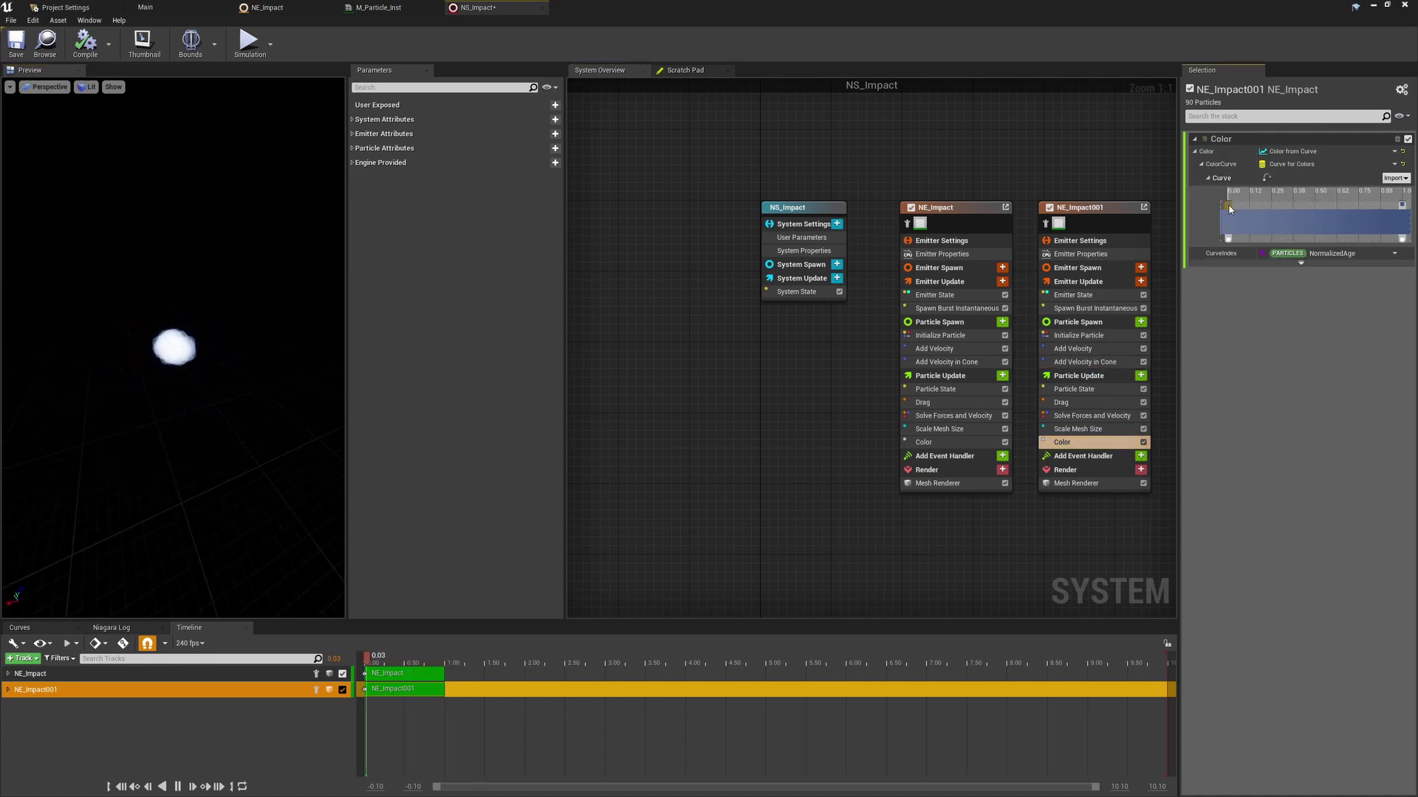
pyautogui.doubleClick(1228, 206)
pyautogui.click(1094, 304)
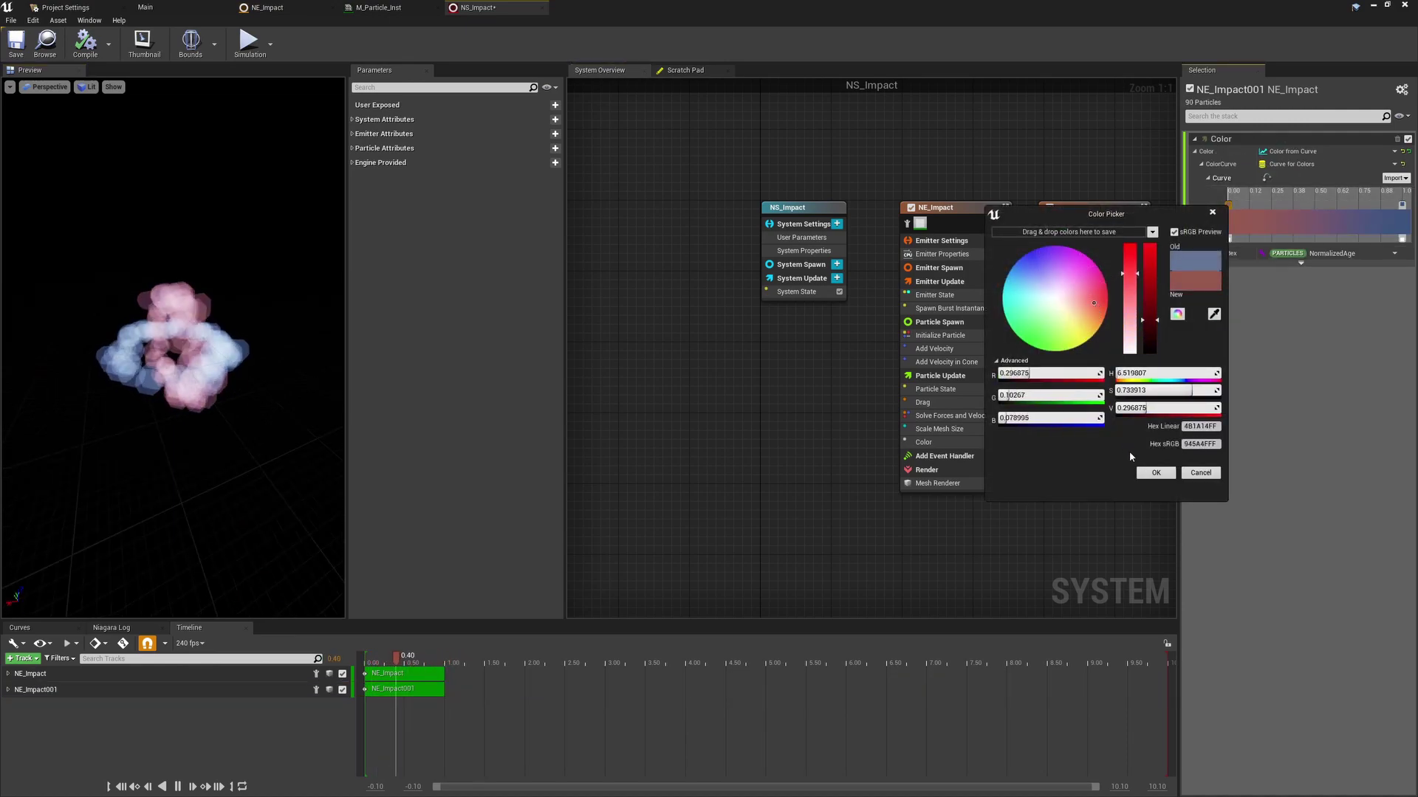
pyautogui.click(1155, 473)
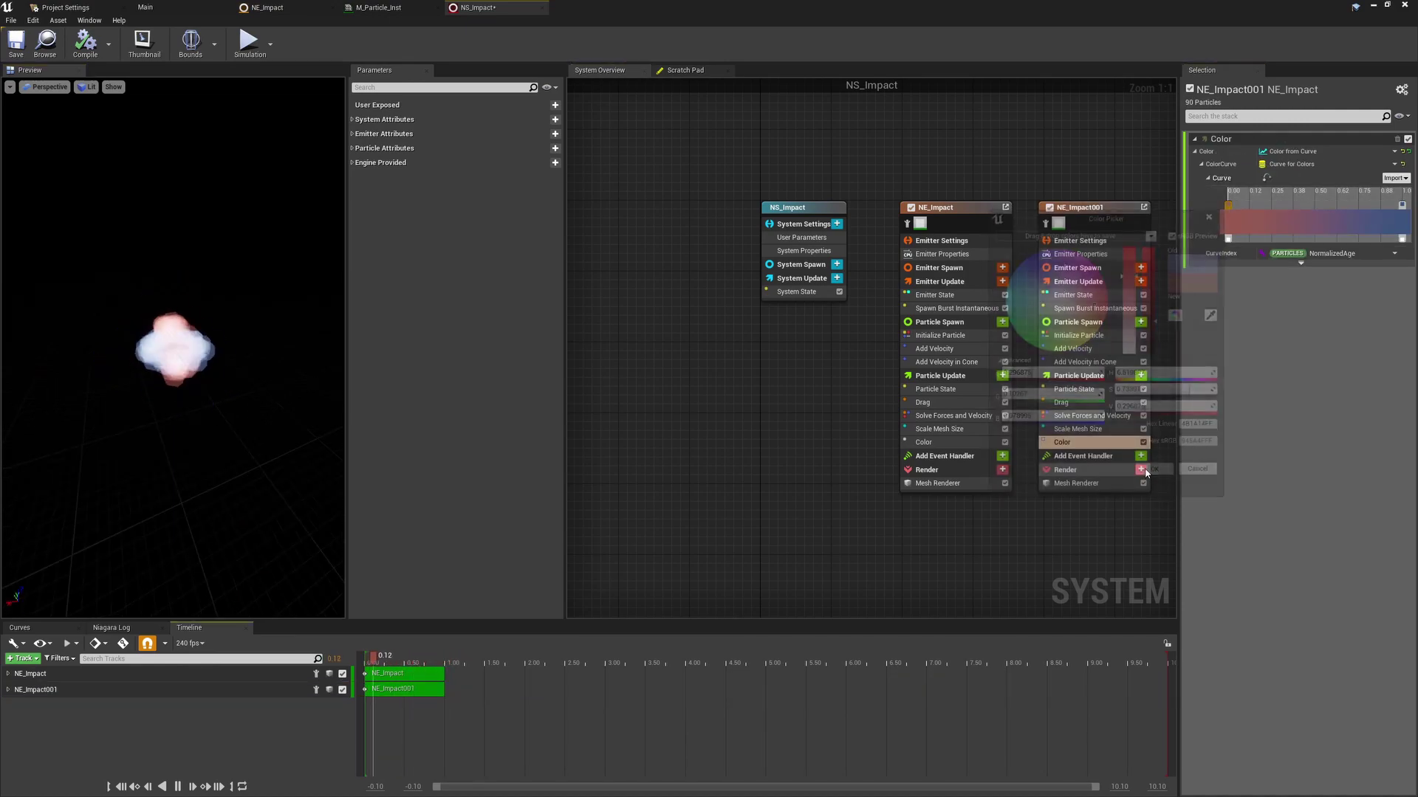
# - Recolor the end stop of the second emitter's color curve to a dark orange-brown
pyautogui.doubleClick(1401, 204)
pyautogui.moveTo(1248, 297); pyautogui.dragTo(1284, 316)
pyautogui.click(1322, 473)
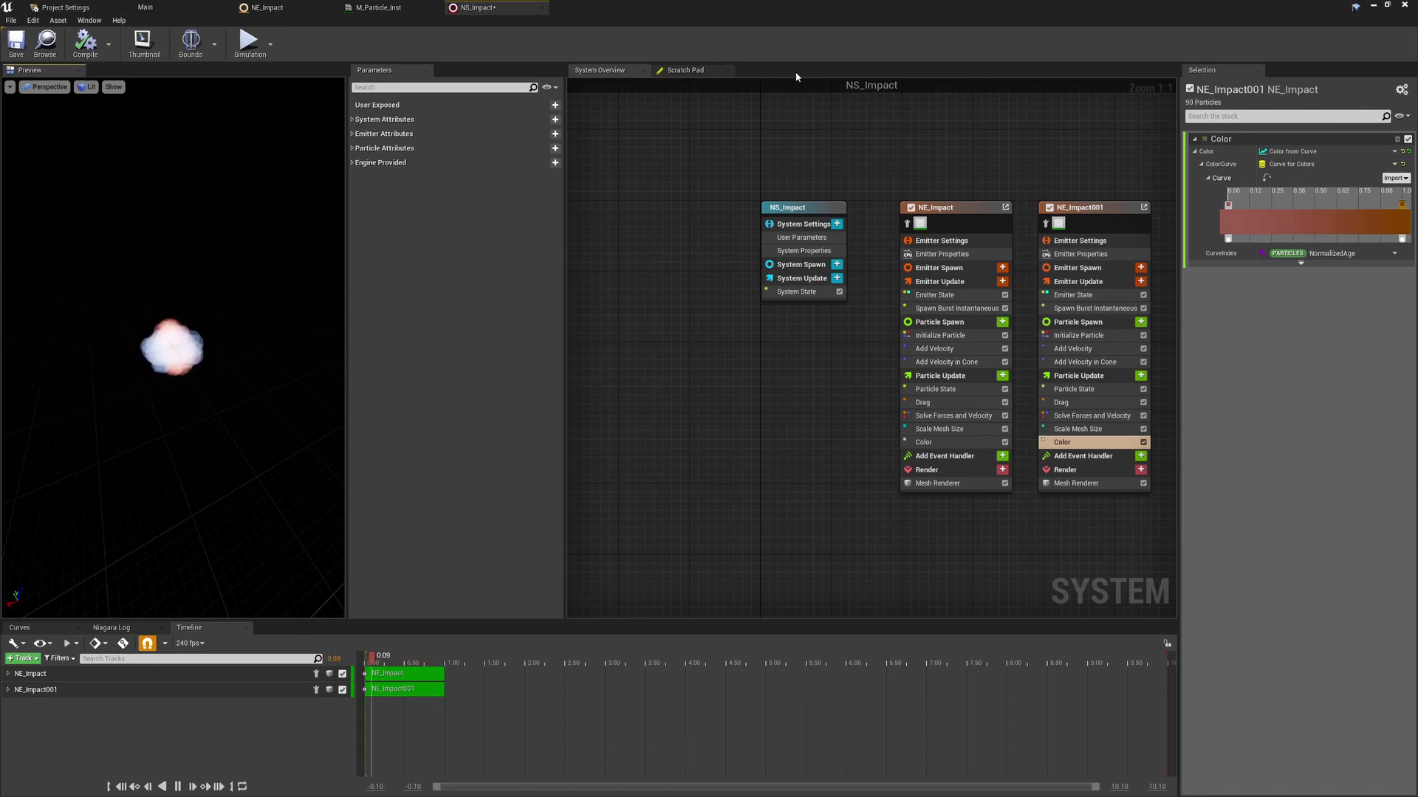
# - Delete the second NE_Impact emitter instance, NE_Impact001, from the NS_Impact system
pyautogui.click(145, 6)
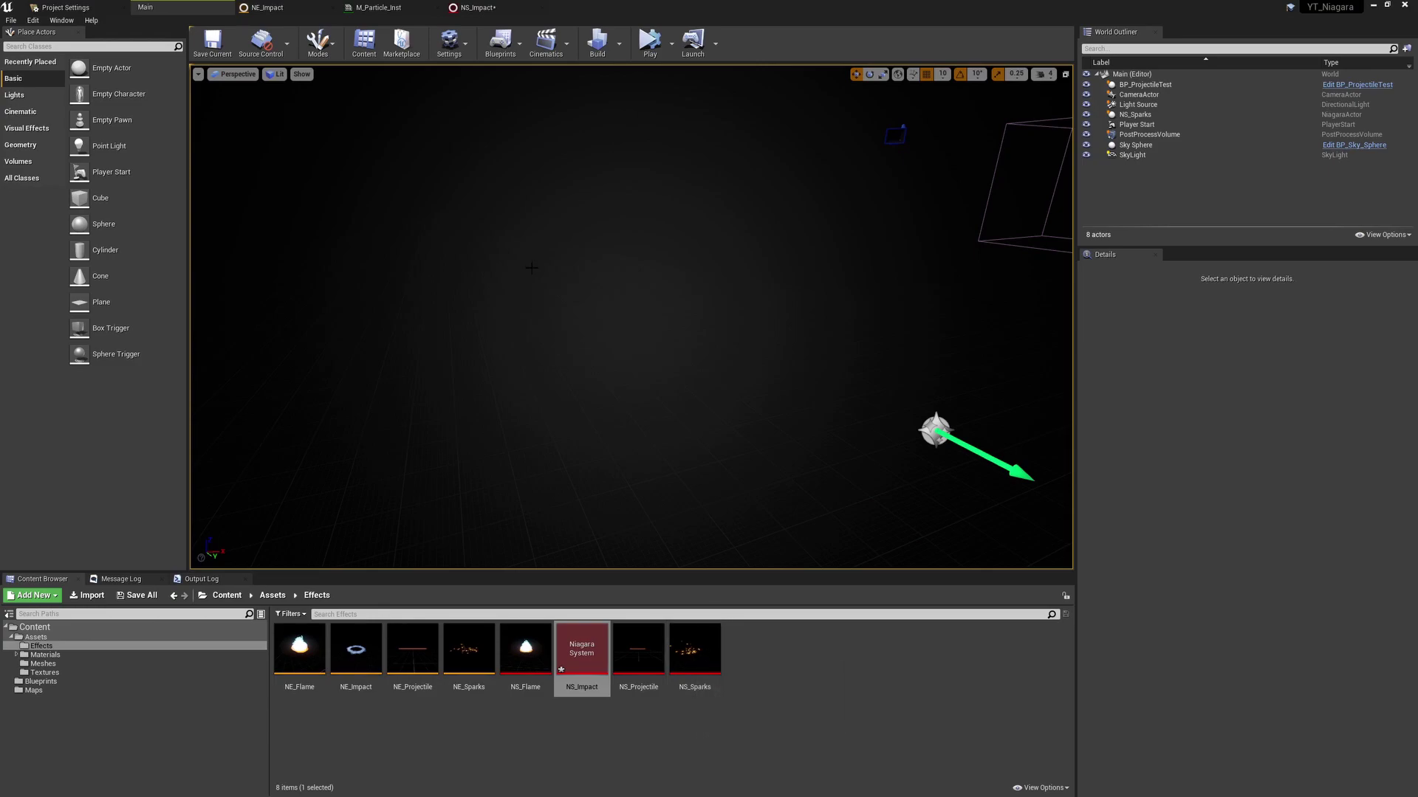
pyautogui.click(493, 9)
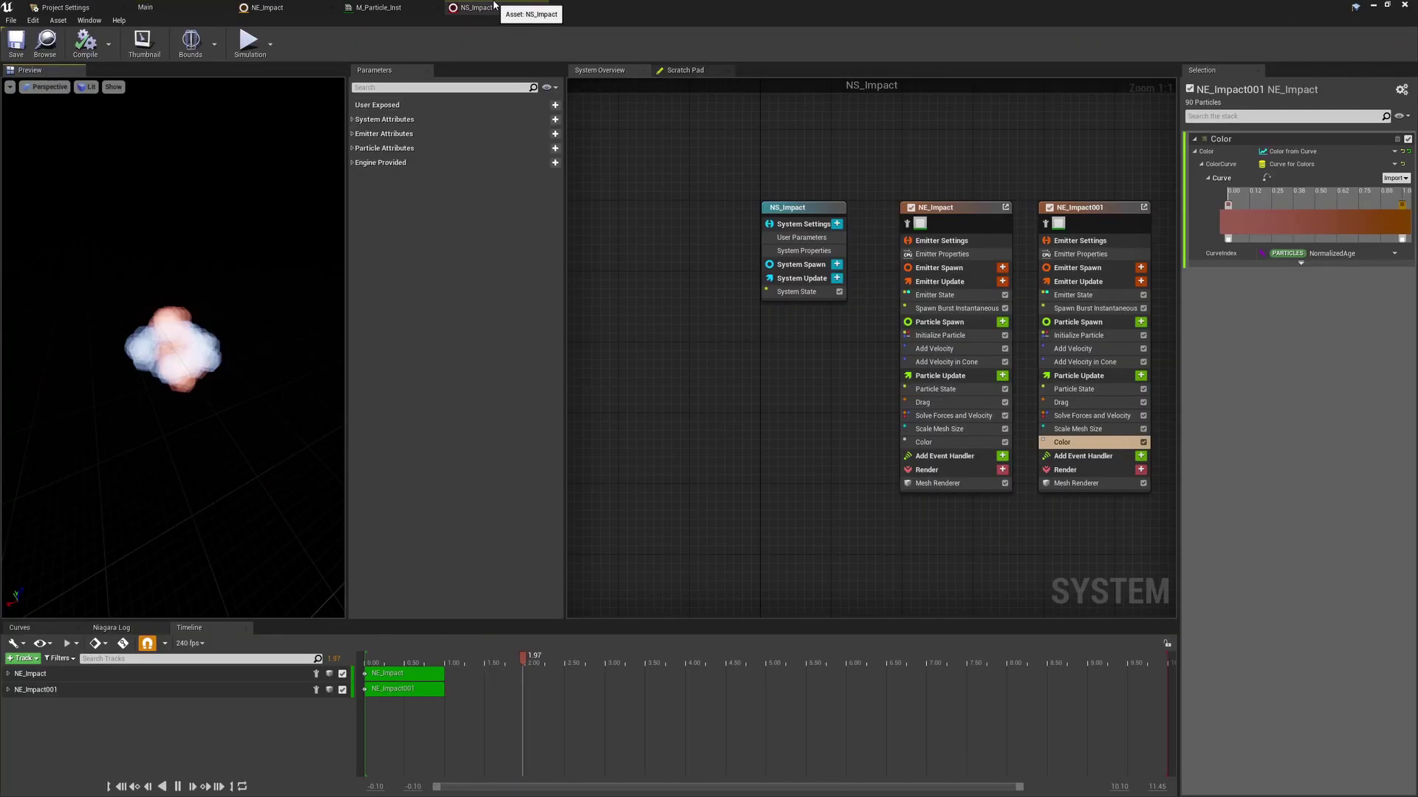
pyautogui.click(1092, 207)
pyautogui.press('Delete')
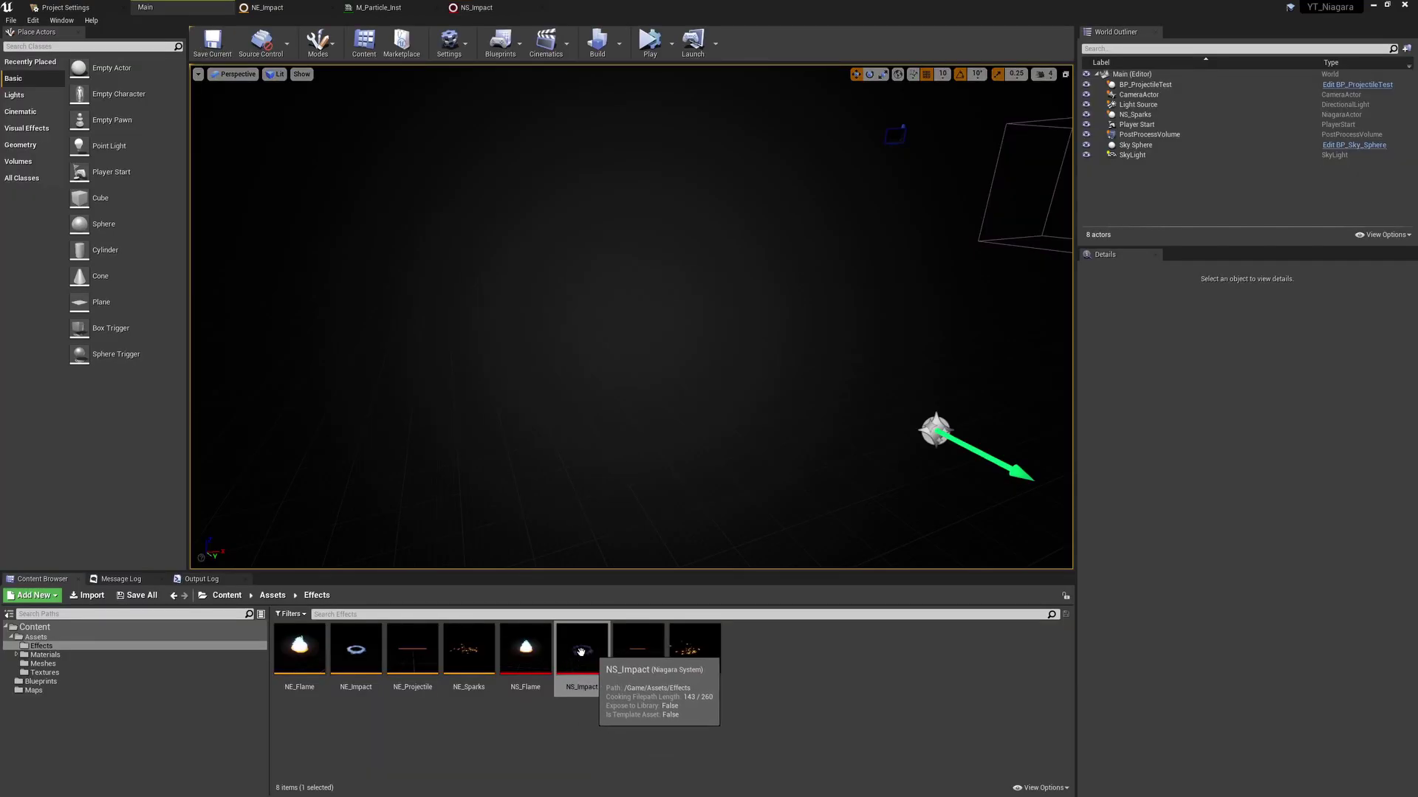
# - Place the NS_Impact system in the middle of the Main level and simulate the level with the viewport in fullscreen
pyautogui.moveTo(580, 652); pyautogui.dragTo(602, 419)
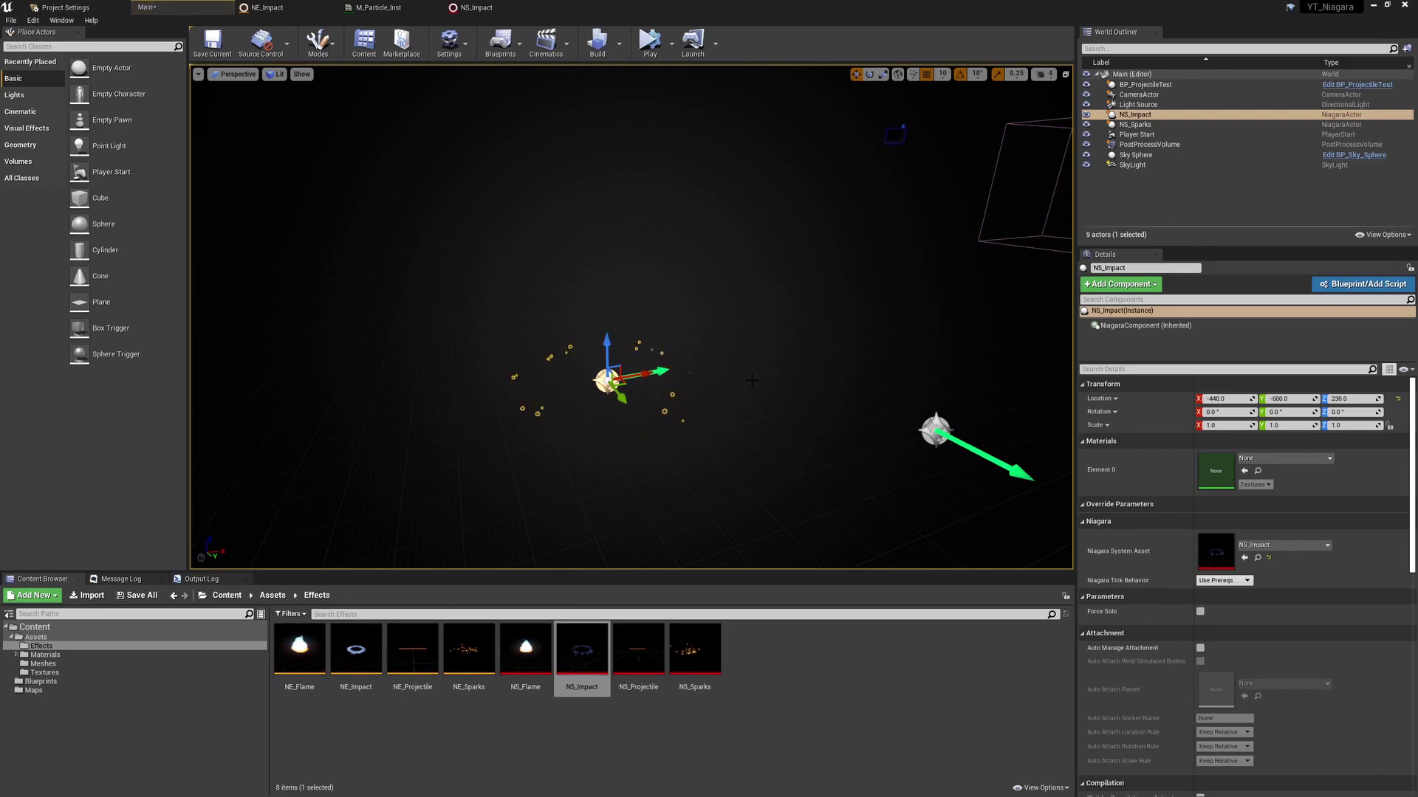
pyautogui.click(758, 356)
pyautogui.click(660, 40)
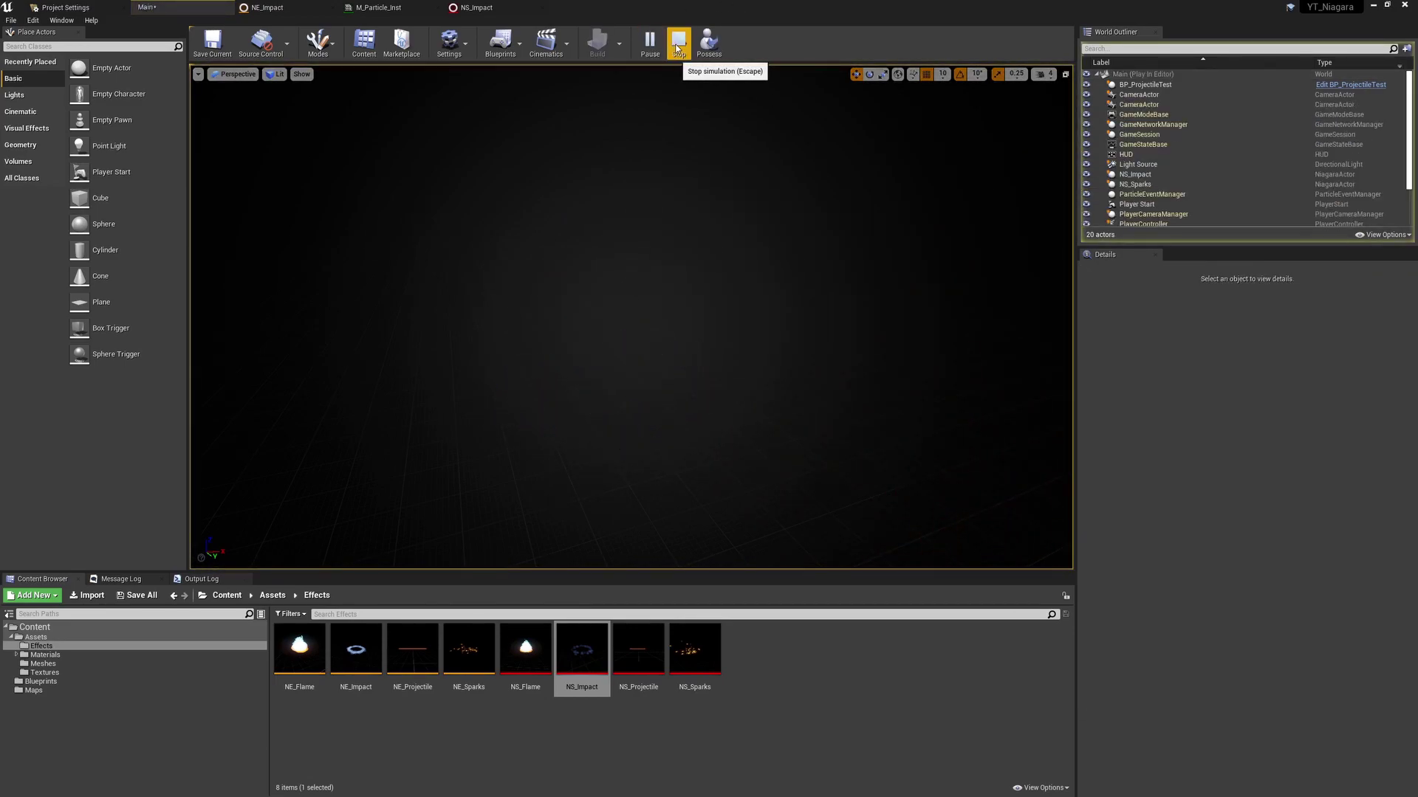
pyautogui.press('F11')
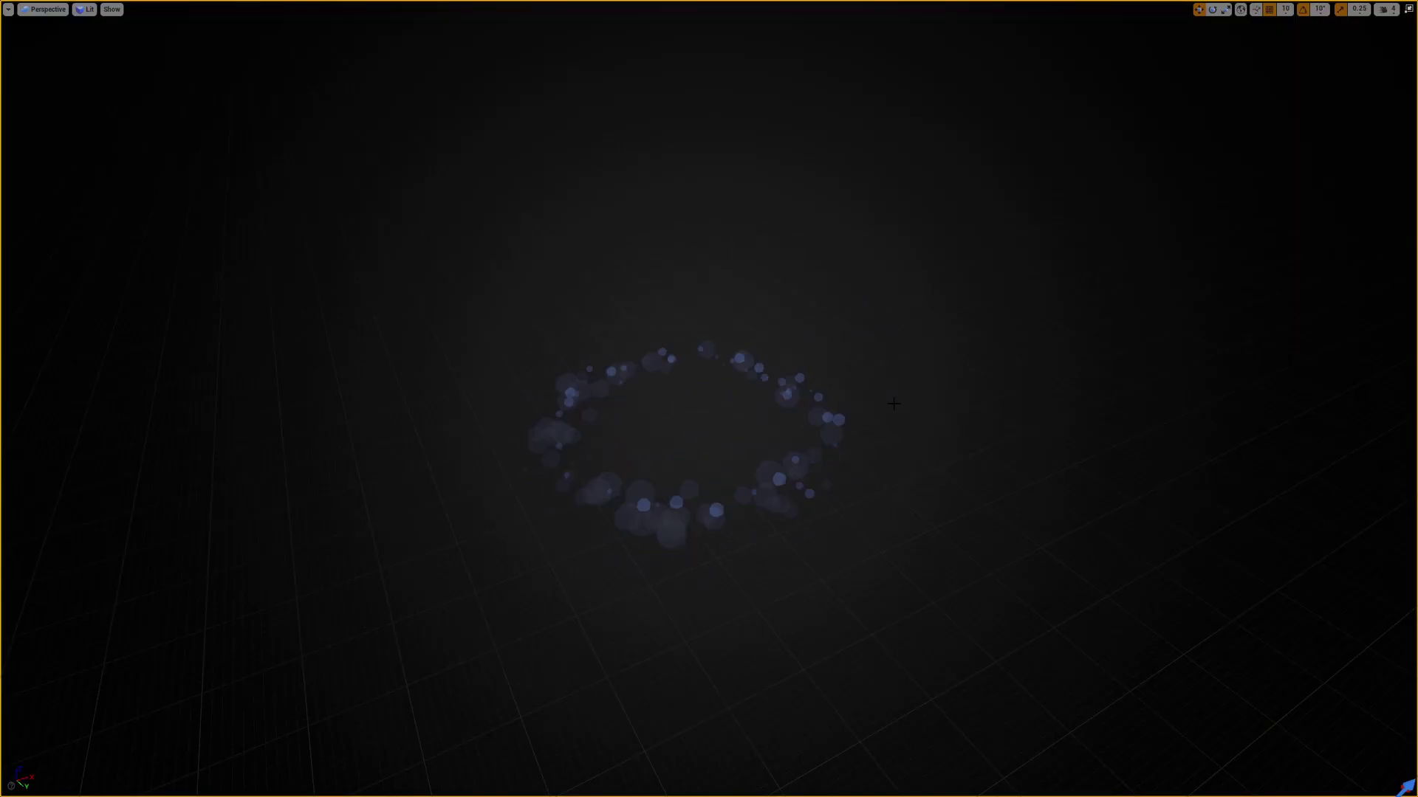